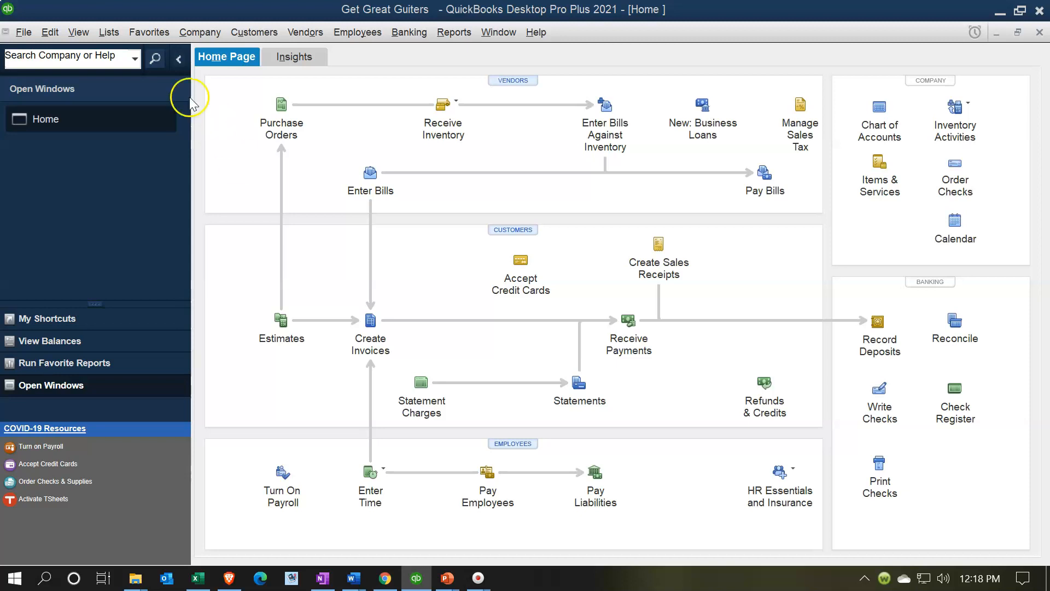
- Open the company's Item List and collapse the sidebar to give the list the full width
click(109, 32)
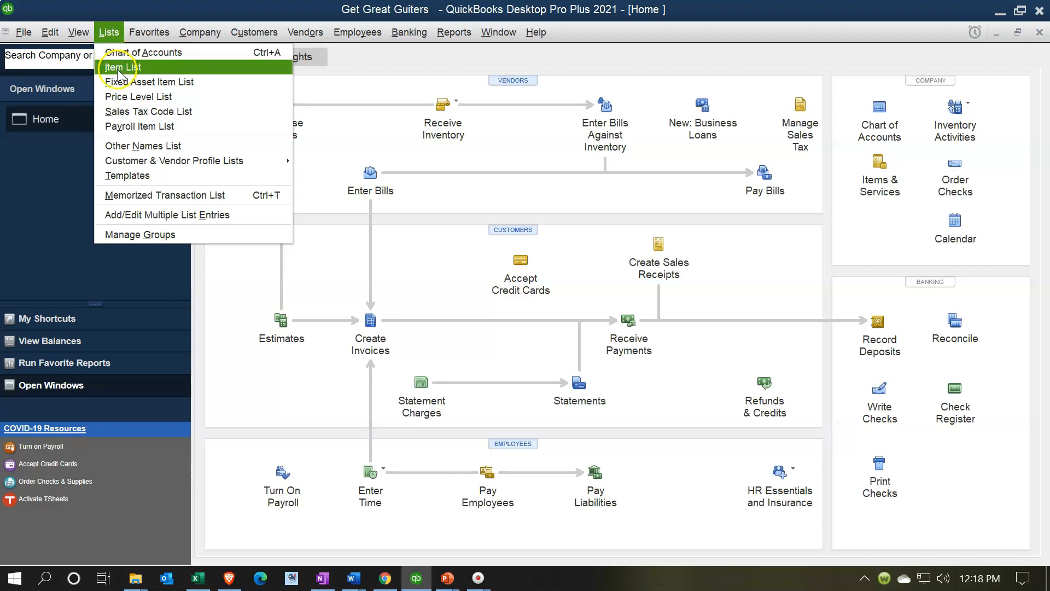
click(149, 67)
click(148, 66)
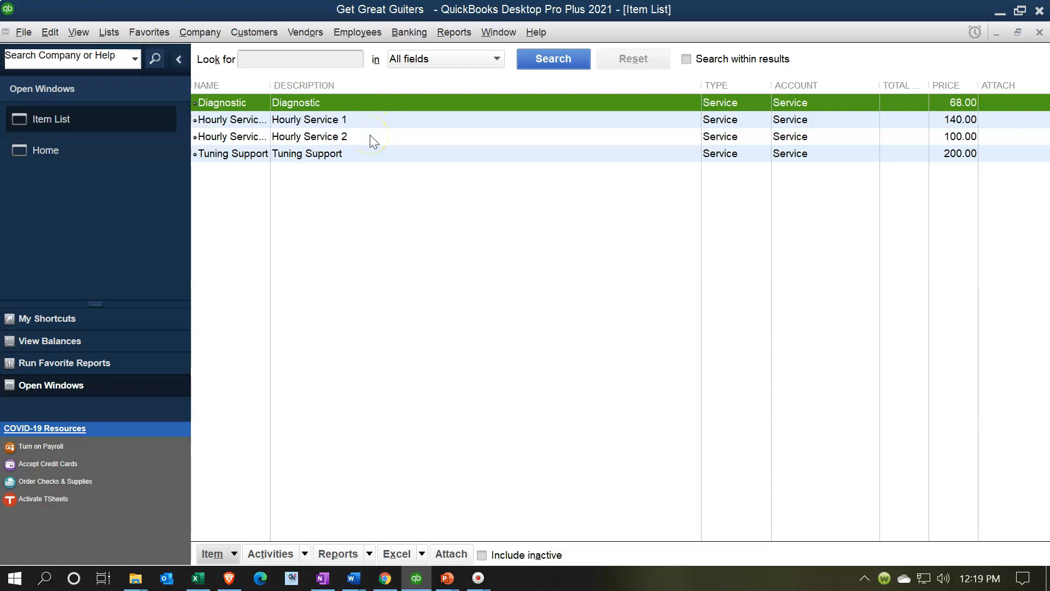
click(181, 59)
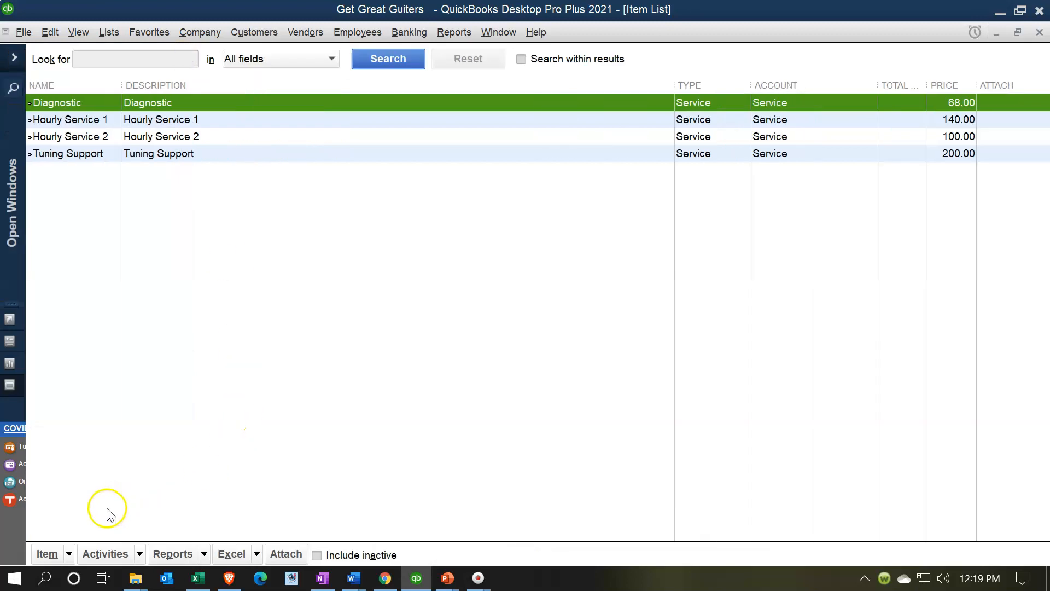
- Start adding or editing multiple items and set the list being edited to Inventory Parts
click(69, 553)
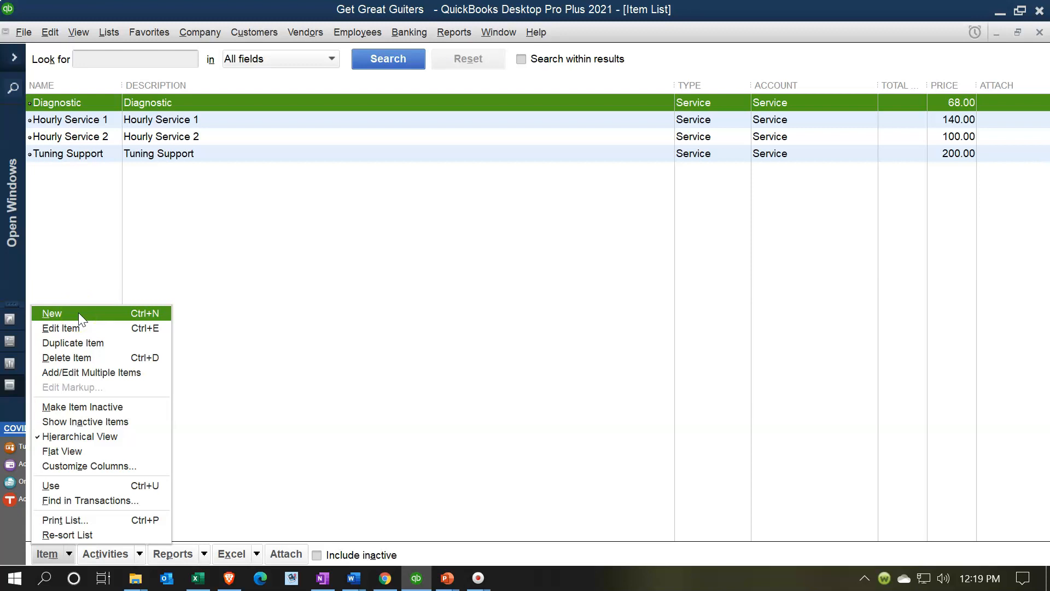
click(118, 372)
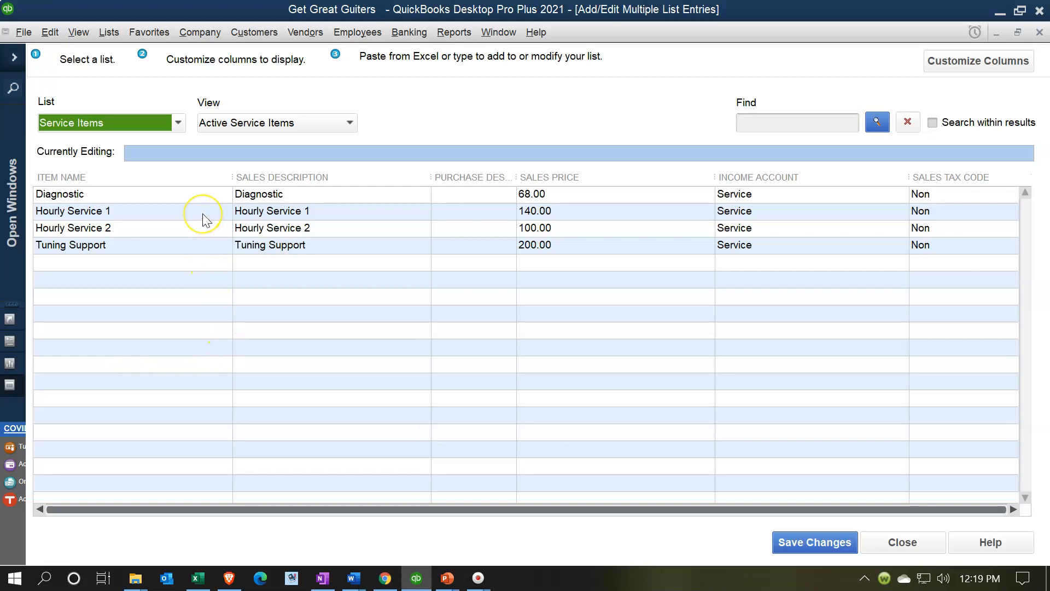
click(179, 123)
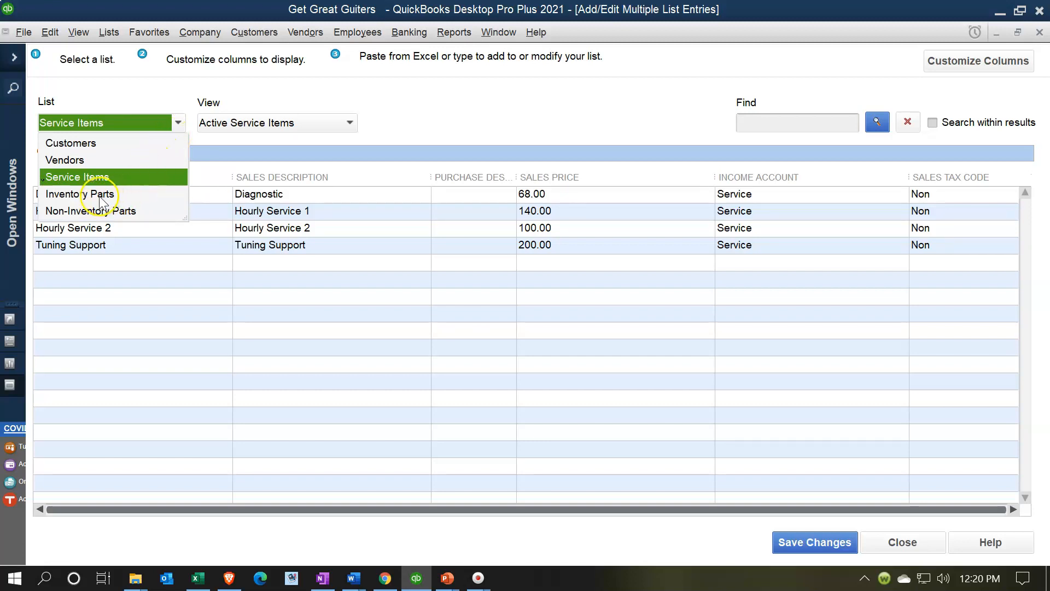
click(101, 196)
click(179, 123)
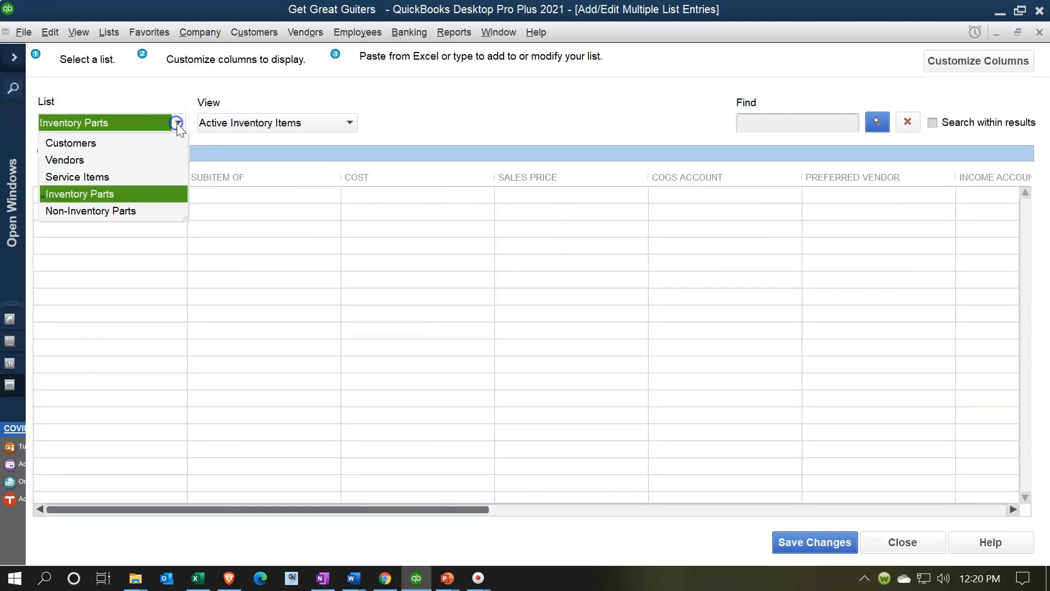
click(178, 124)
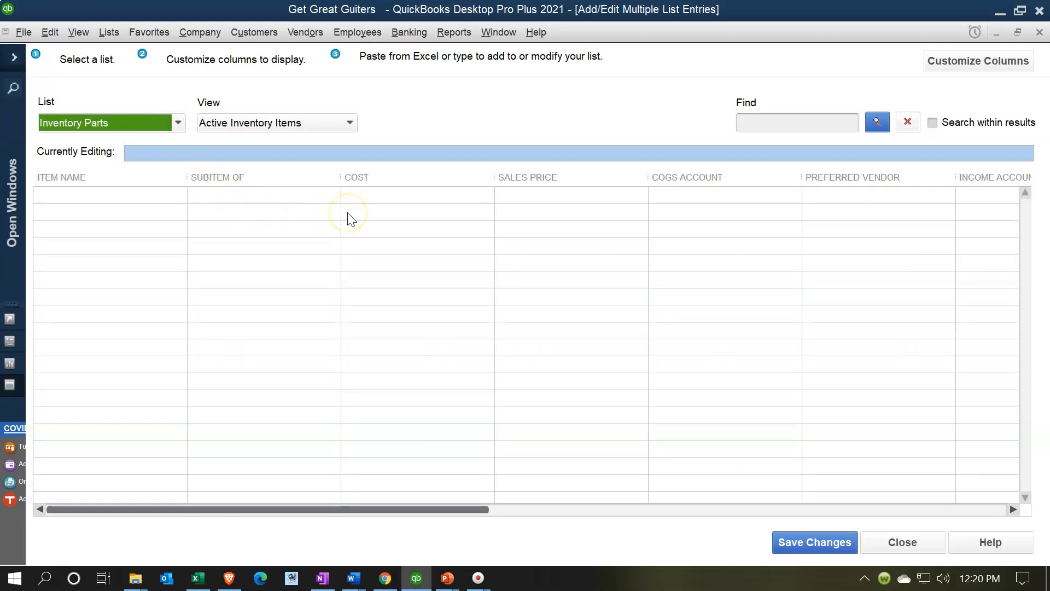
click(365, 179)
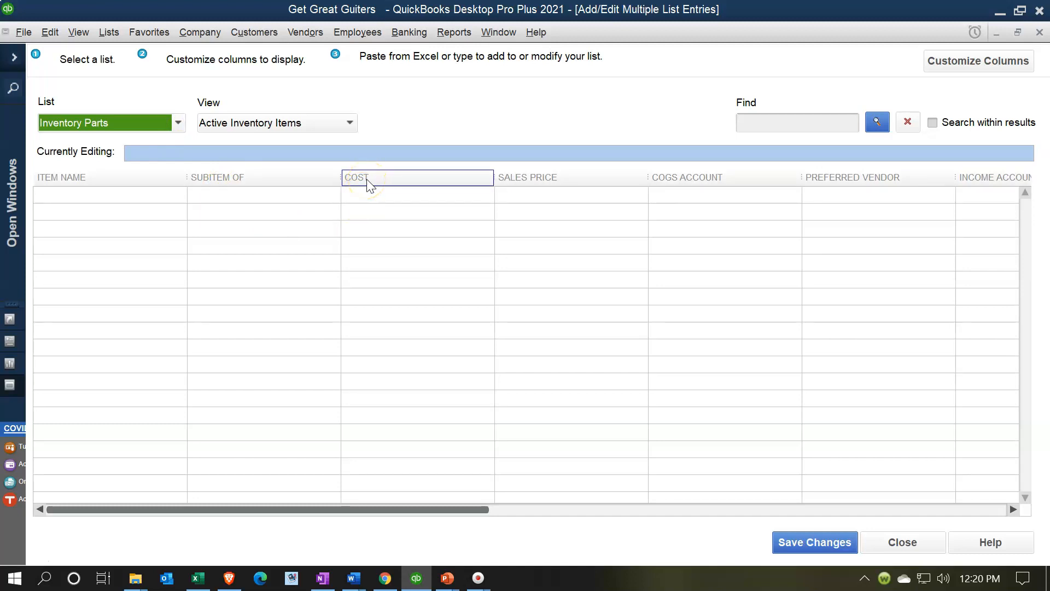
drag(395, 509, 335, 500)
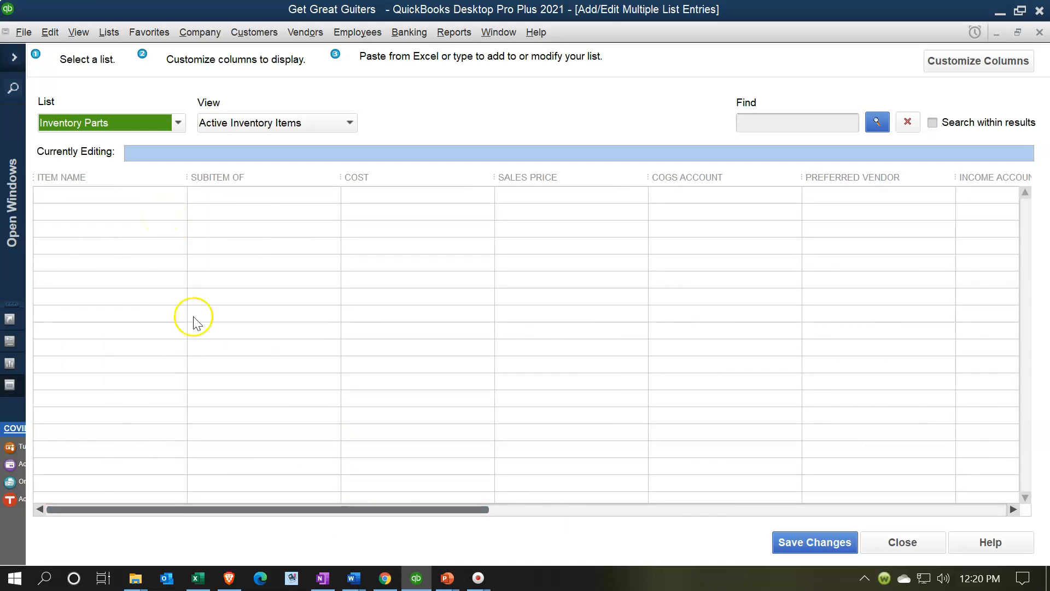
- Switch to the Inventory Items.xlsx workbook in Excel and review the items' descriptions, costs, accounts and quantities on hand
click(199, 577)
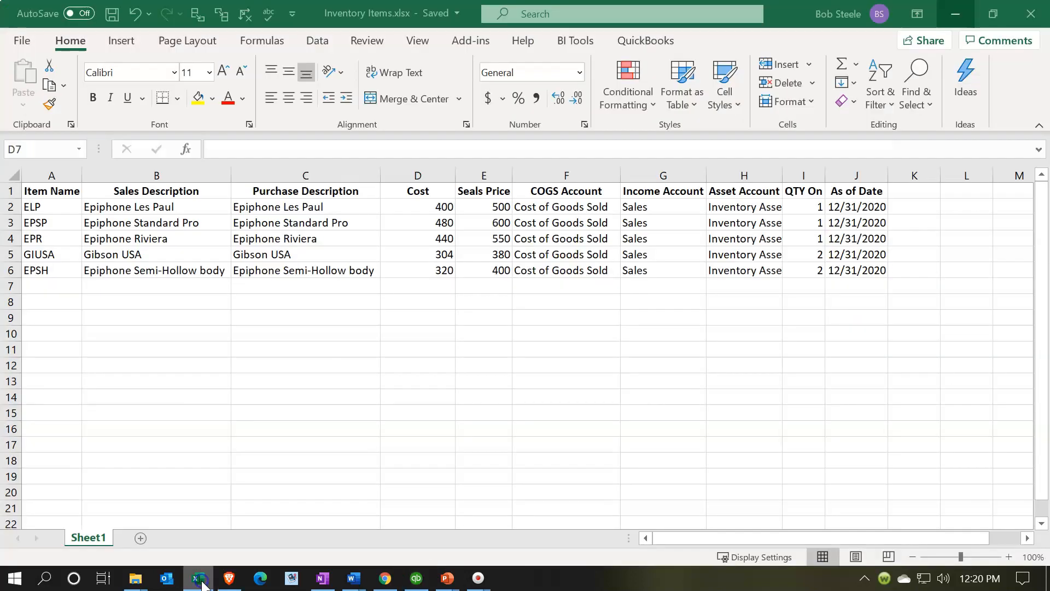
click(215, 380)
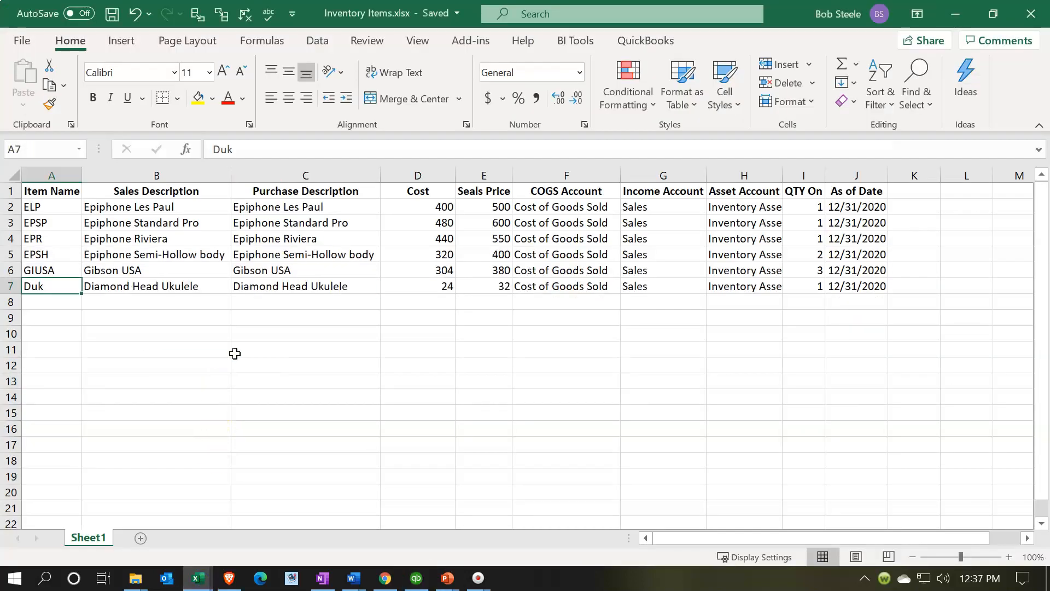
click(191, 337)
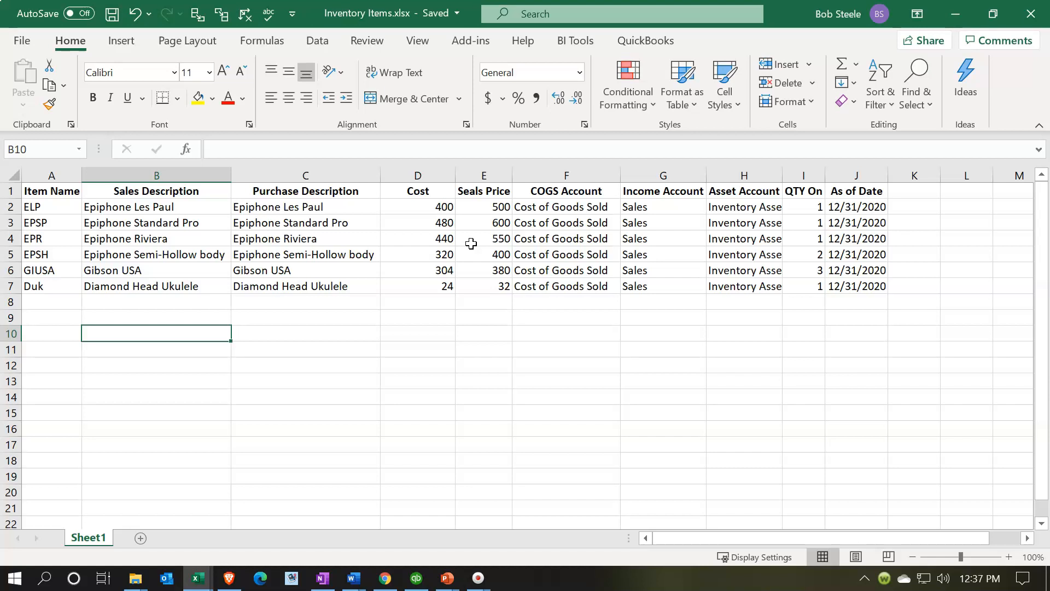
click(203, 211)
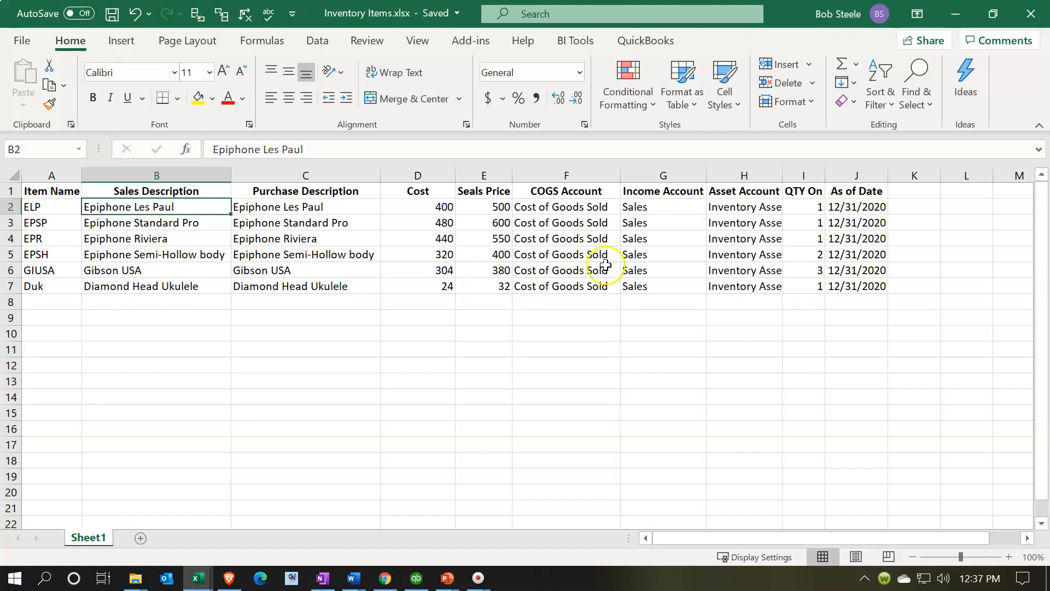
click(803, 206)
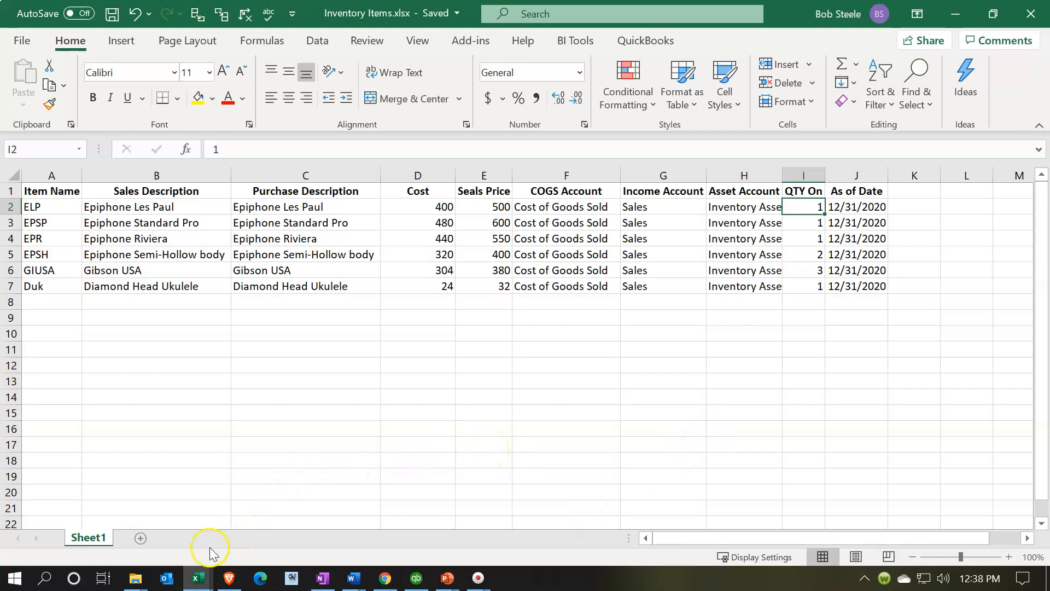
- Examine the Inventory Asset and Opening Balance Equity balances on the Trial Balance sheet of Beginning Balances.xlsx
mouse_move(204, 574)
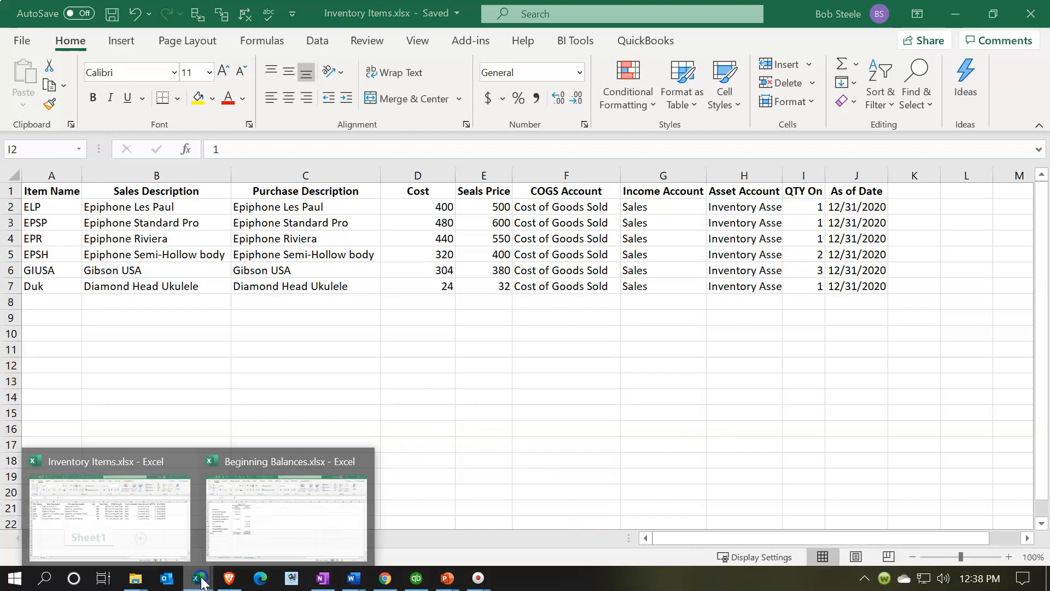
click(256, 527)
click(268, 457)
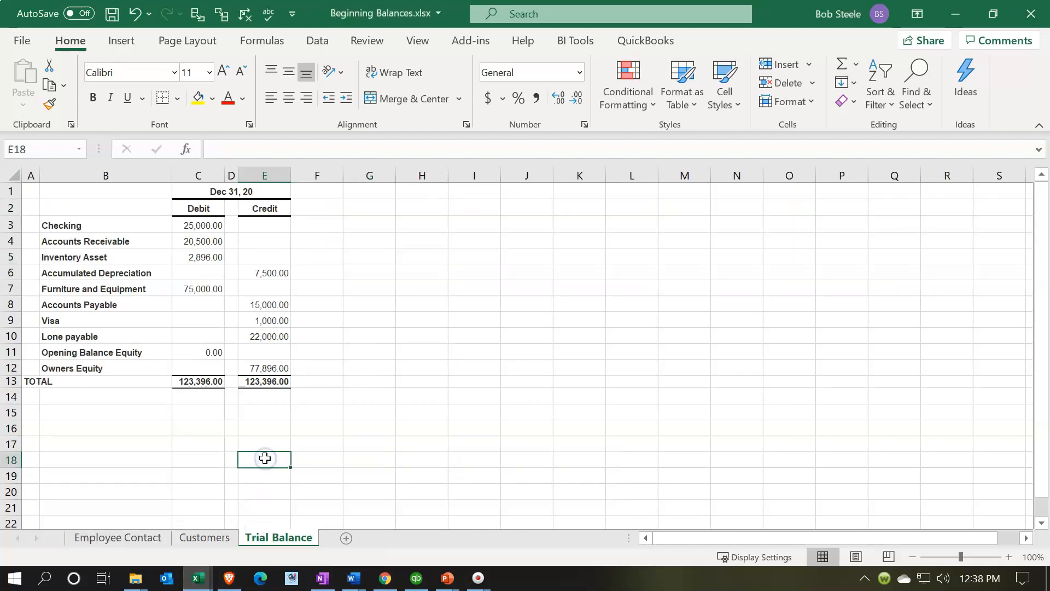
ctrl+scroll(265, 458, up, 1)
ctrl+scroll(265, 458, up, 1)
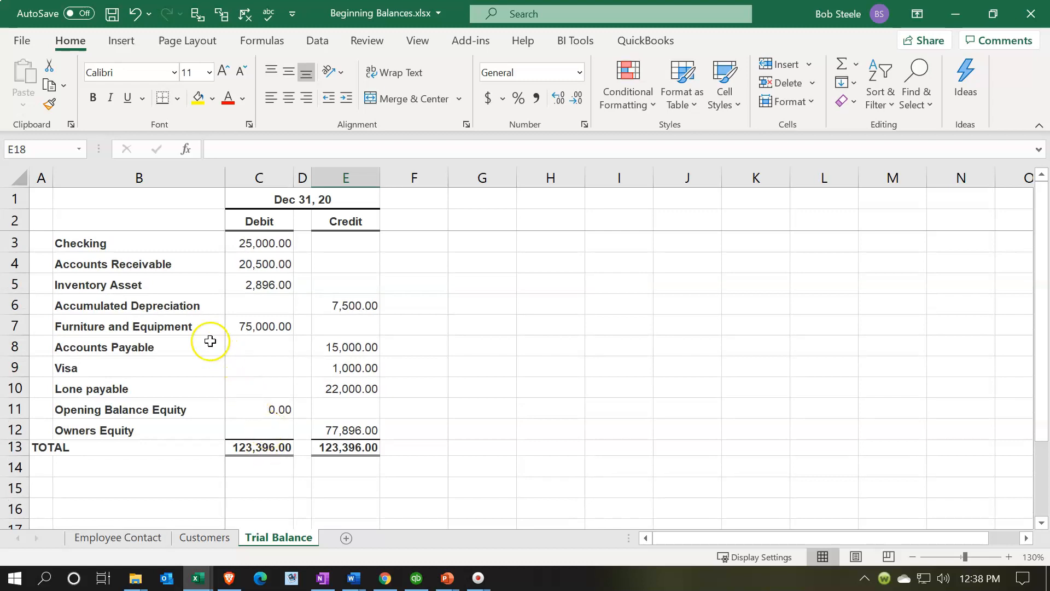
click(187, 289)
key(Right)
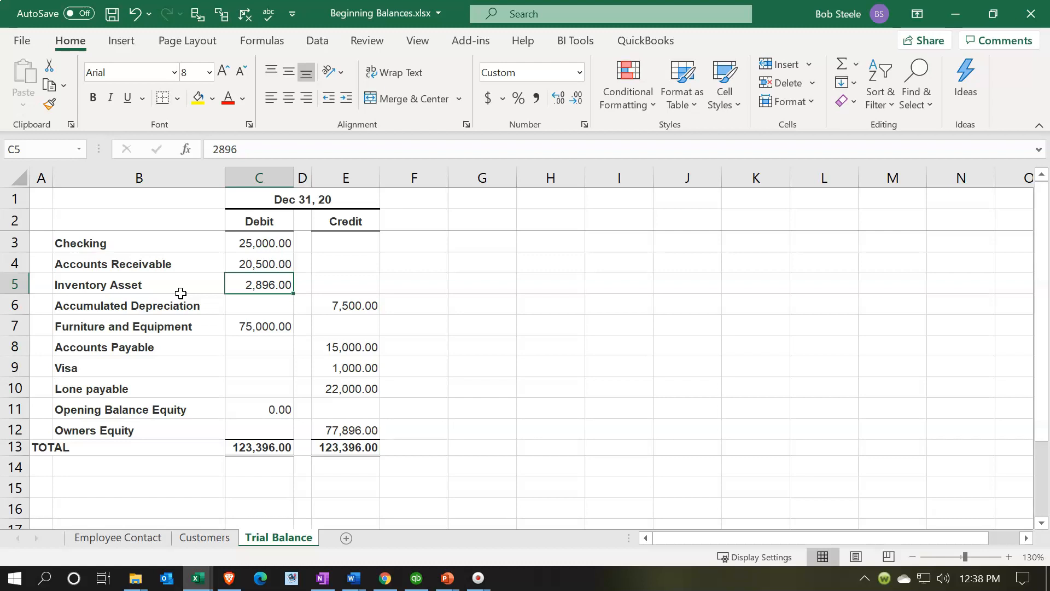
click(261, 291)
click(276, 409)
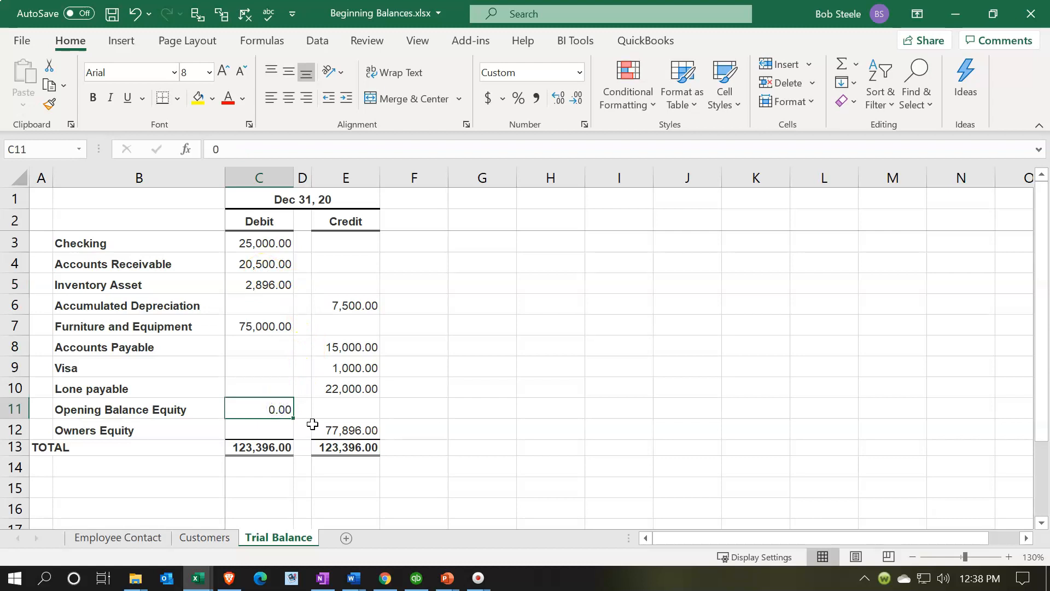
- Return to Inventory Items.xlsx and calculate the ELP item's cost times quantity in L2 with =D2*I2
click(958, 19)
click(476, 350)
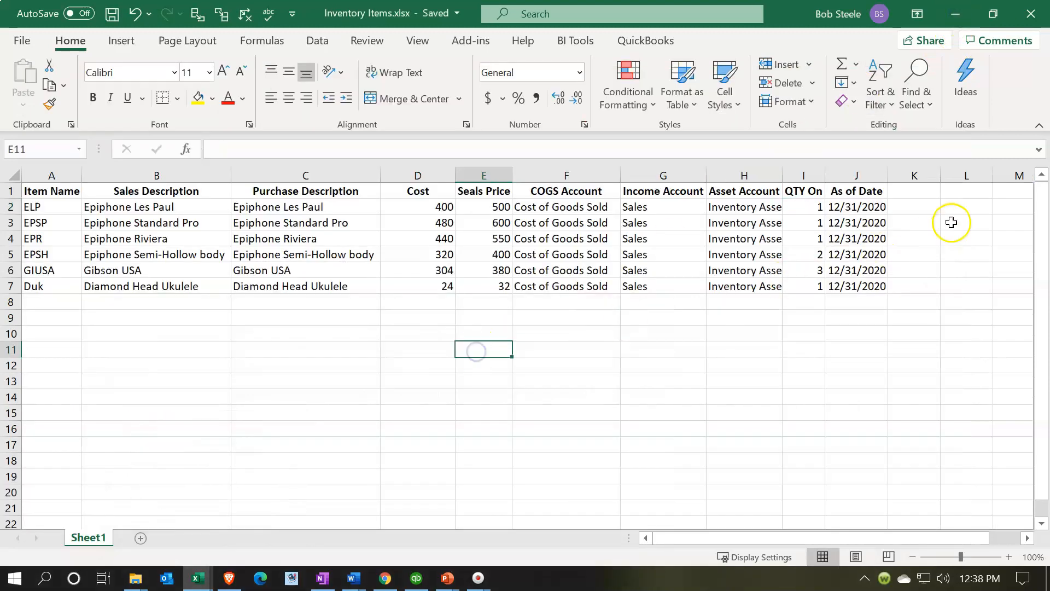
click(958, 207)
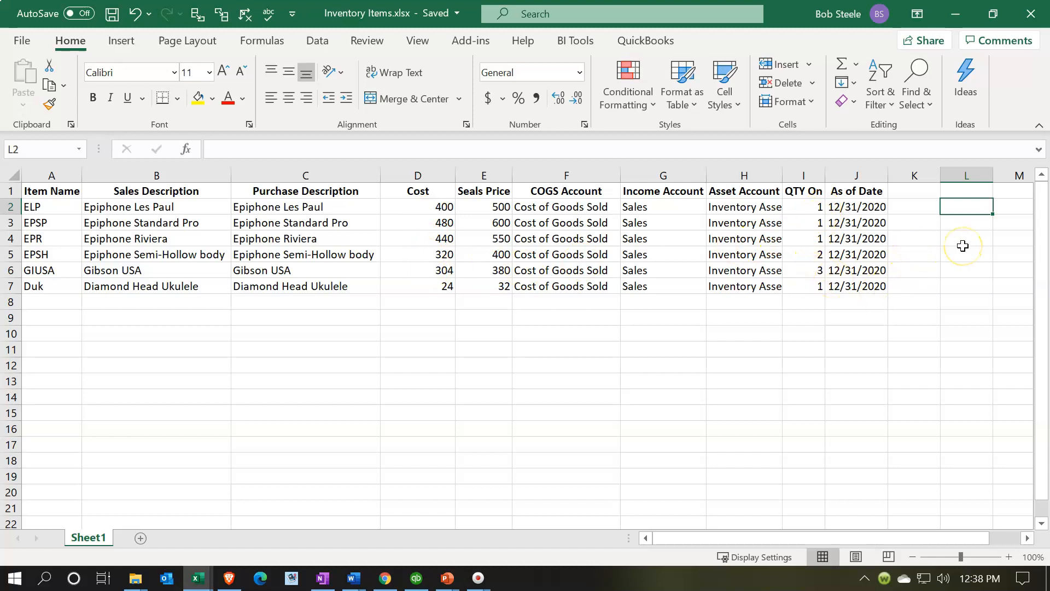
text(=)
key(Left)
key(Left)
key(Left)
key(Left)
key(Left)
key(Left)
key(Left)
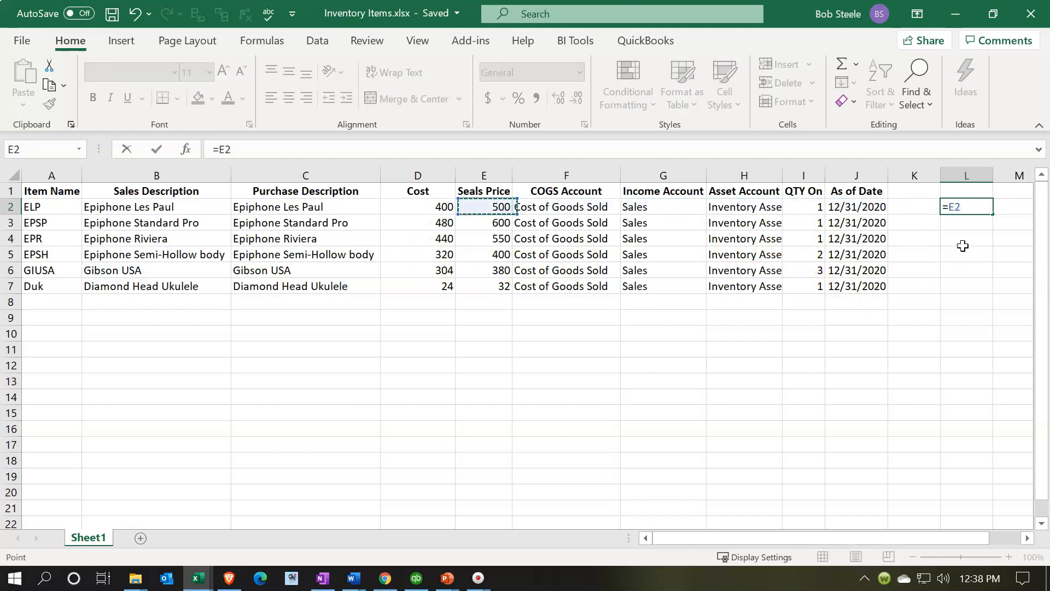
key(Left)
text(*)
key(Left)
key(Left)
key(Left)
key(Return)
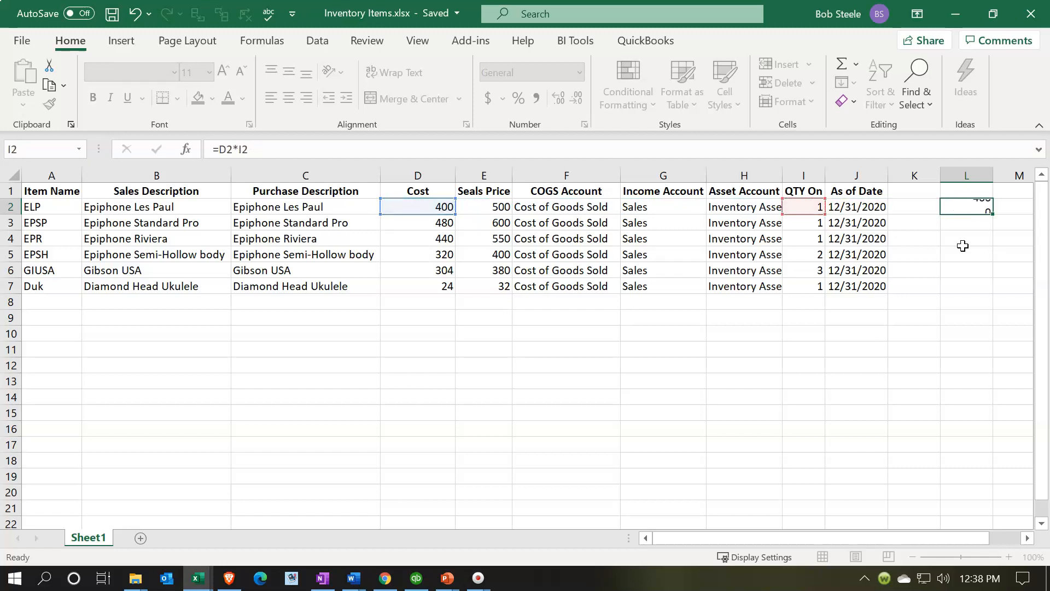
- Copy the cost-times-quantity formula from L2 down through L7 for the remaining items
click(969, 222)
key(Up)
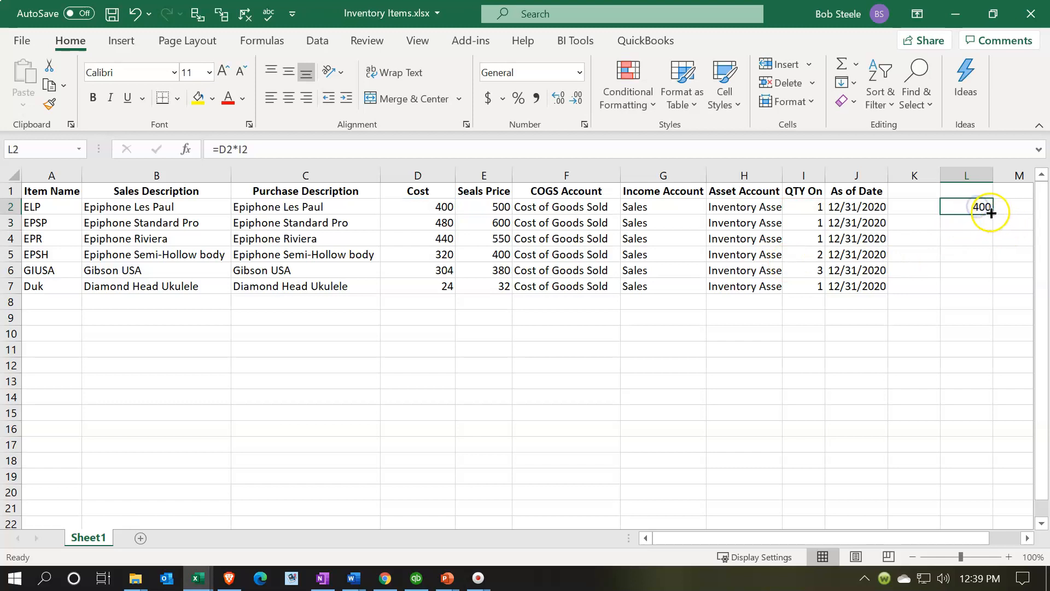
drag(993, 214, 993, 290)
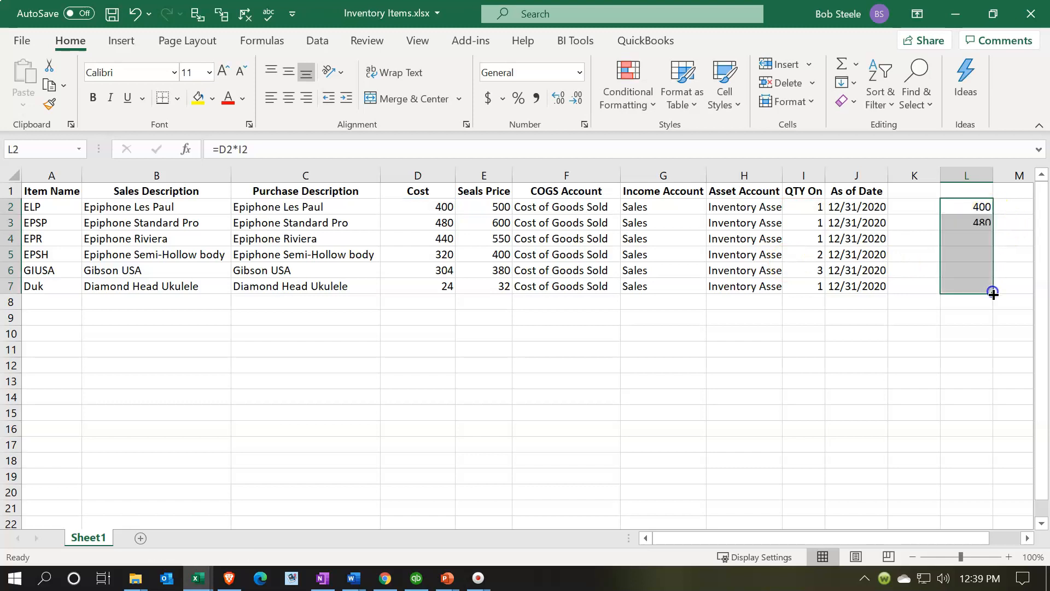
- Total the items' extended costs in L9 with a SUM formula covering the values above it
click(970, 312)
text(=sum()
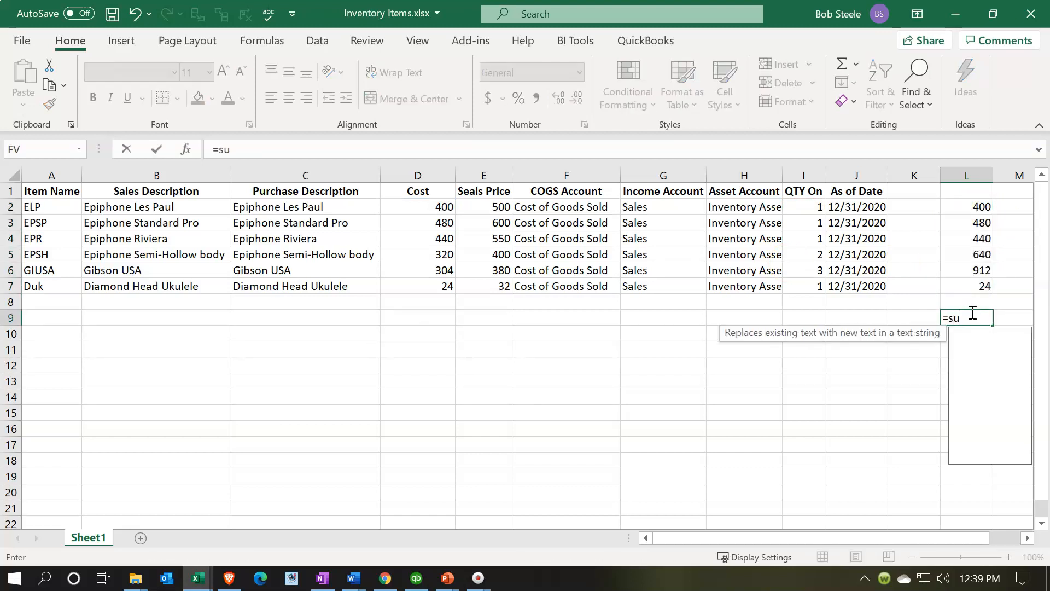
key(Up)
key(shift+Up)
key(shift+Up)
key(shift+Up)
key(shift+Up)
key(shift+Up)
key(shift+Up)
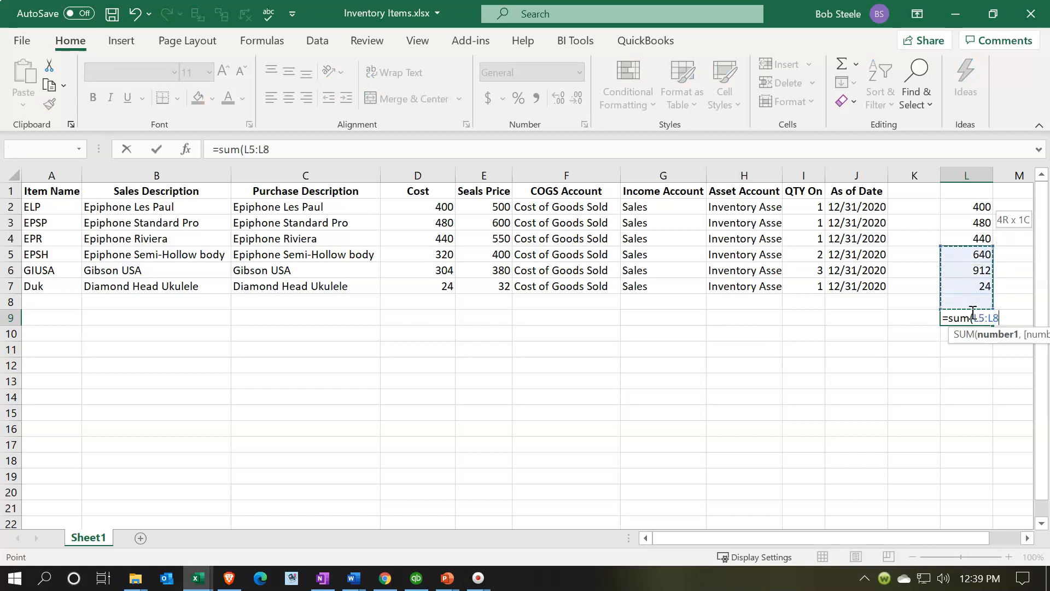
key(Return)
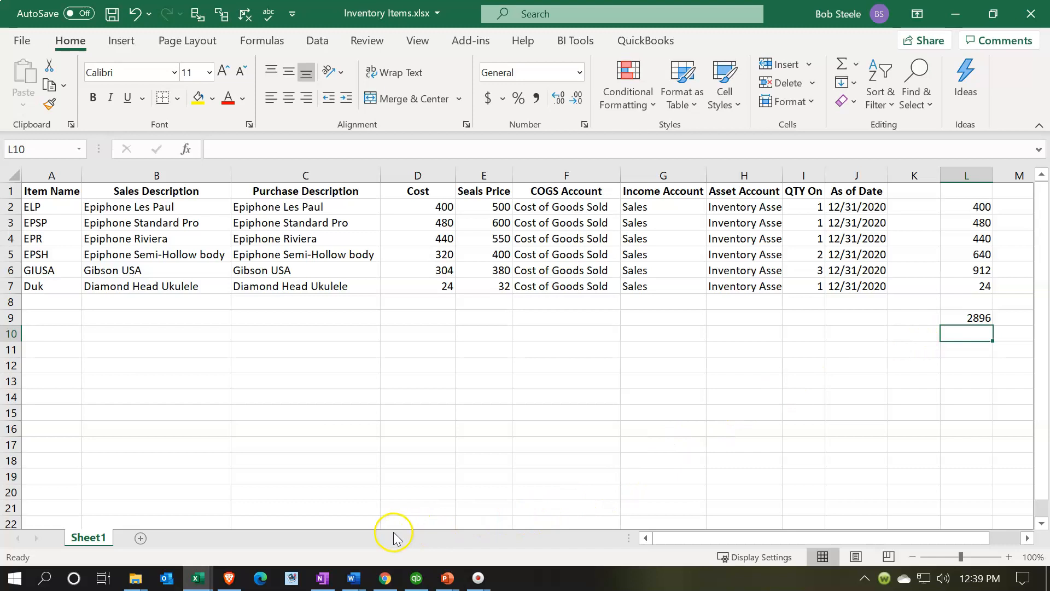
- Check the Inventory Asset balance in Beginning Balances.xlsx against the calculated inventory total, and return to Inventory Items.xlsx
mouse_move(200, 578)
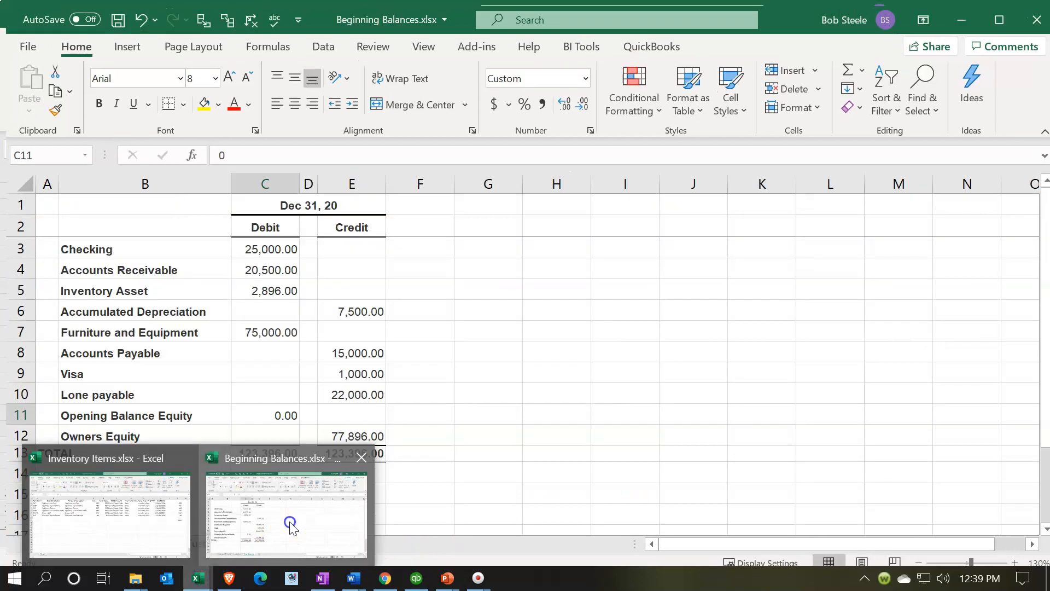
click(282, 528)
click(272, 287)
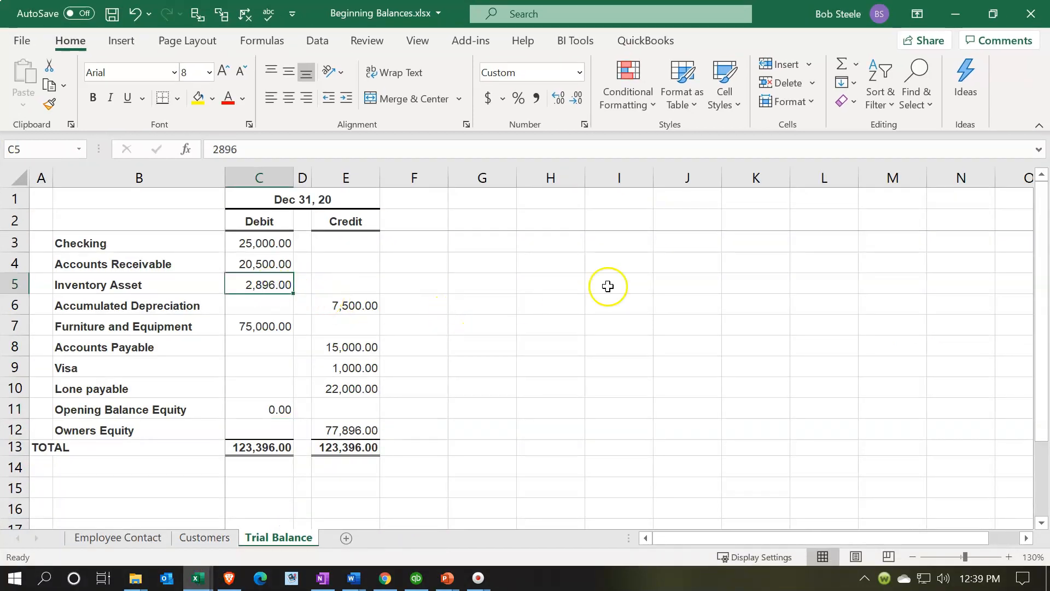
click(955, 13)
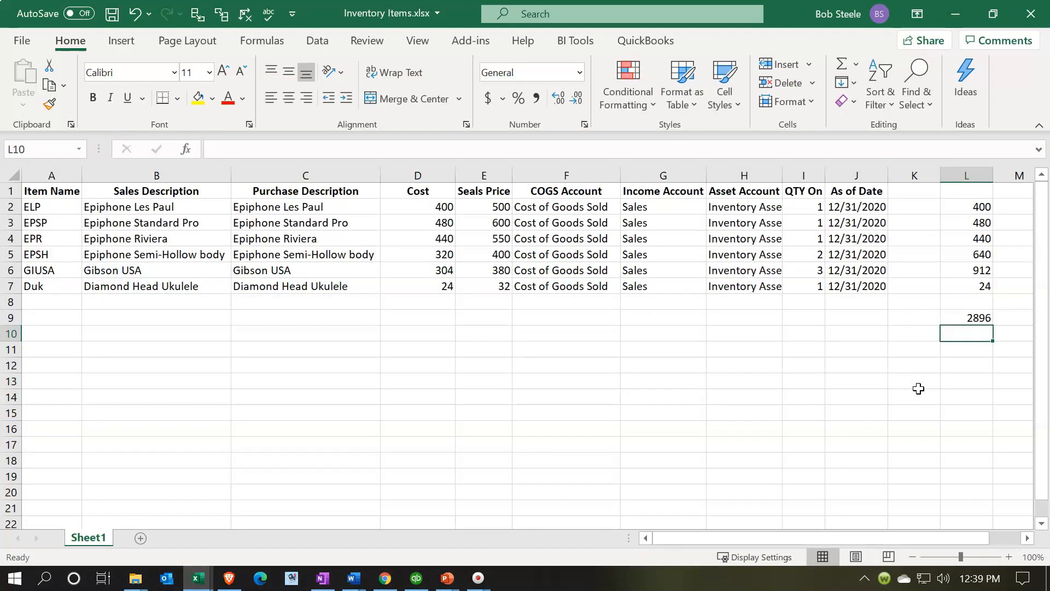
- Clear the temporary cost calculations and total from L2:L9 and select the Item Name heading
drag(800, 208, 801, 286)
drag(946, 208, 970, 321)
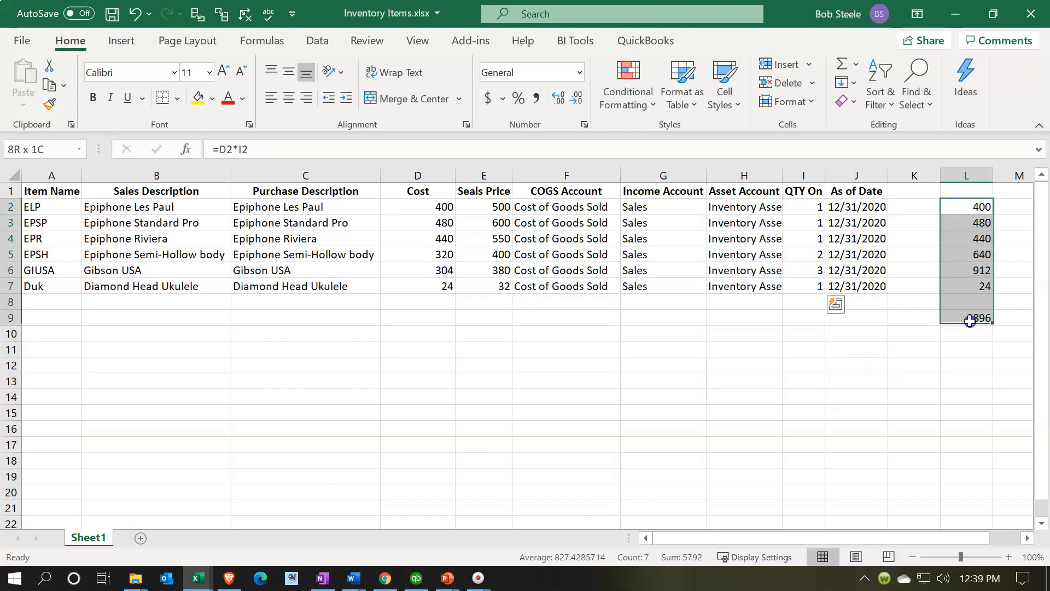
key(Delete)
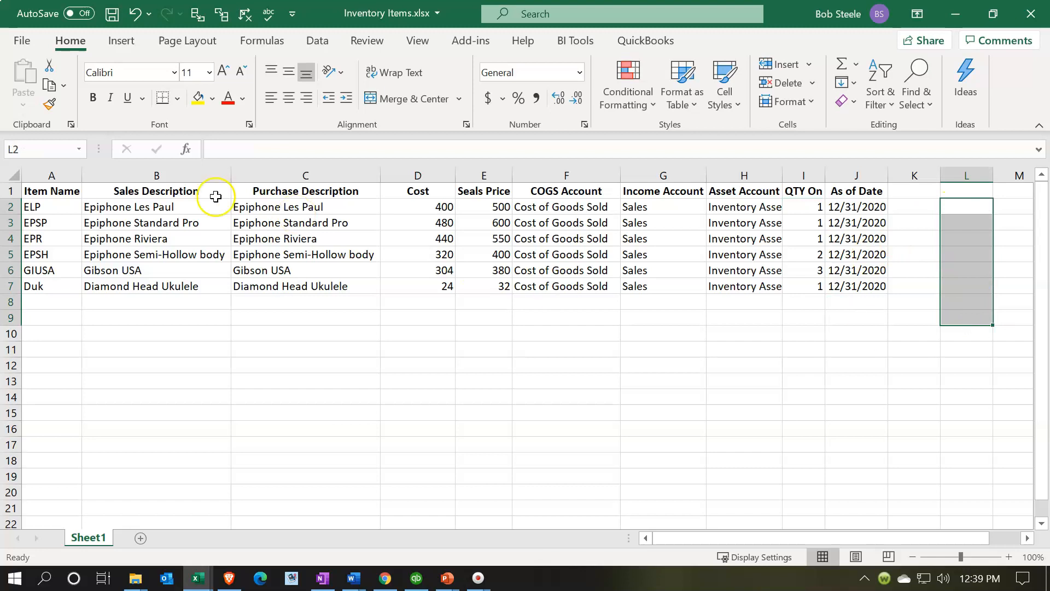
click(57, 191)
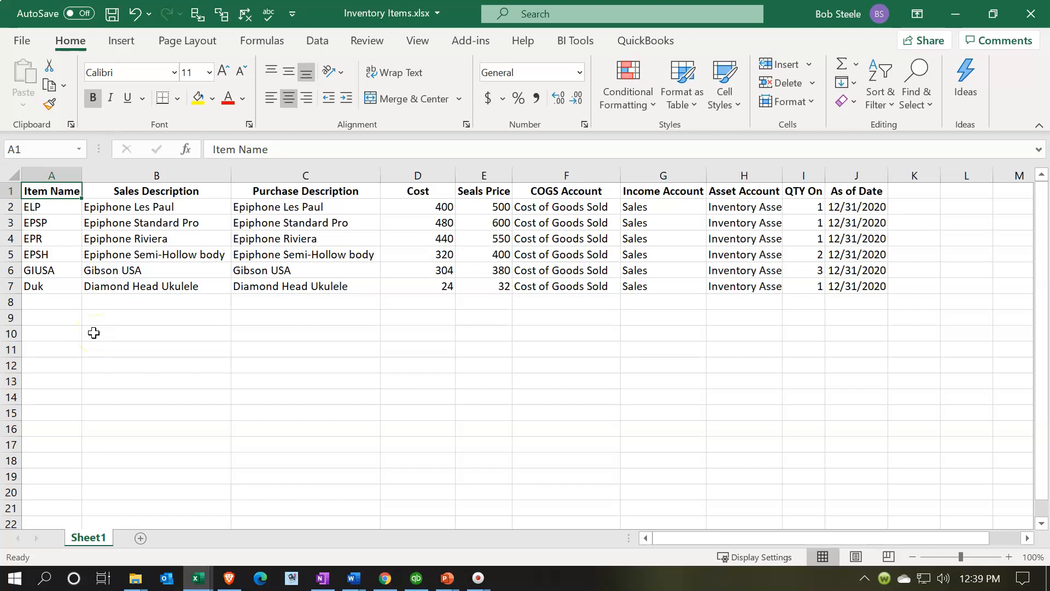
- Review the Sales Description, Purchase Description and Cost columns of the inventory item list
key(Right)
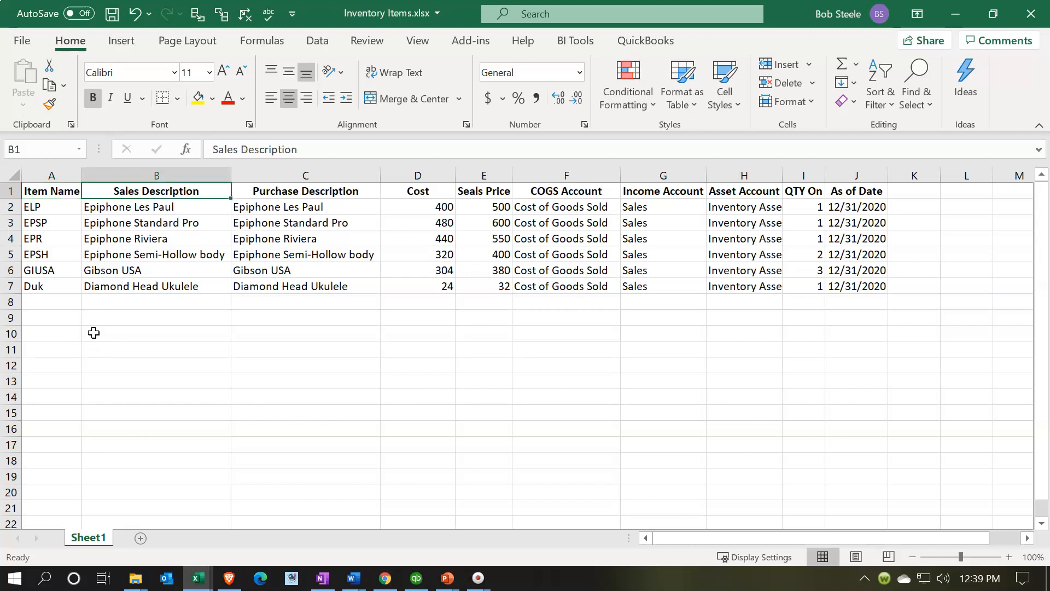
key(Down)
key(Down)
key(Down)
key(Down)
key(Down)
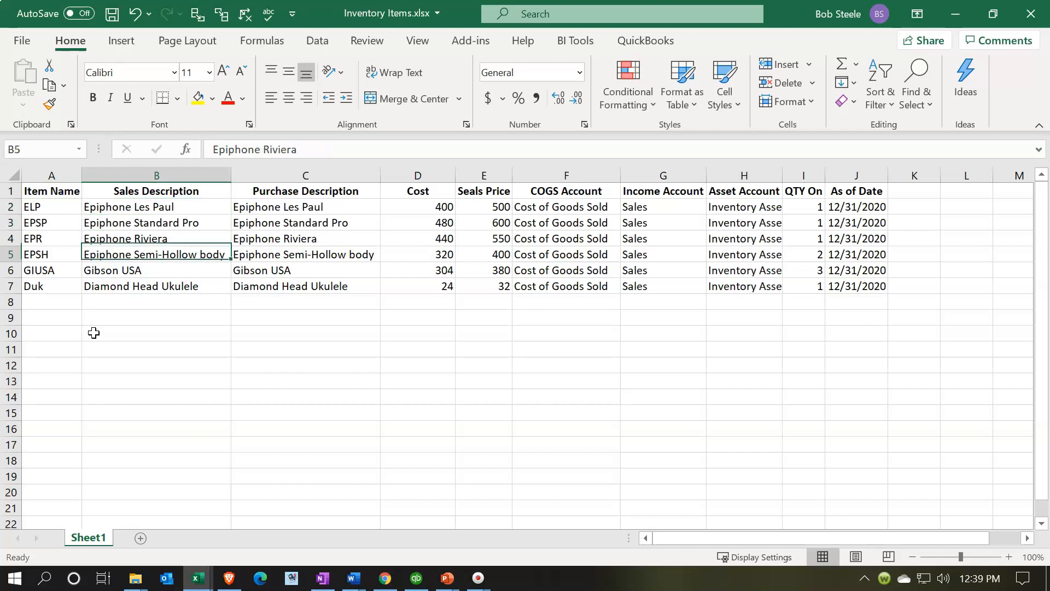
key(Down)
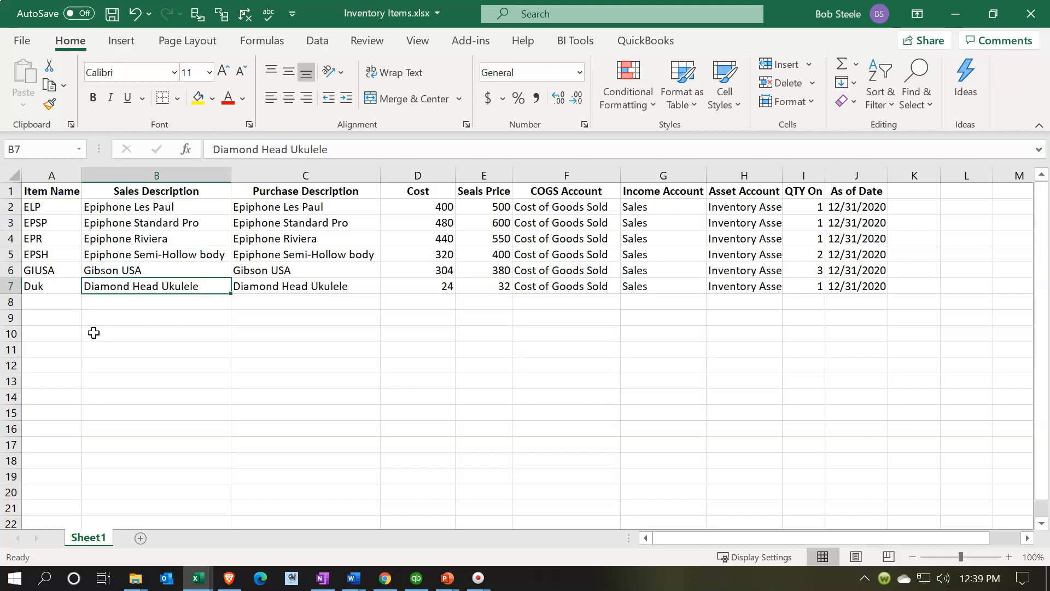
key(Right)
key(Up)
key(Up)
key(Up)
key(Up)
key(Up)
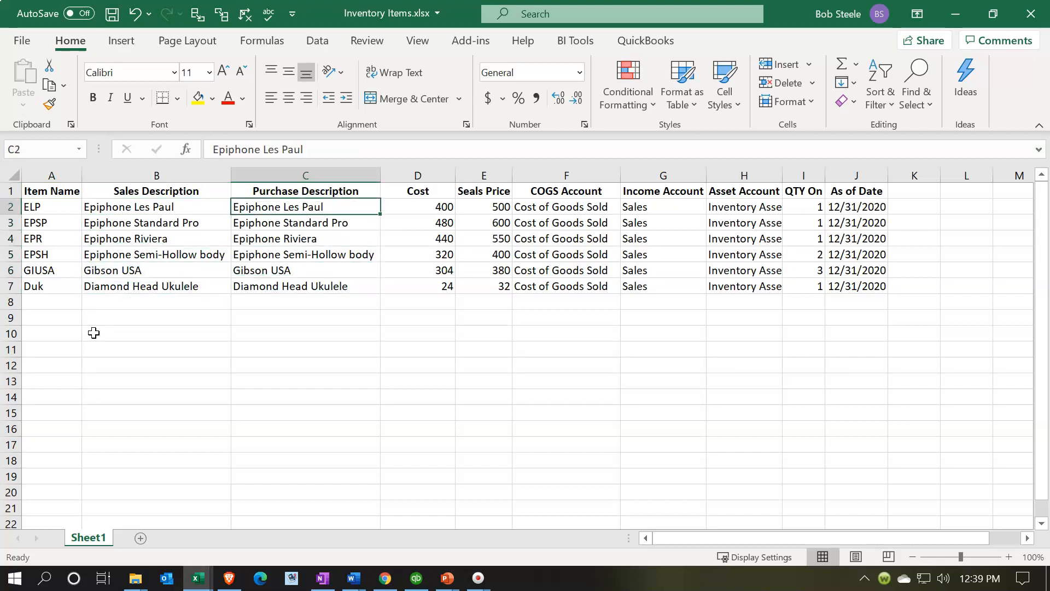
key(Up)
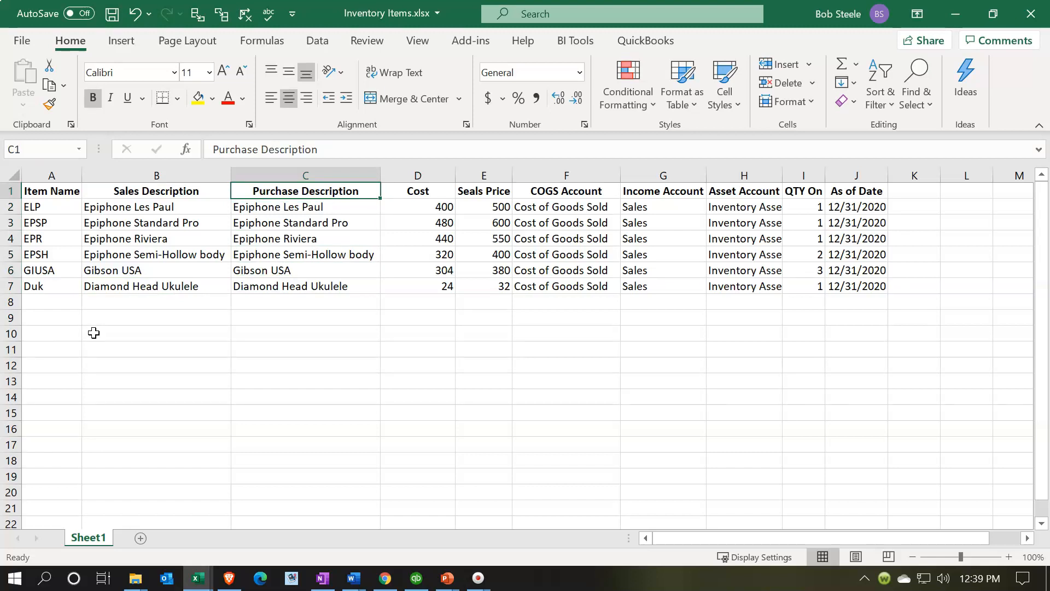
key(Left)
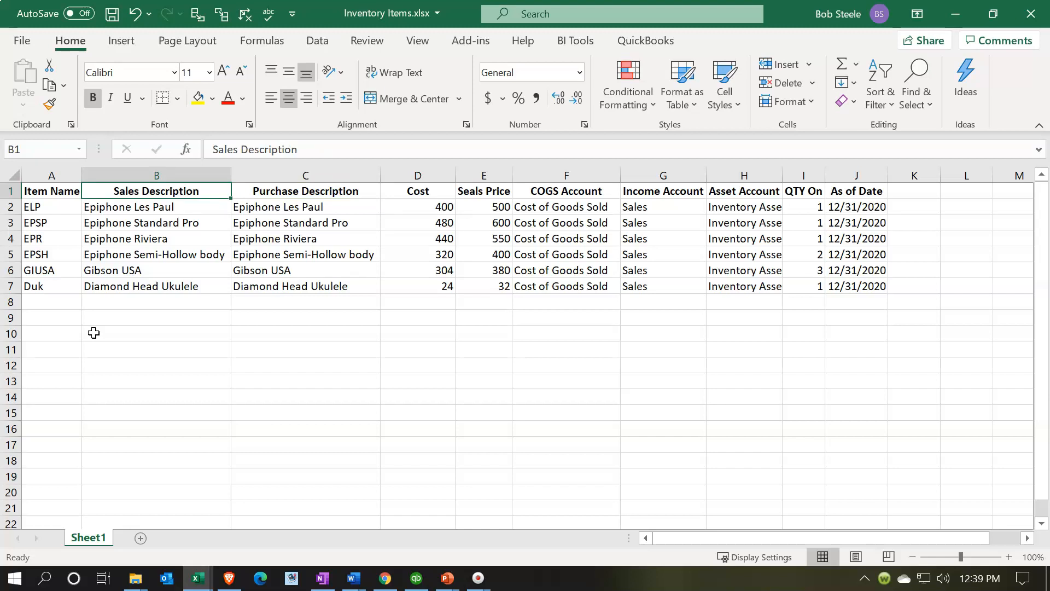
key(Right)
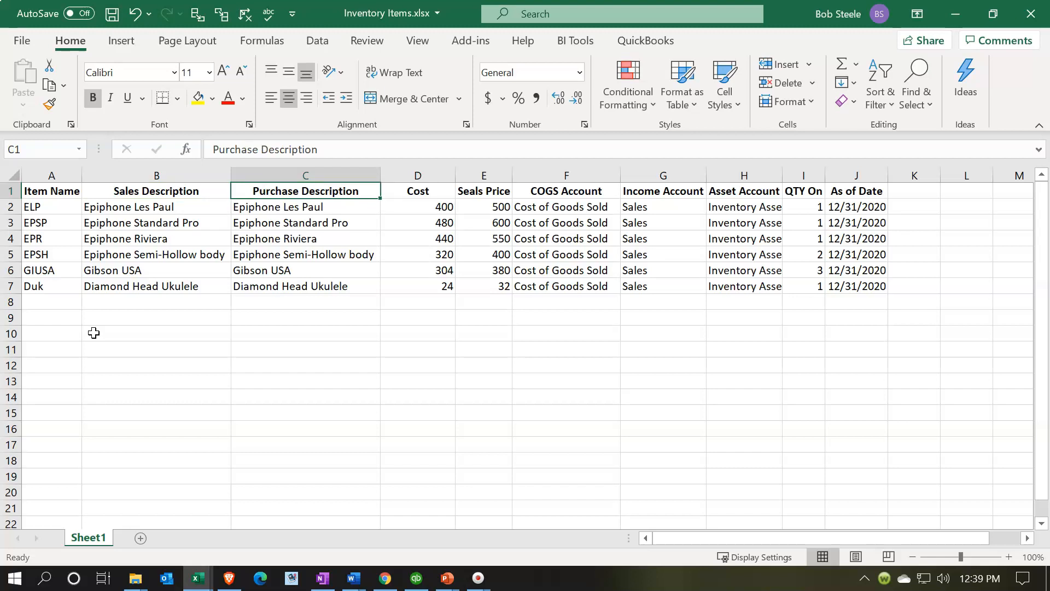
key(Right)
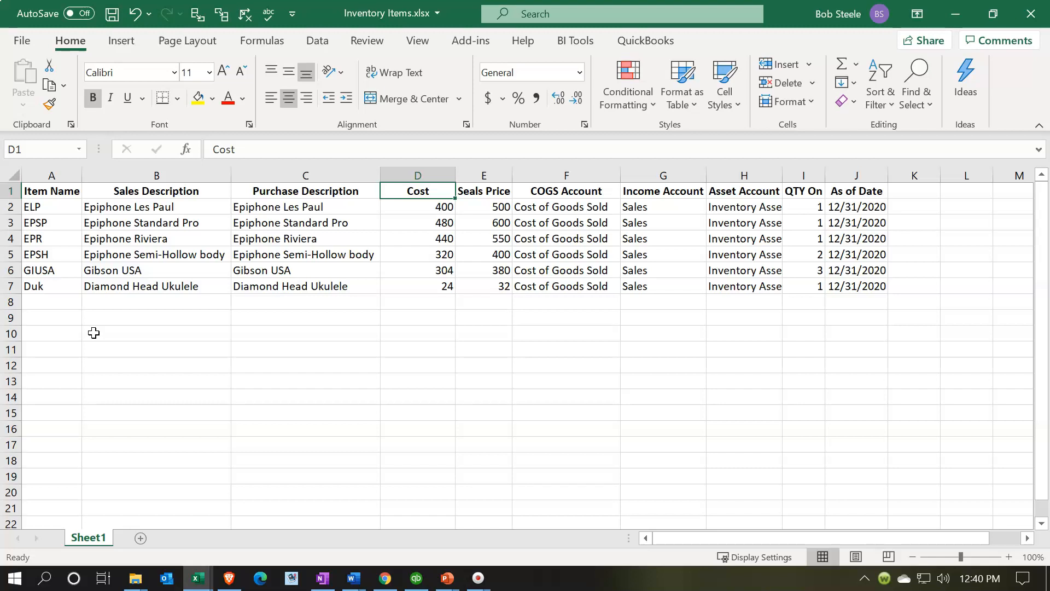
- Correct the misspelled heading in E1 to read Sales Price
key(Right)
click(479, 190)
key(BackSpace)
key(BackSpace)
key(BackSpace)
text(ales)
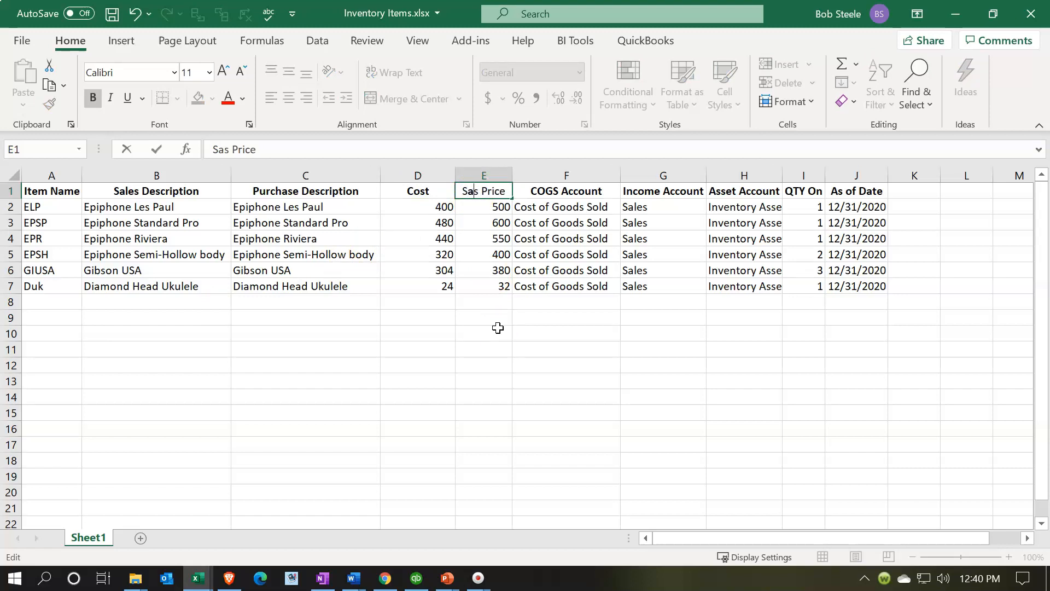
key(Delete)
key(Return)
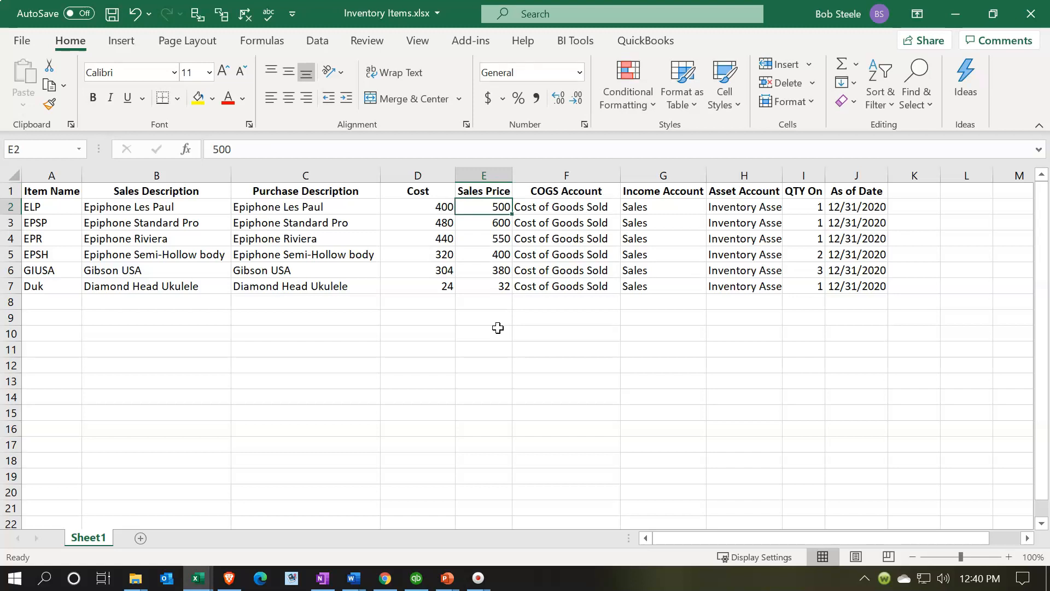
- Widen the Asset Account column so its entries fit, and review the account, quantity and as-of-date columns
key(Right)
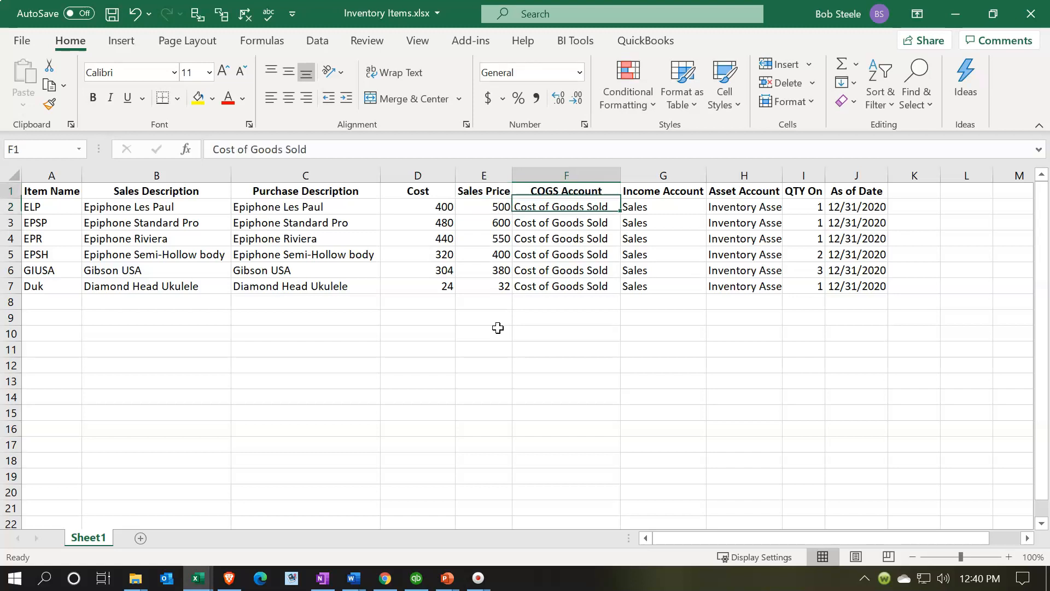
key(Up)
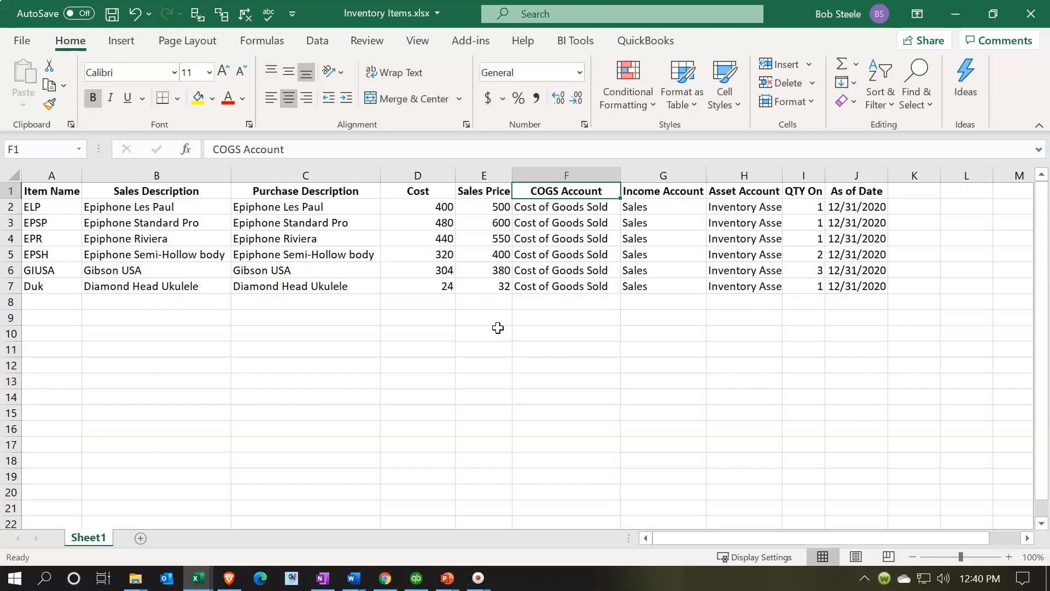
key(Right)
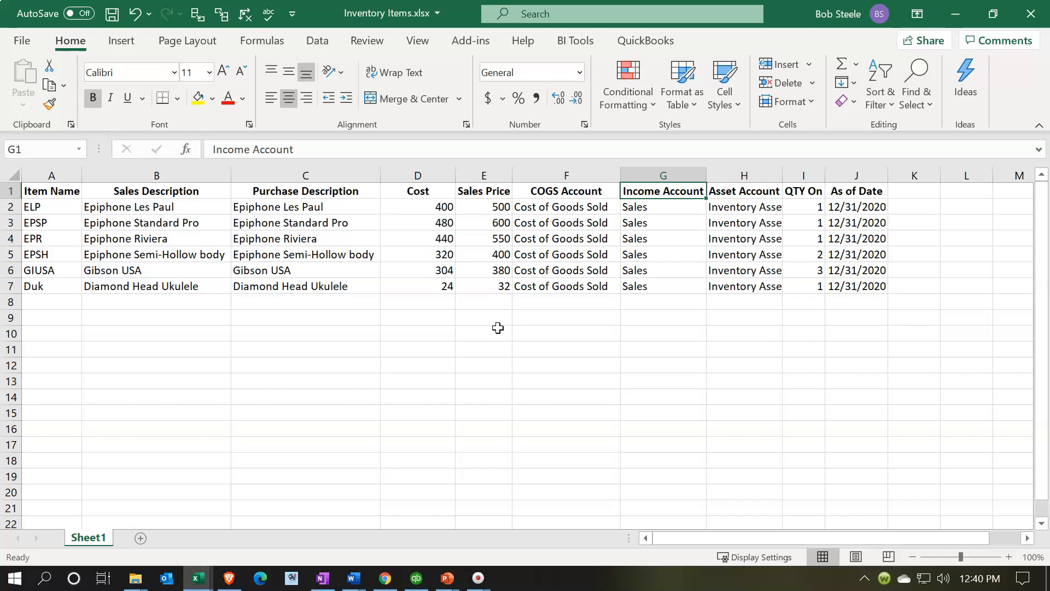
key(Right)
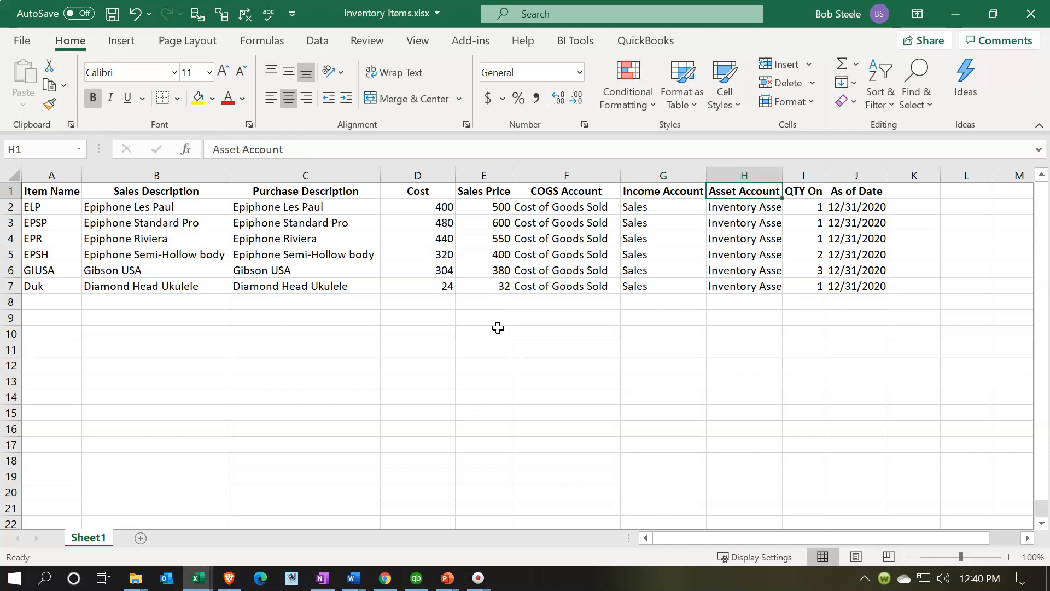
drag(783, 175, 806, 174)
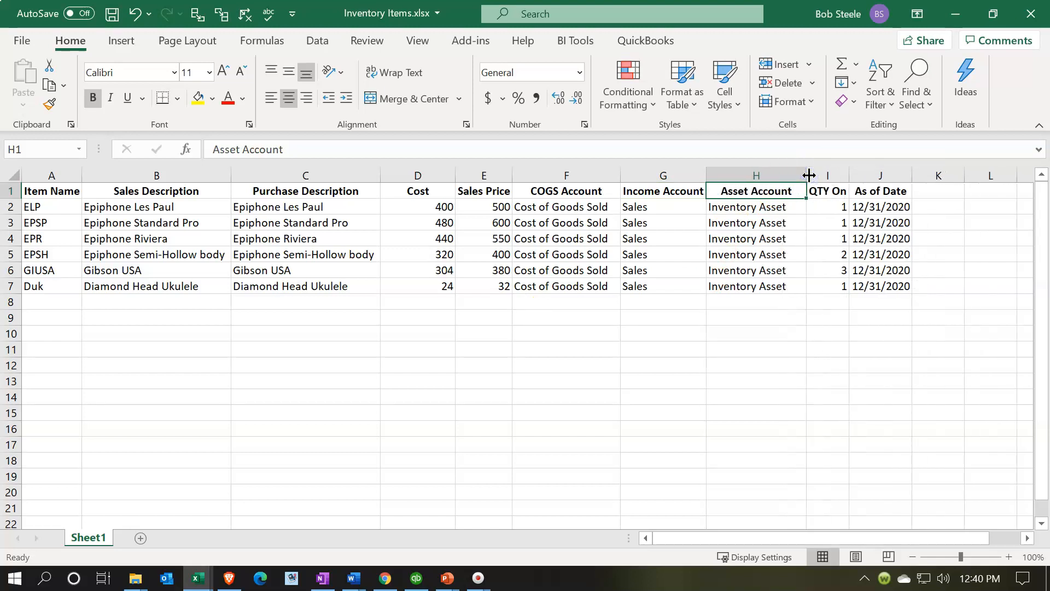
key(Down)
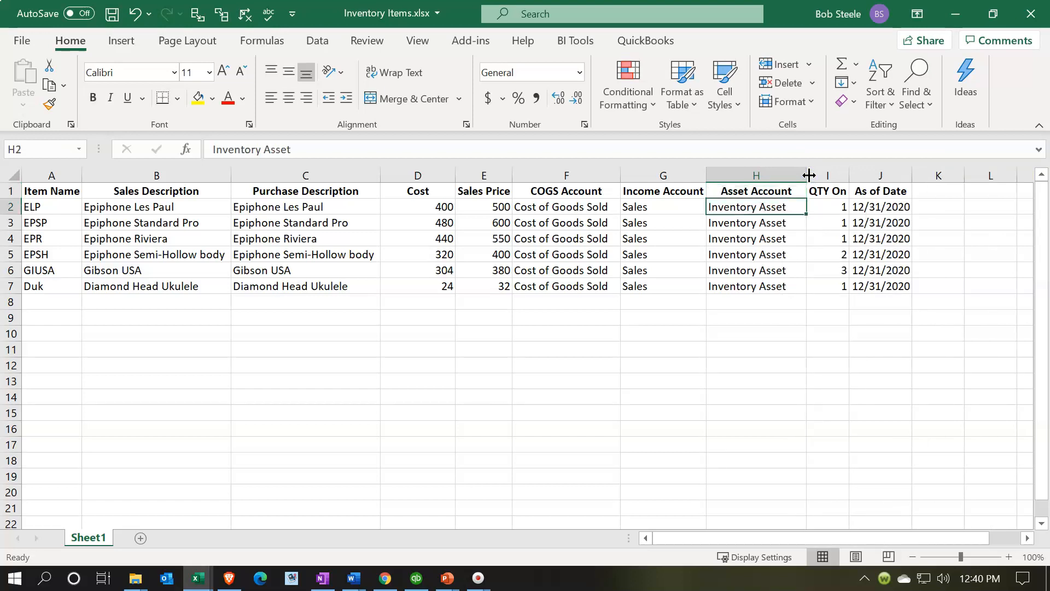
key(Right)
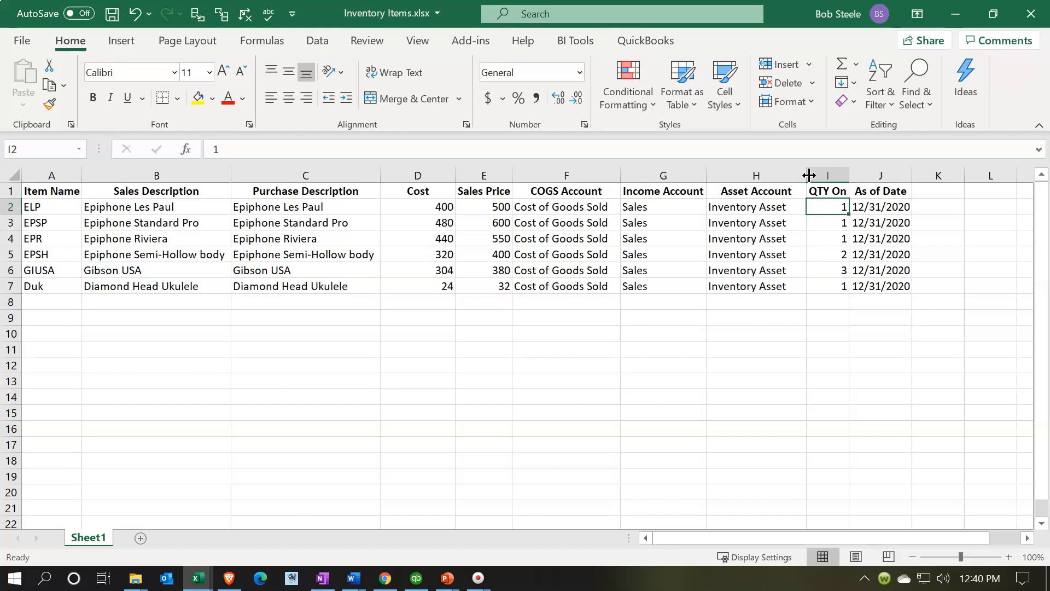
key(Right)
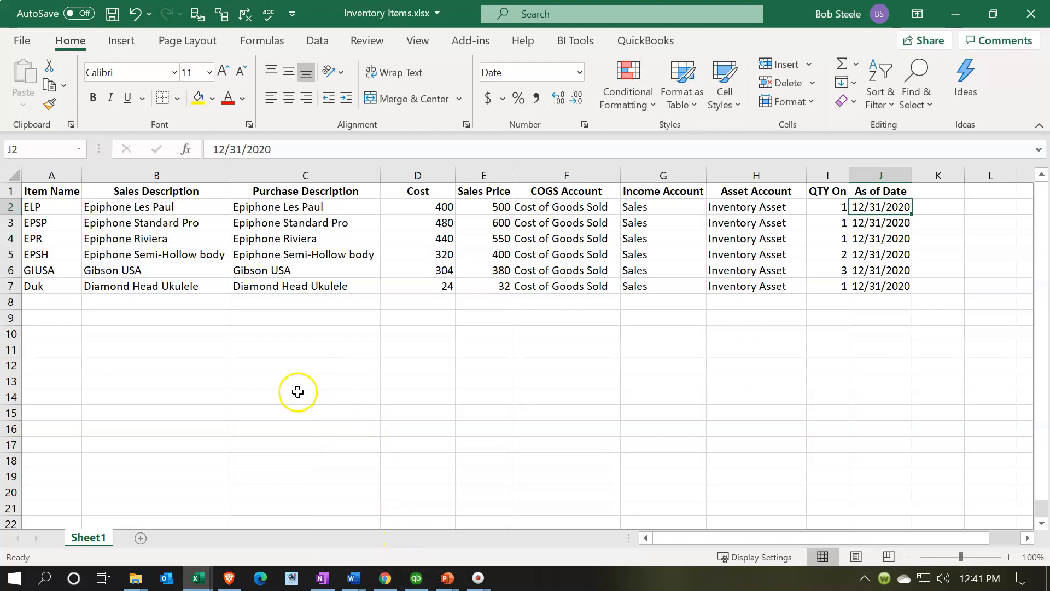
- Switch to QuickBooks, open column customization for the Inventory Parts list, and check the required headings in Inventory Items.xlsx
click(417, 580)
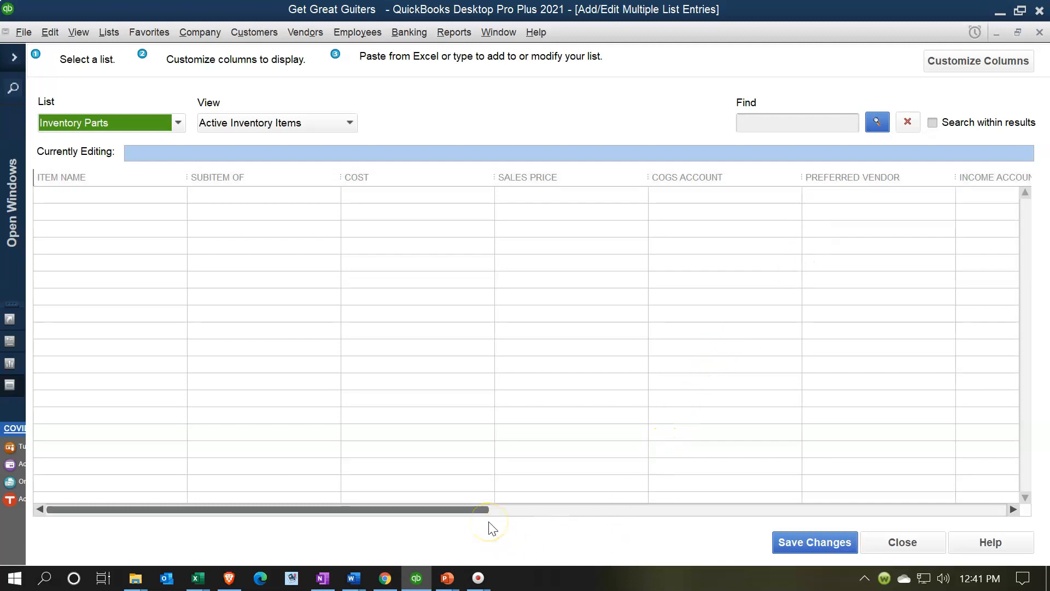
click(953, 65)
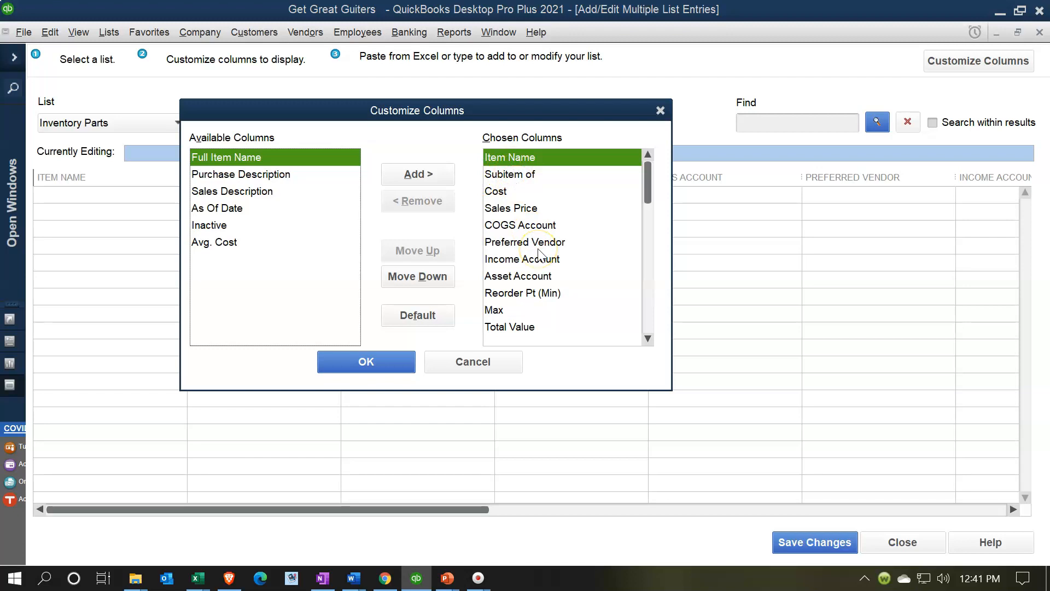
click(195, 579)
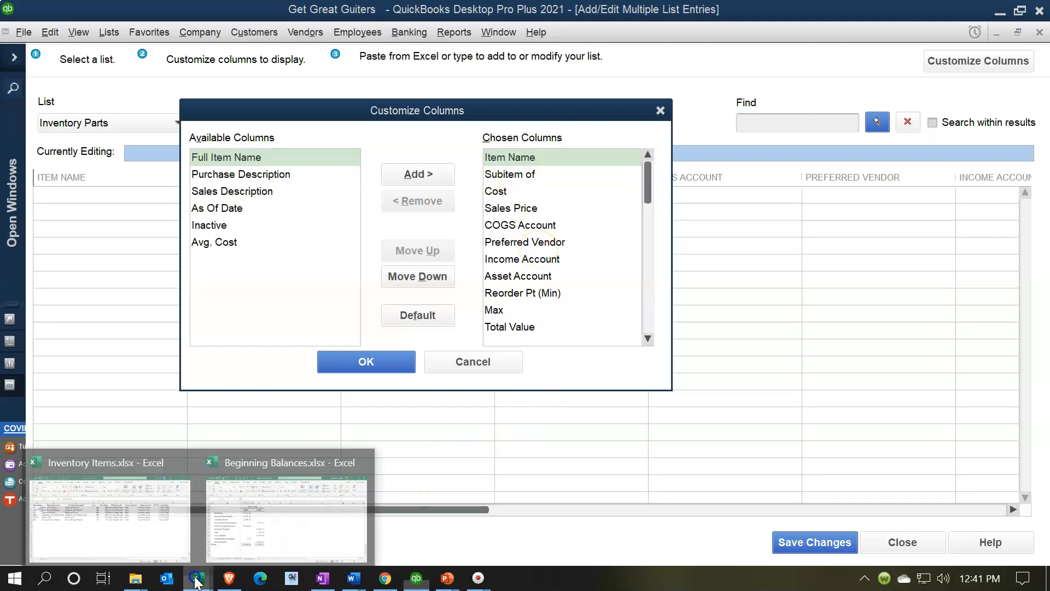
click(159, 535)
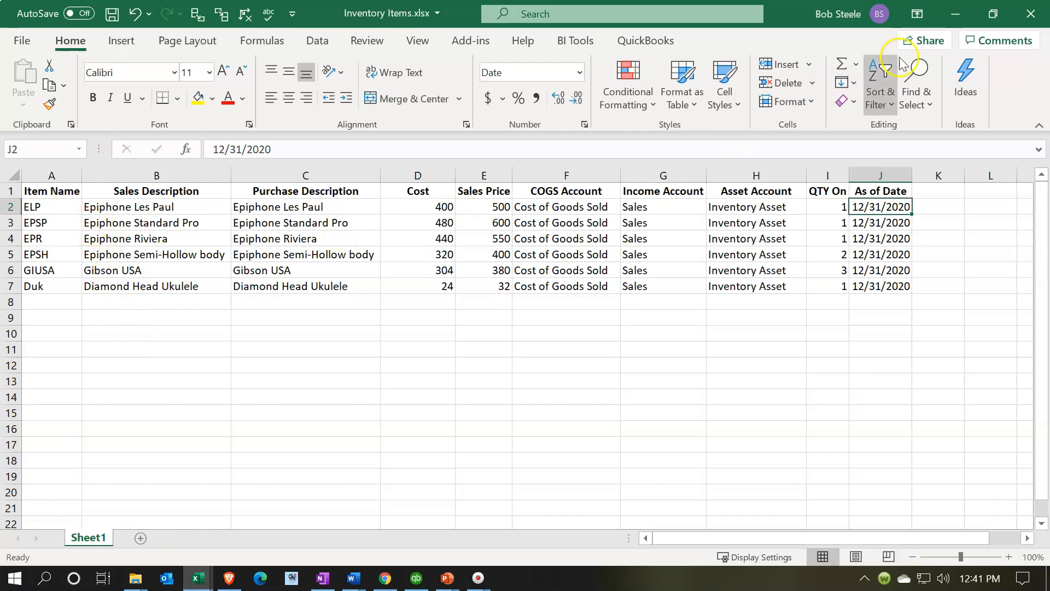
click(949, 13)
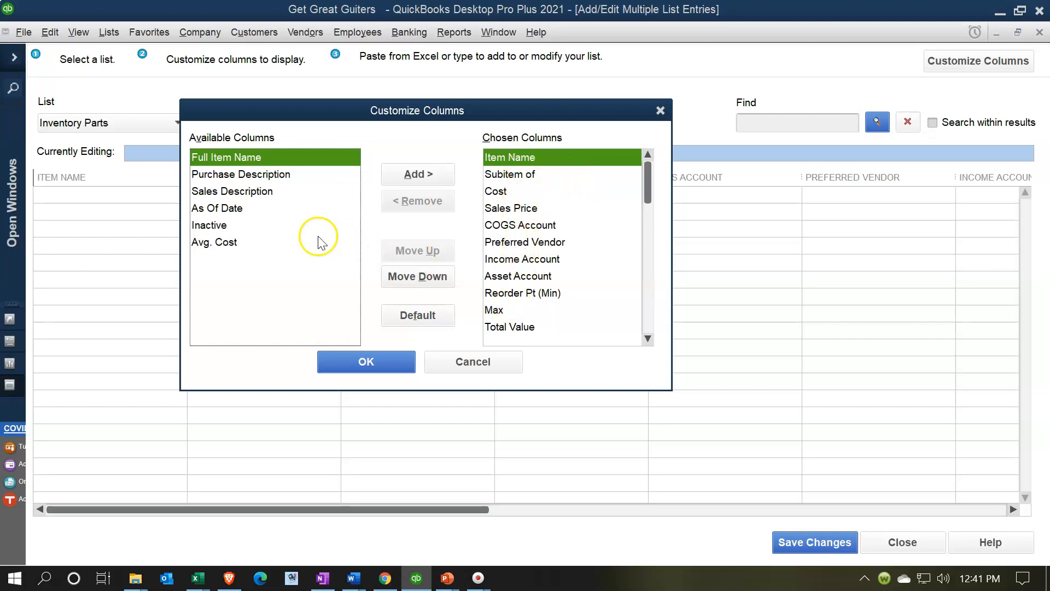
- Add Sales Description to the chosen columns and place it directly after Item Name
click(263, 191)
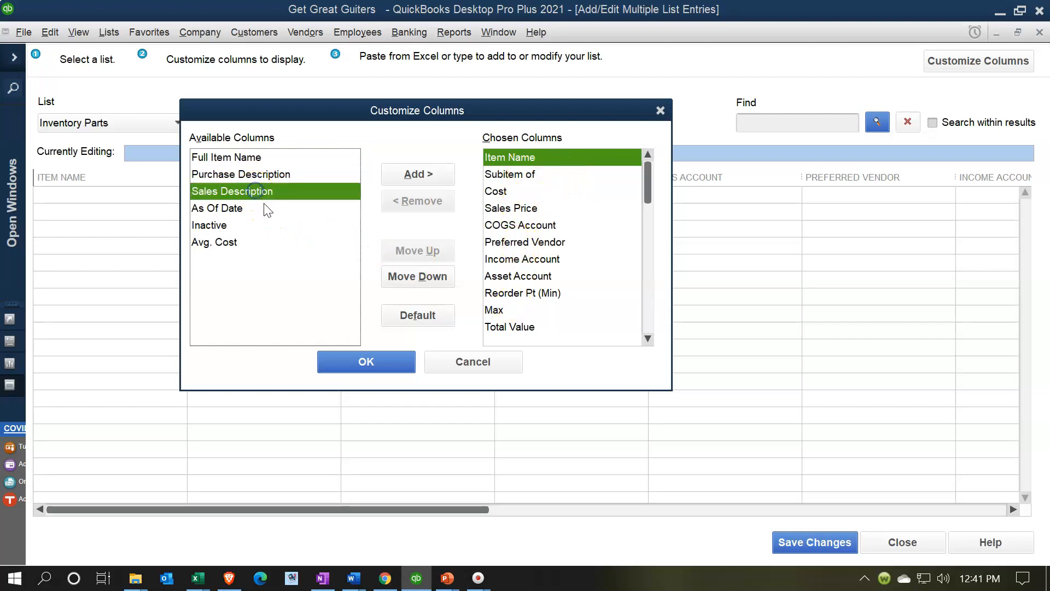
click(432, 173)
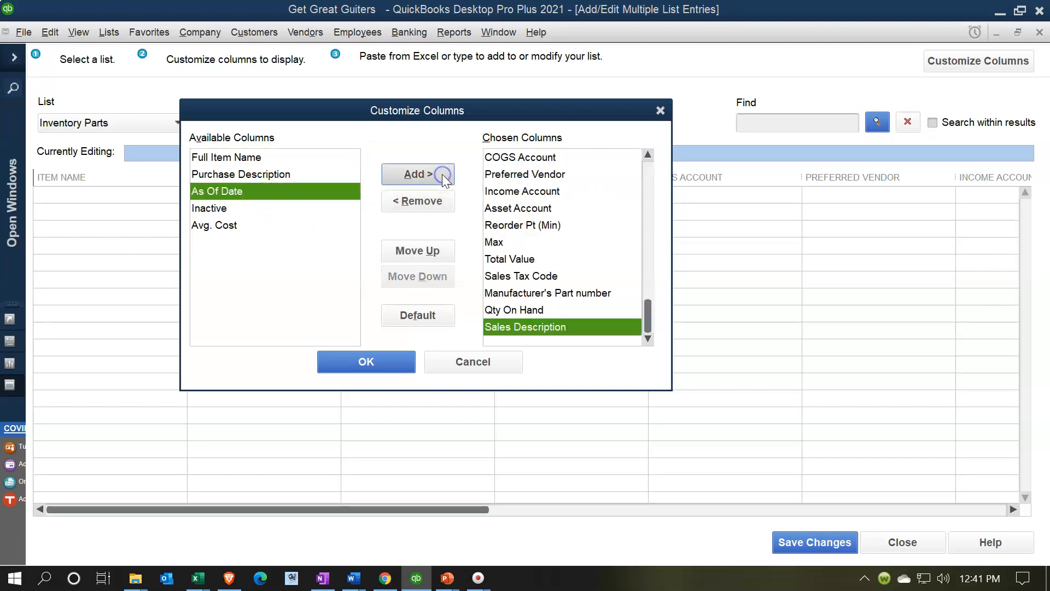
click(423, 253)
click(423, 252)
click(423, 253)
click(423, 253)
click(423, 253)
click(423, 253)
click(423, 253)
click(423, 251)
click(422, 251)
click(422, 252)
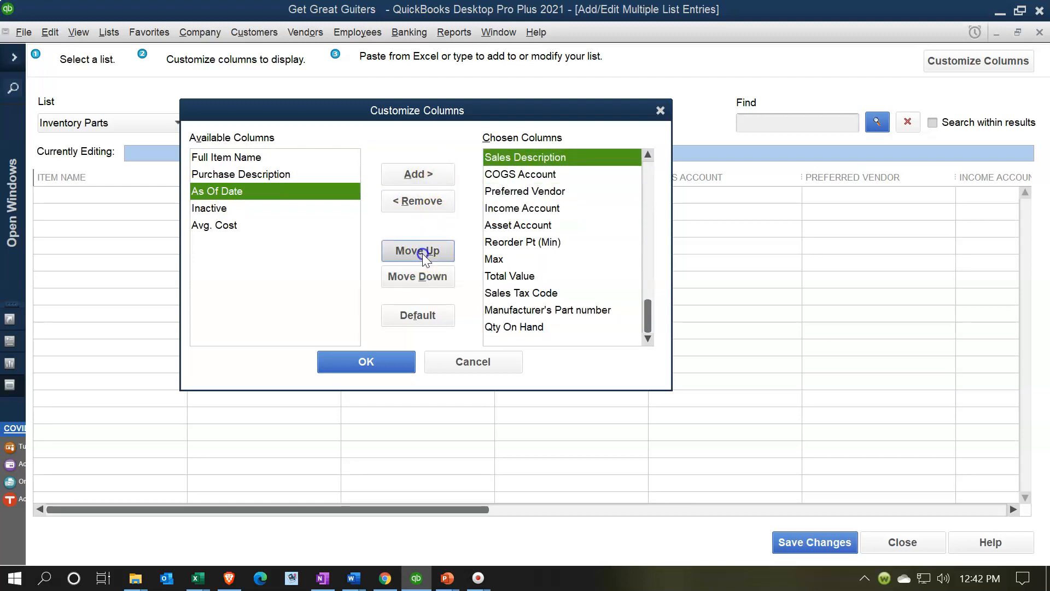
click(422, 251)
click(423, 251)
click(422, 252)
click(422, 252)
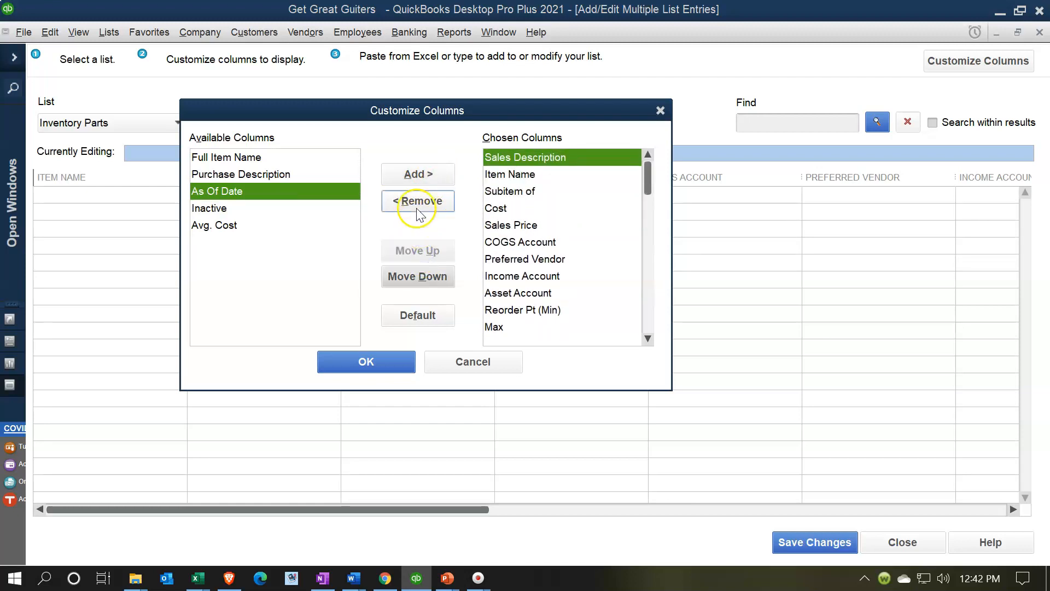
click(426, 277)
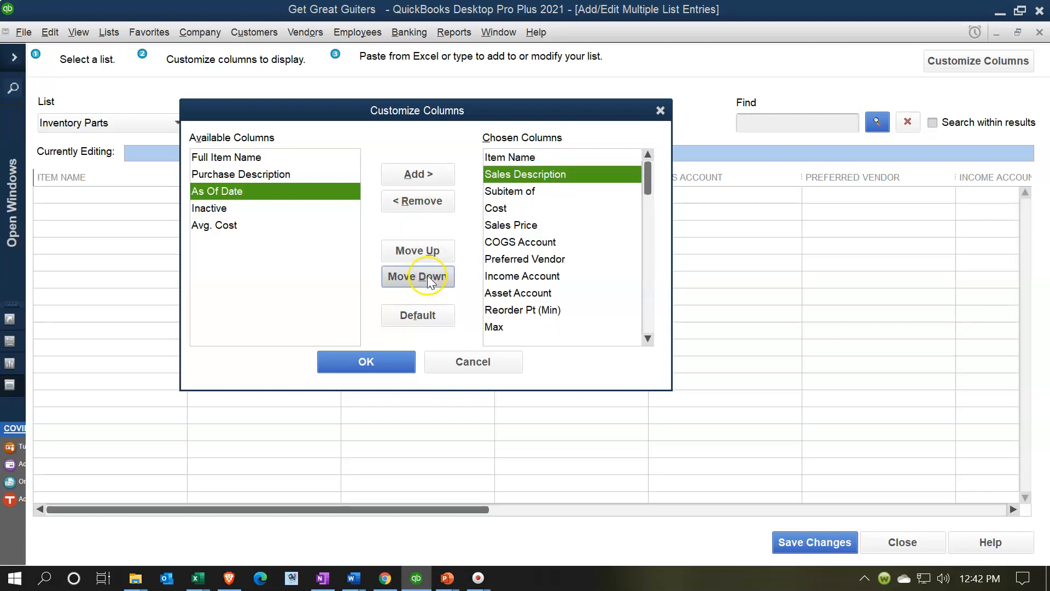
- Add Purchase Description to the chosen columns and place it directly after Sales Description
click(269, 175)
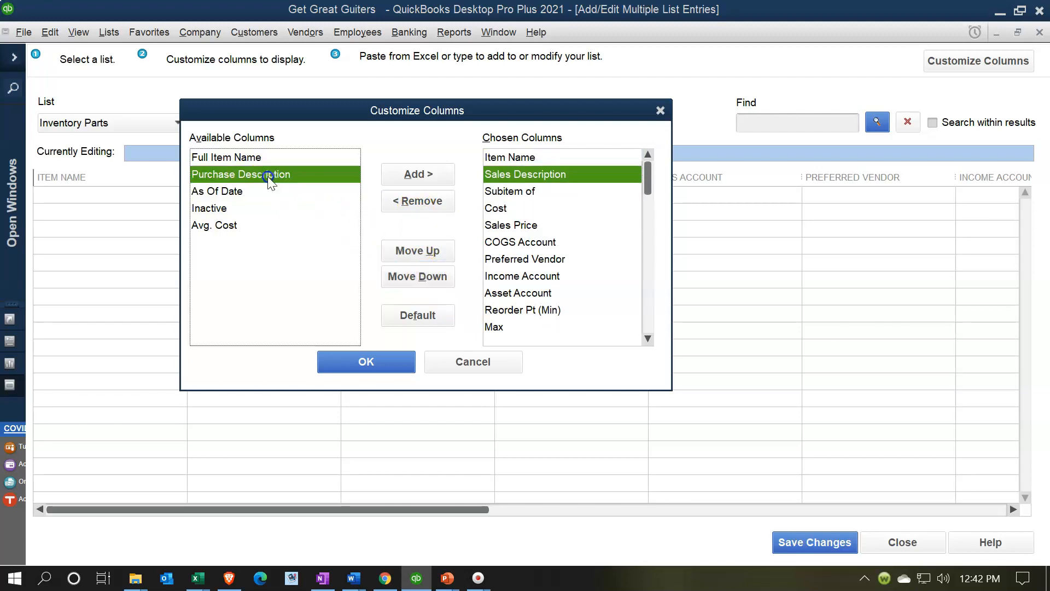
click(415, 171)
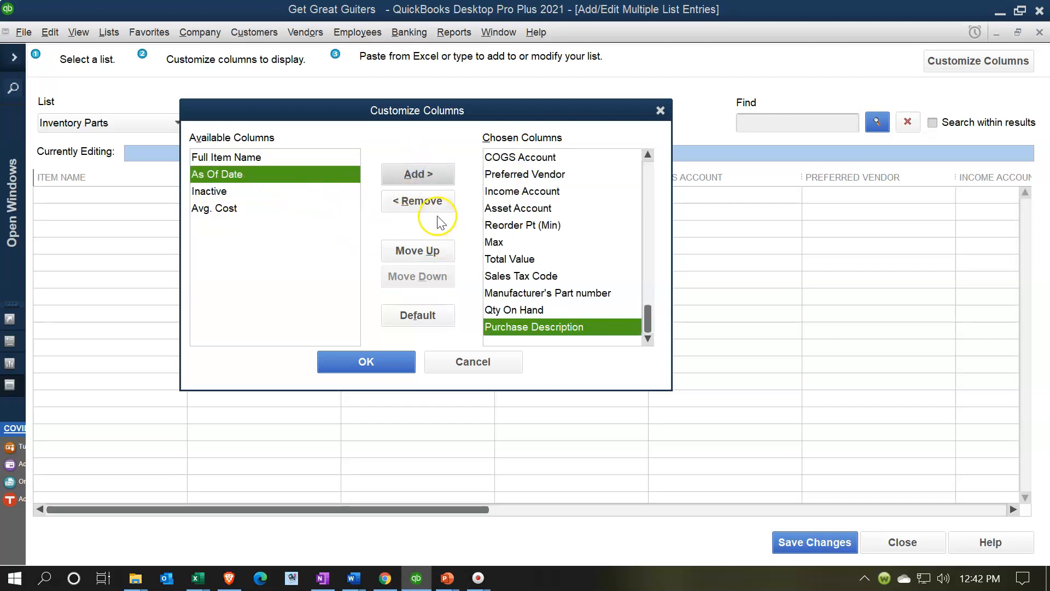
click(437, 251)
click(439, 251)
click(439, 252)
click(438, 251)
click(439, 252)
click(439, 251)
click(439, 252)
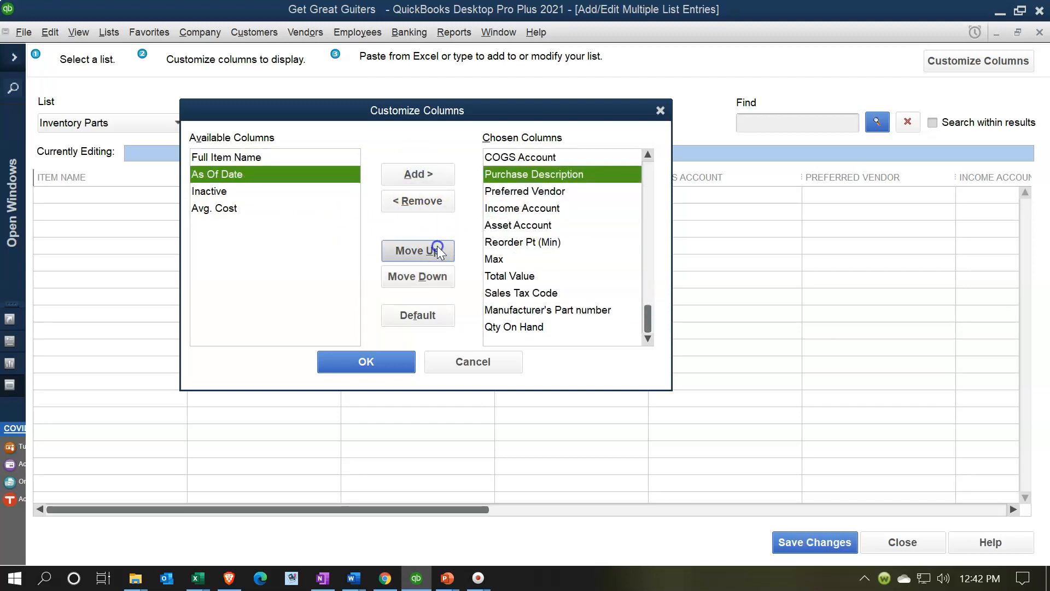
click(438, 252)
click(439, 252)
click(438, 252)
click(439, 251)
click(439, 251)
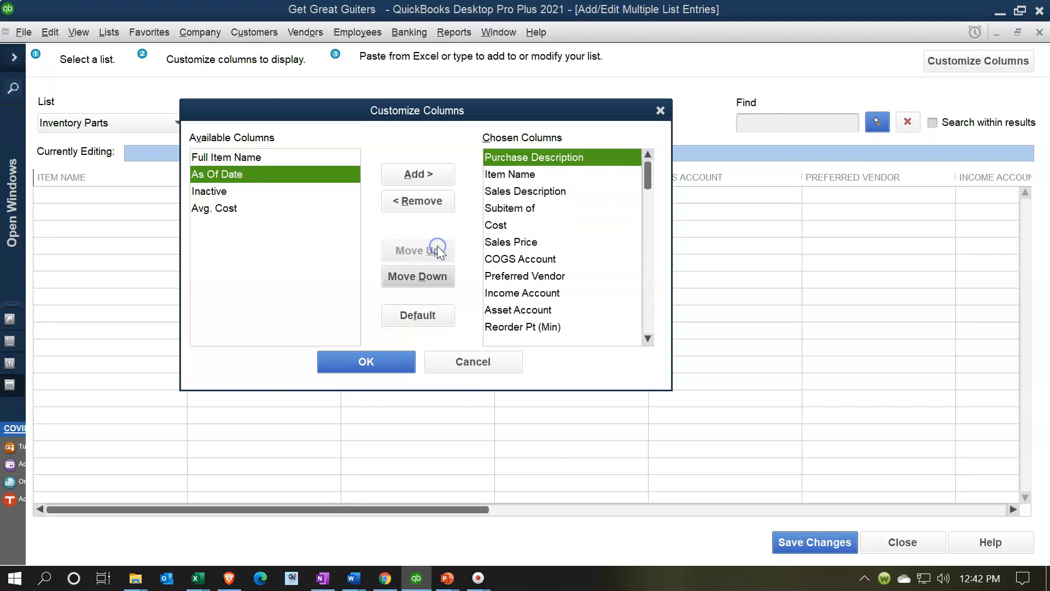
click(428, 277)
click(430, 279)
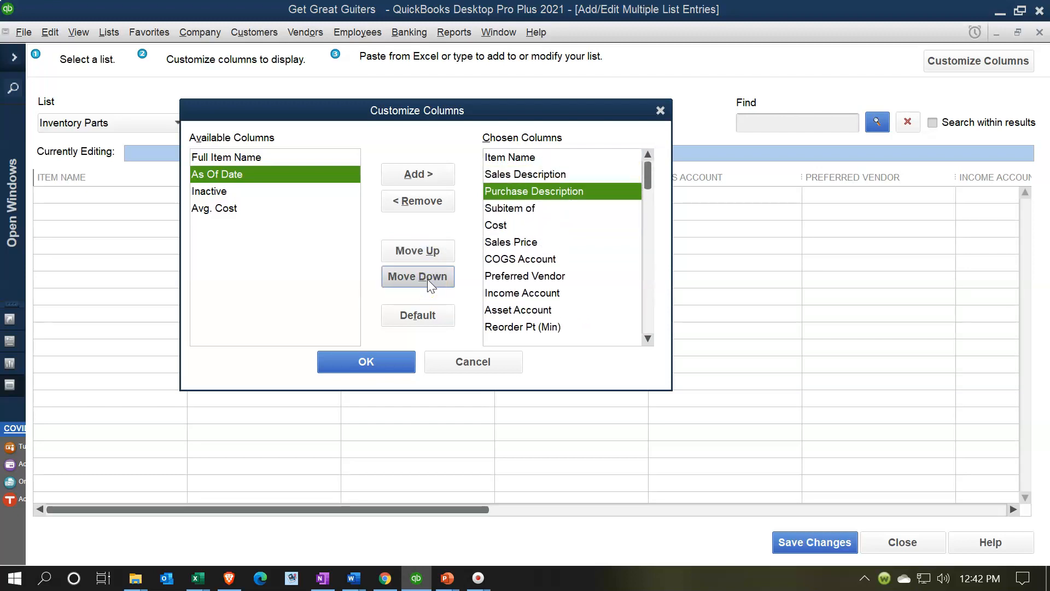
- Remove Subitem of from the chosen columns
click(499, 208)
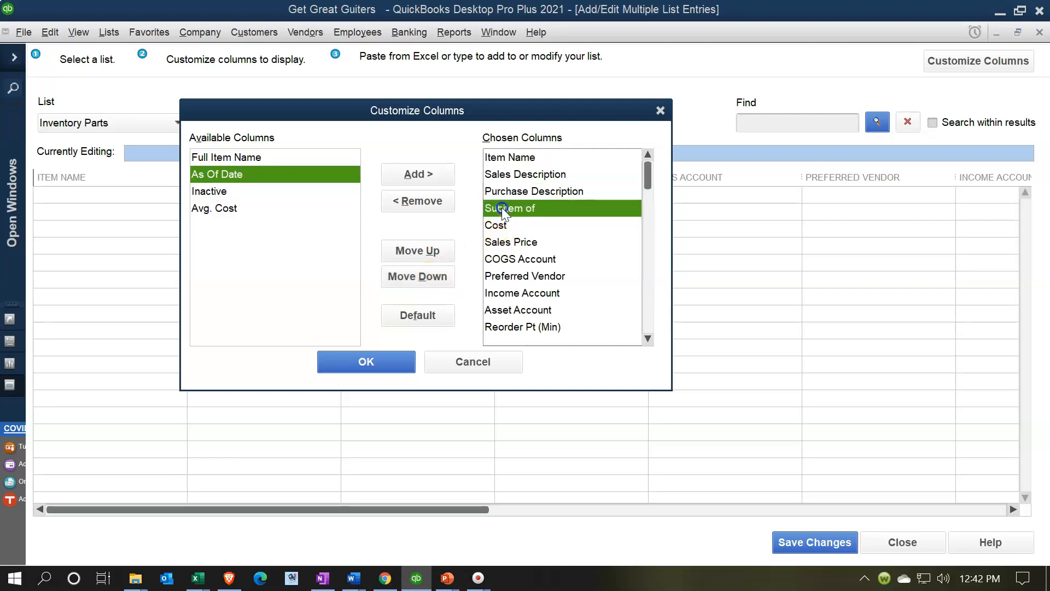
click(418, 200)
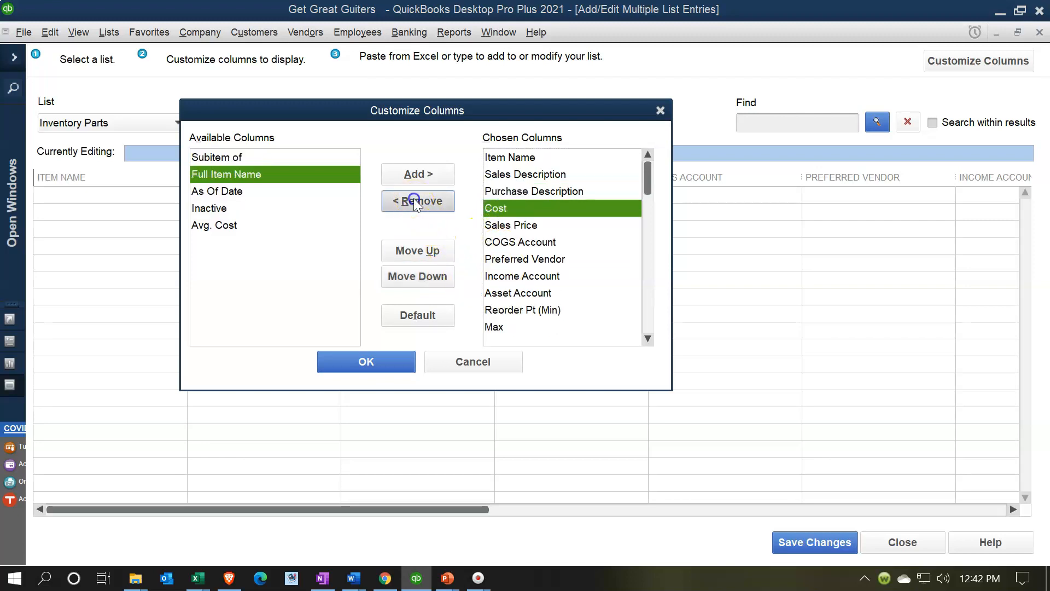
- Remove Cost, Sales Price and Preferred Vendor from the chosen columns
click(431, 204)
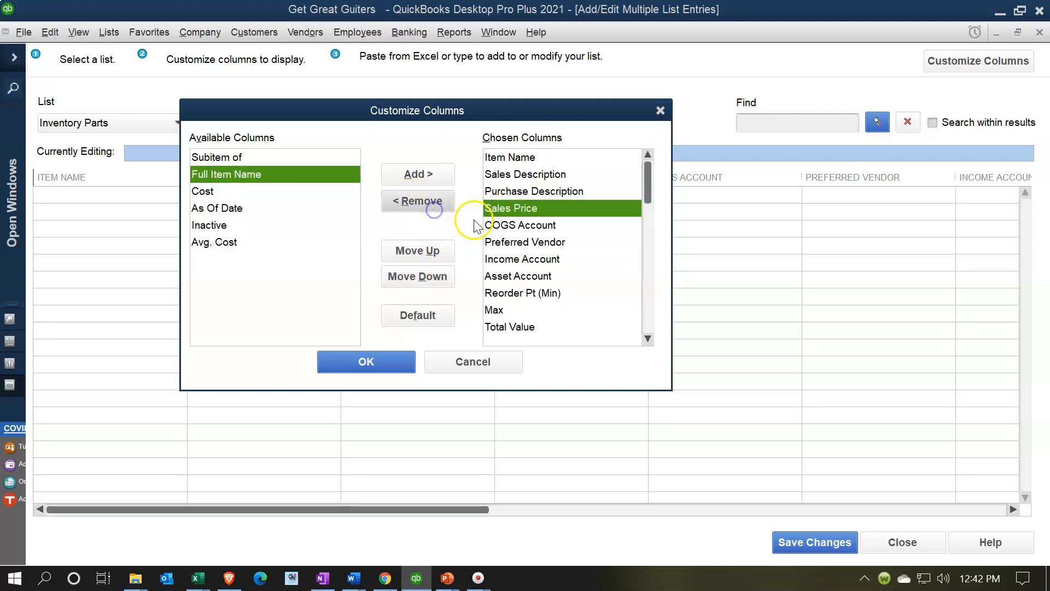
click(429, 202)
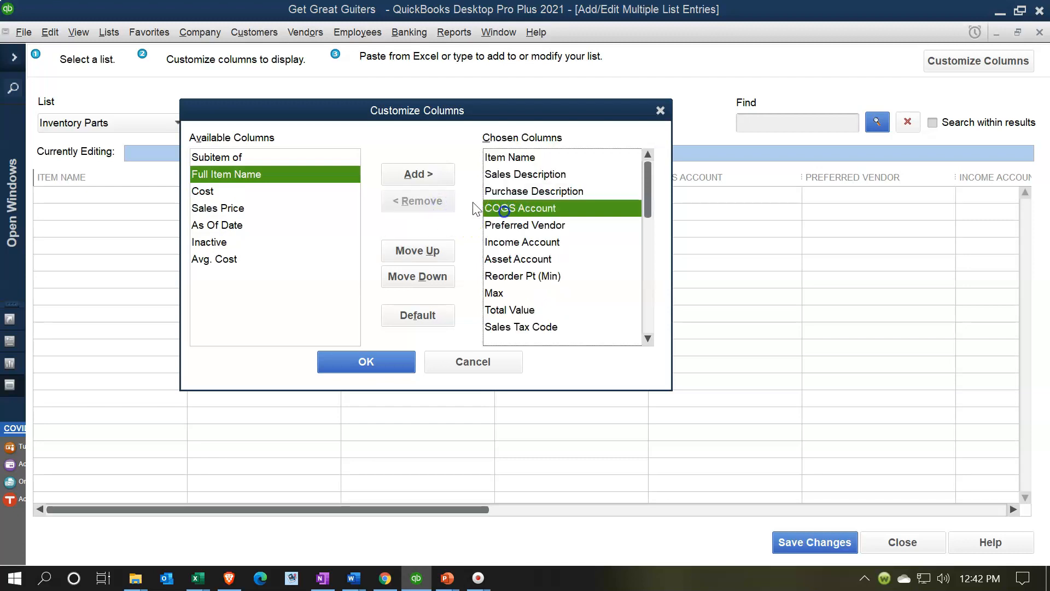
click(505, 225)
click(421, 201)
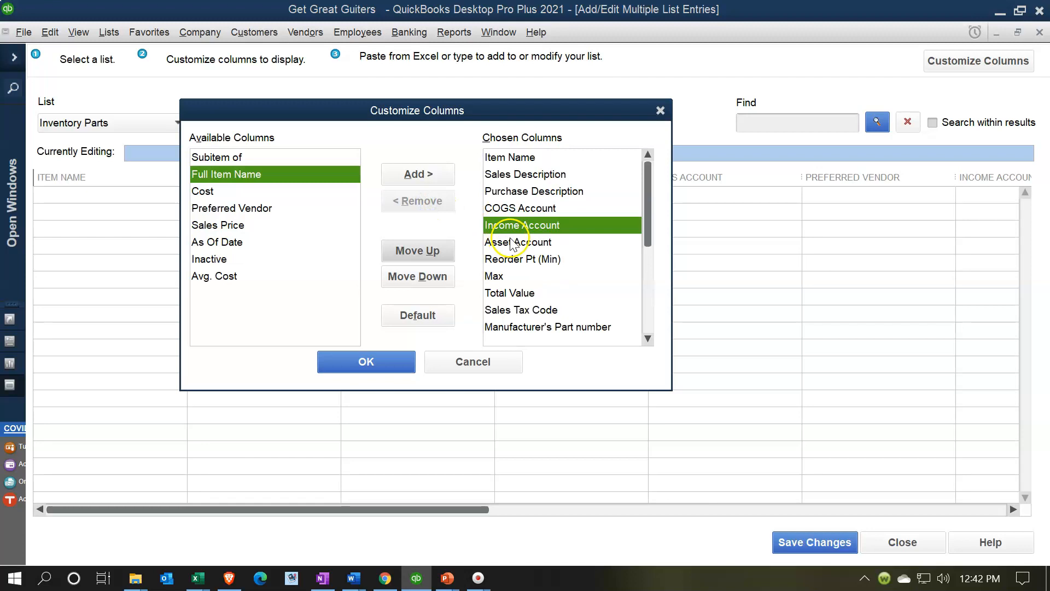
- Remove Reorder Pt (Min) and Max from the chosen columns
click(511, 242)
click(502, 259)
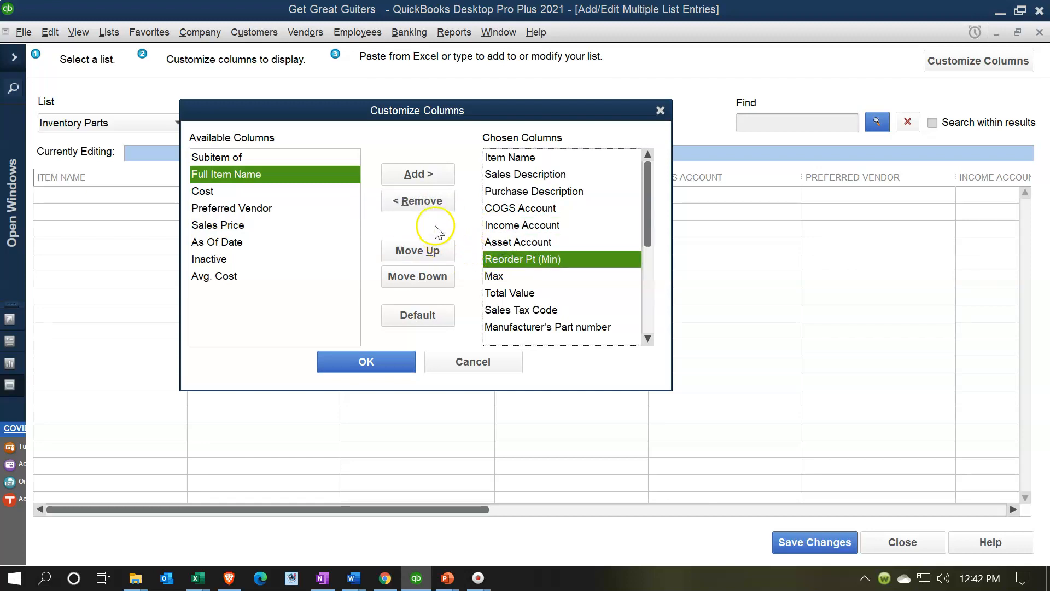
click(423, 203)
click(413, 199)
click(502, 263)
click(424, 204)
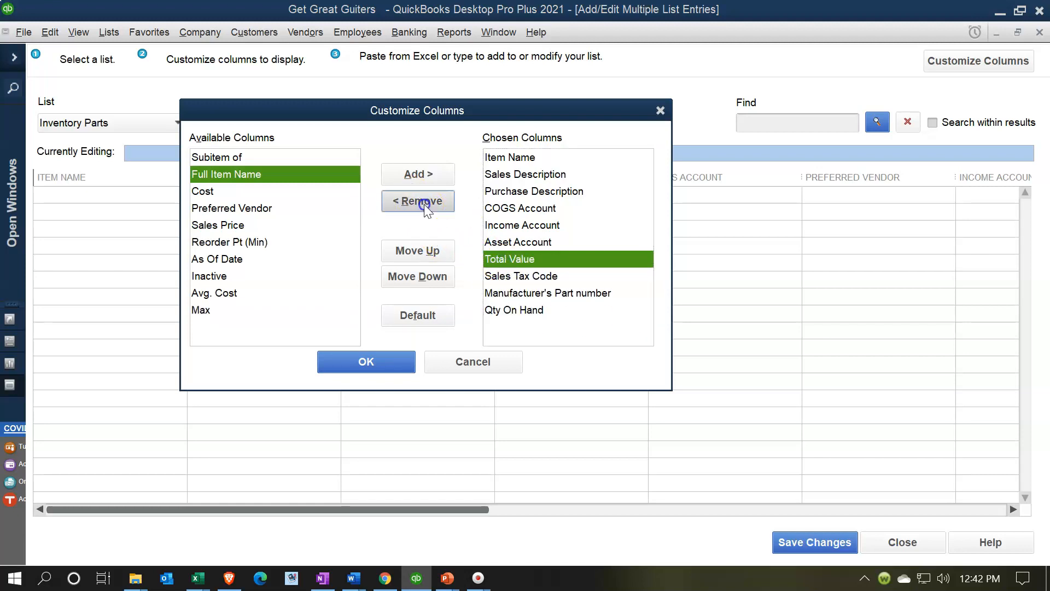
- Remove Total Value, Sales Tax Code, Manufacturer's Part number and Qty On Hand from the chosen columns
click(497, 261)
click(418, 204)
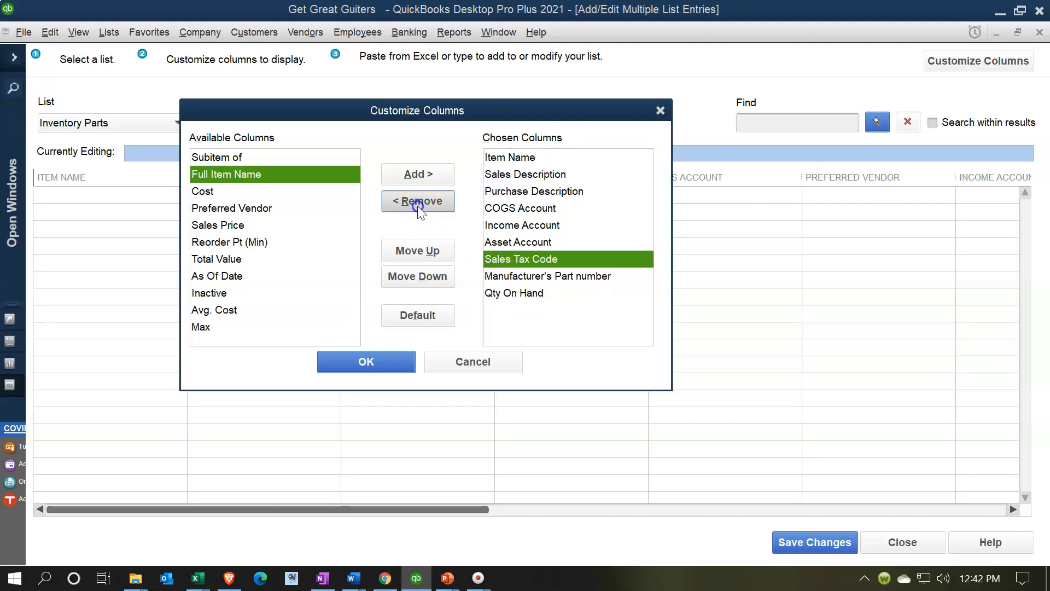
click(507, 262)
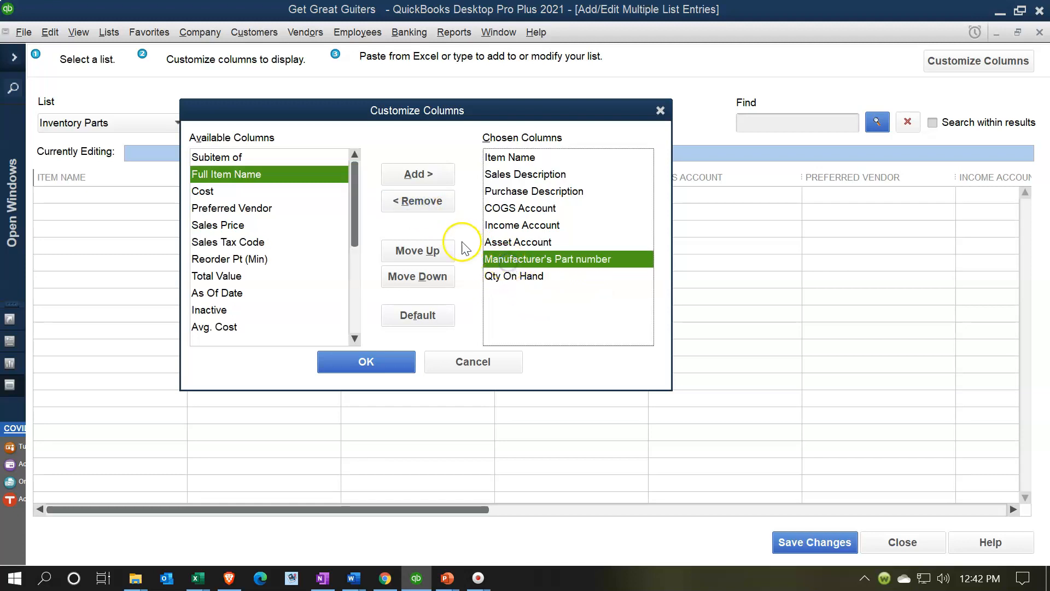
click(428, 202)
click(504, 261)
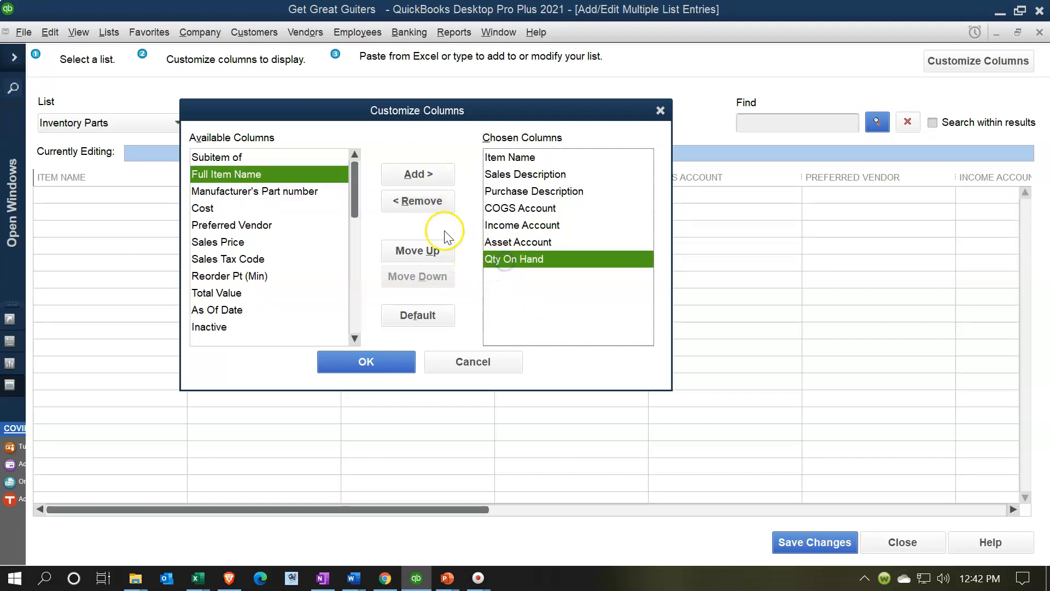
click(429, 202)
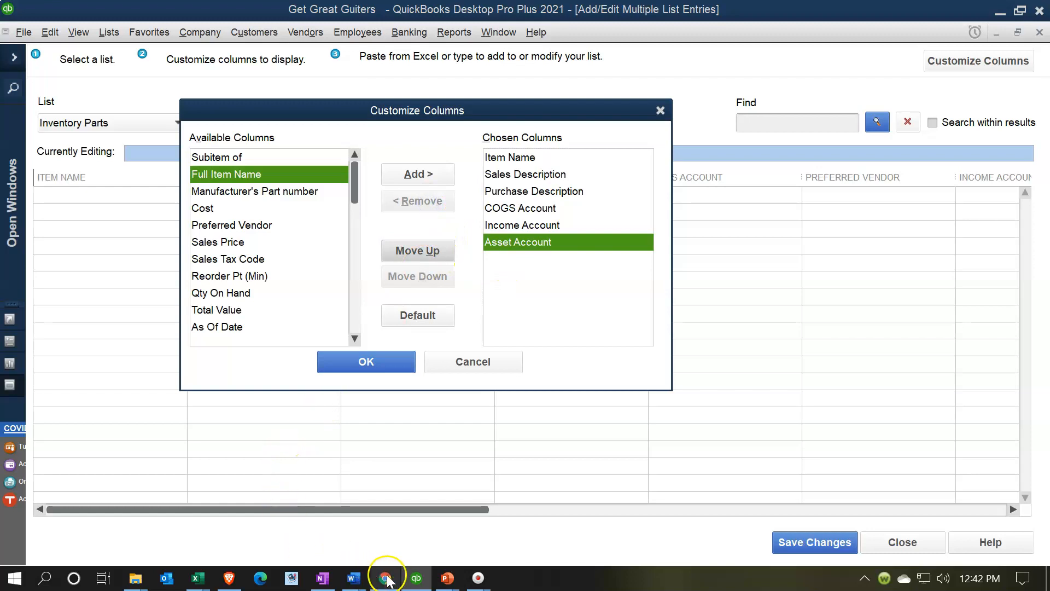
- Check the headings in Inventory Items.xlsx, and in QuickBooks add Cost to the chosen columns directly after Purchase Description
click(203, 578)
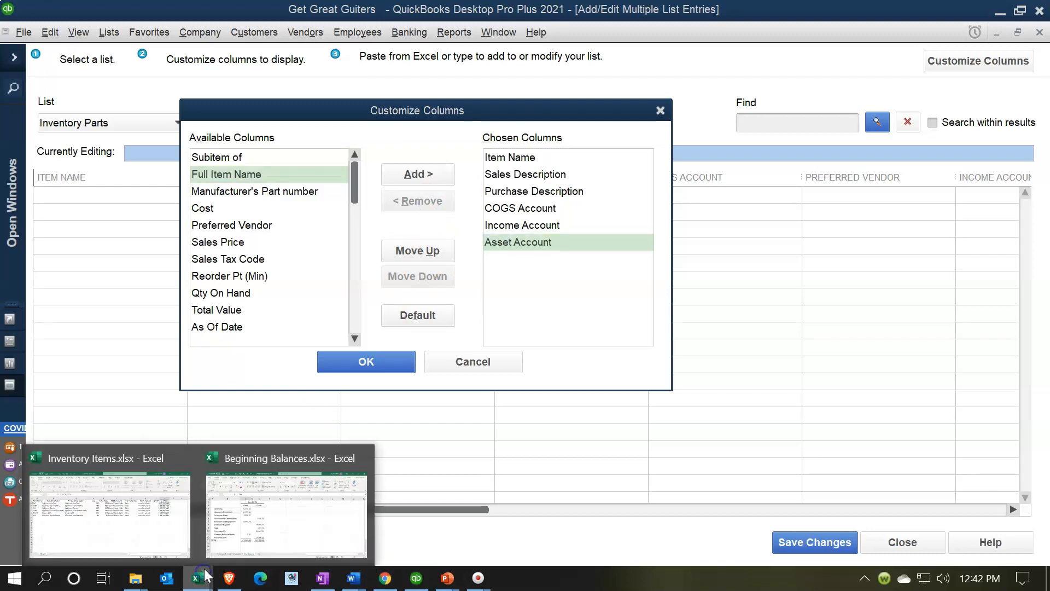
click(125, 509)
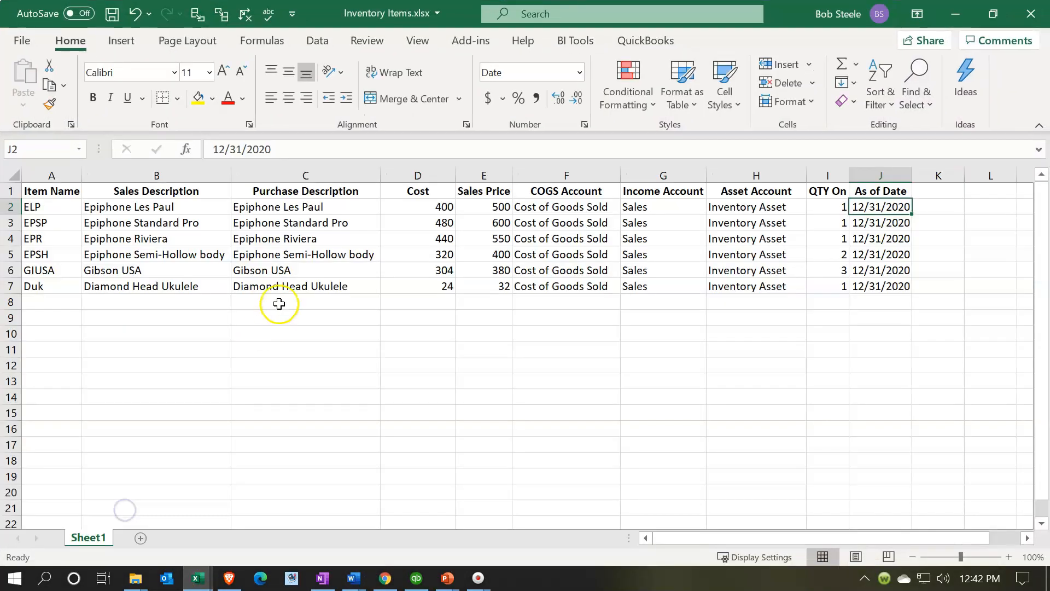
click(150, 207)
click(348, 219)
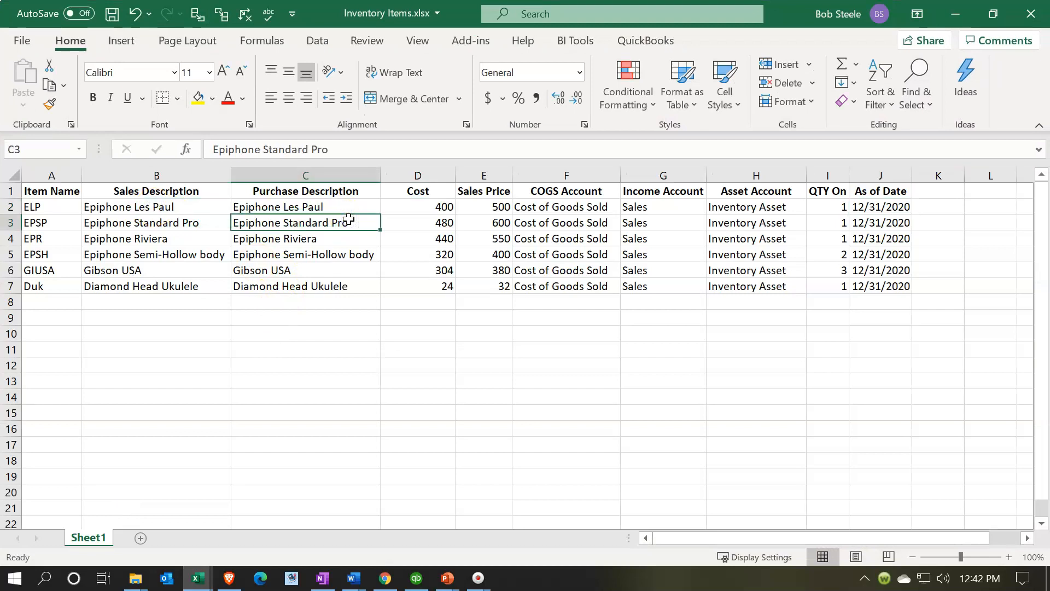
click(409, 206)
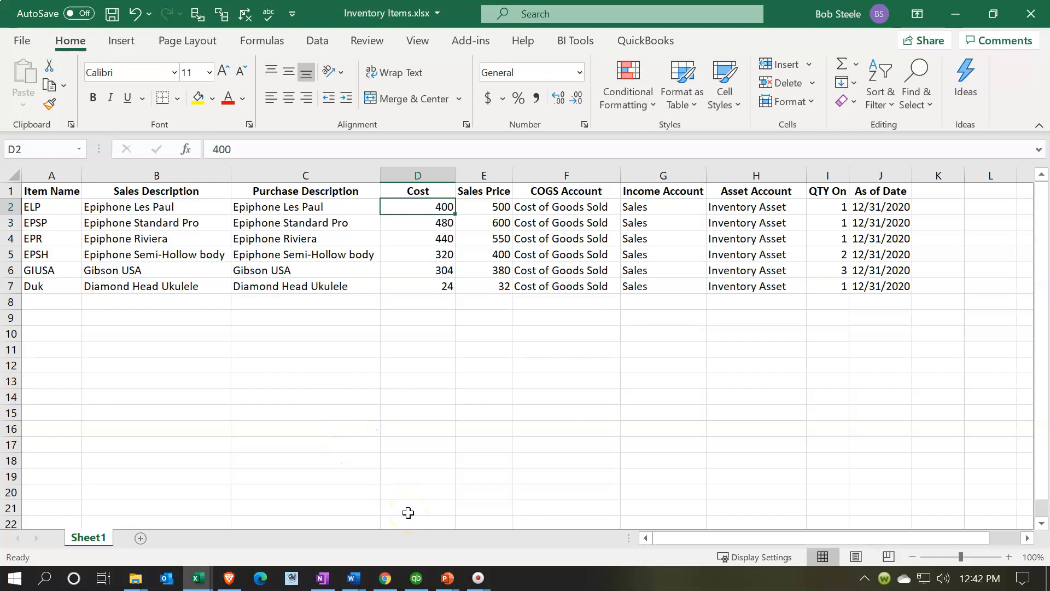
click(415, 578)
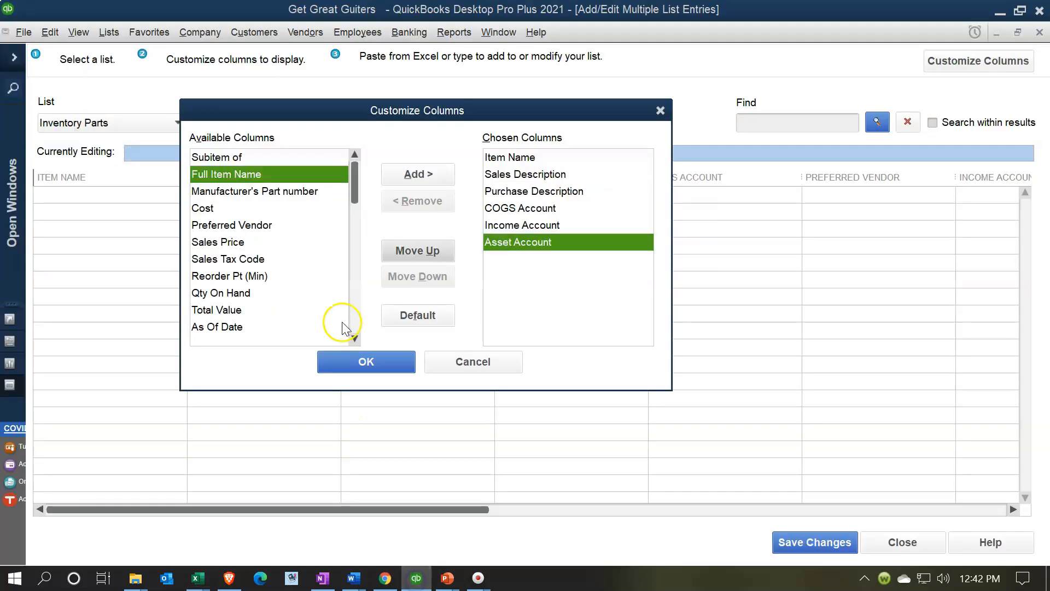
click(222, 209)
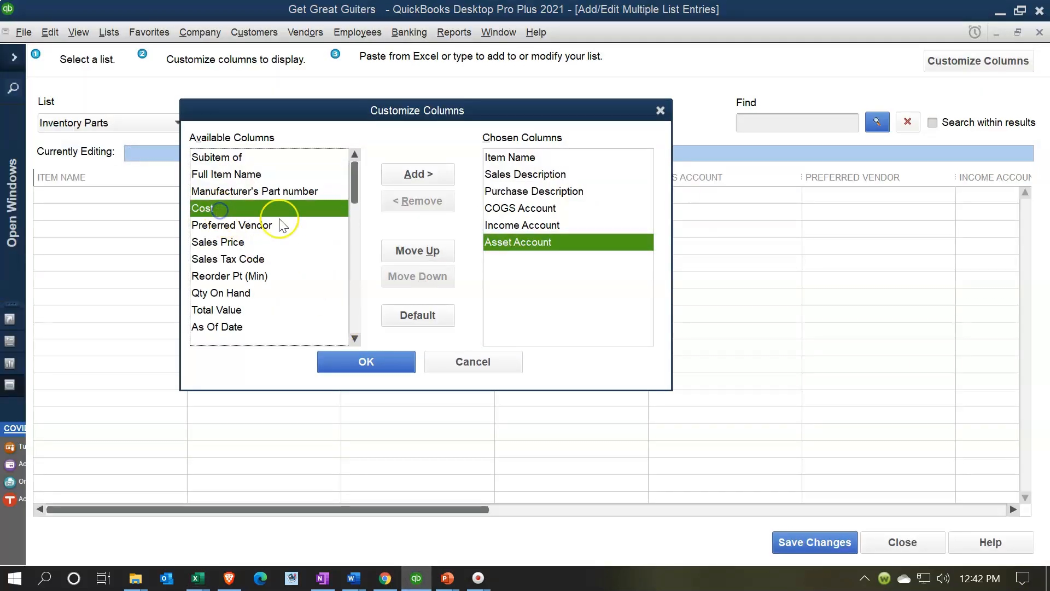
click(416, 175)
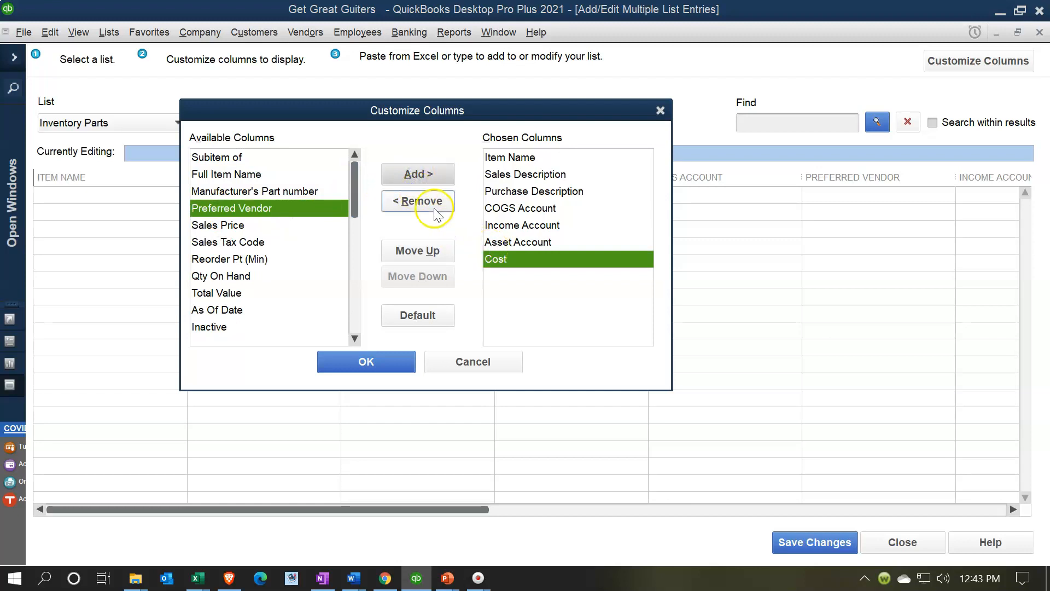
click(430, 252)
click(430, 251)
click(430, 251)
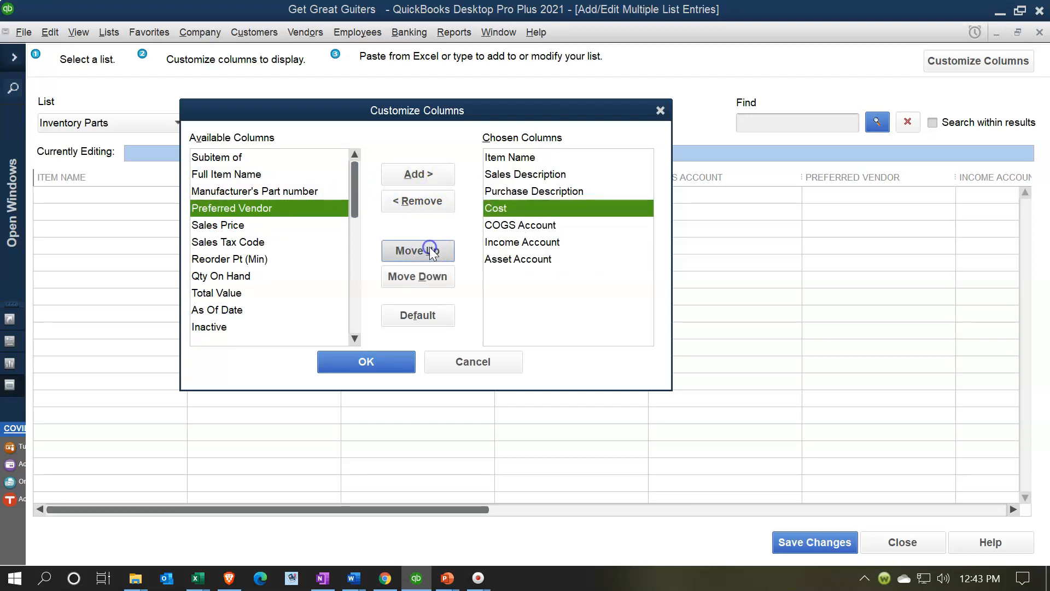
- Add Sales Price to the chosen columns and place it directly after Cost
click(224, 226)
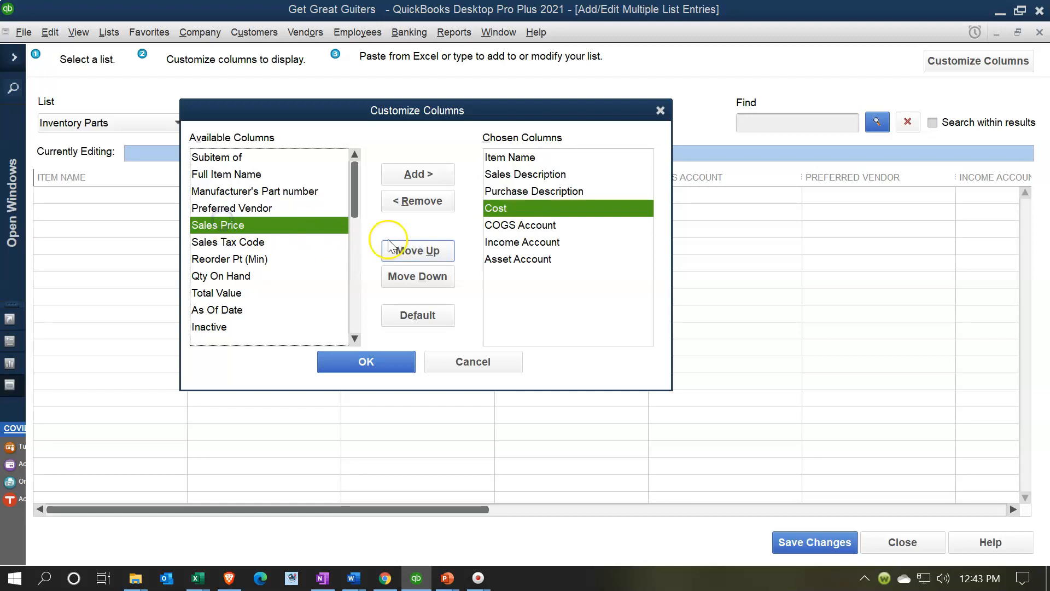
click(415, 176)
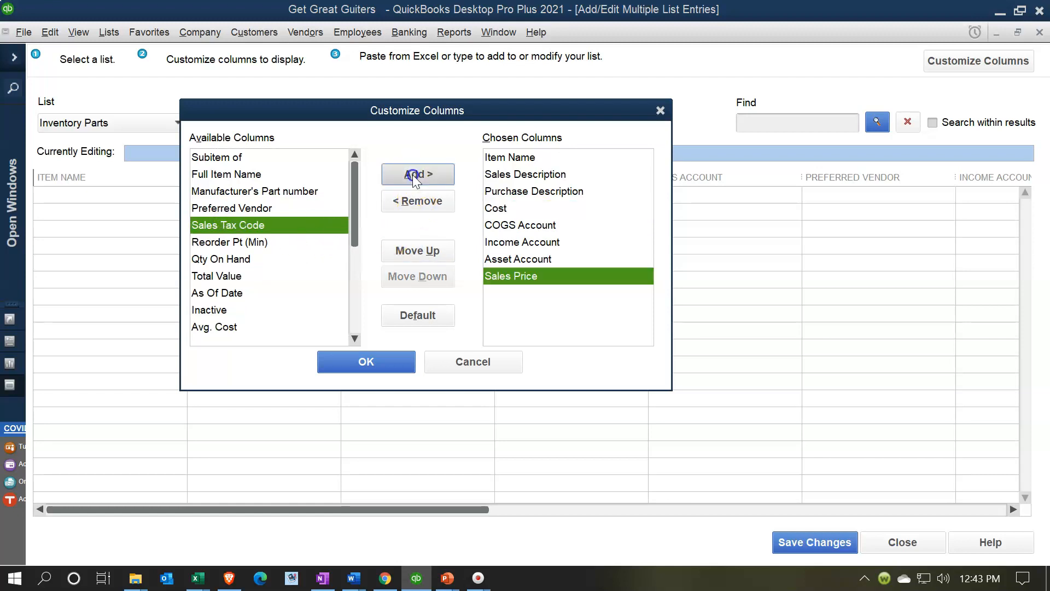
click(420, 252)
click(420, 253)
click(420, 253)
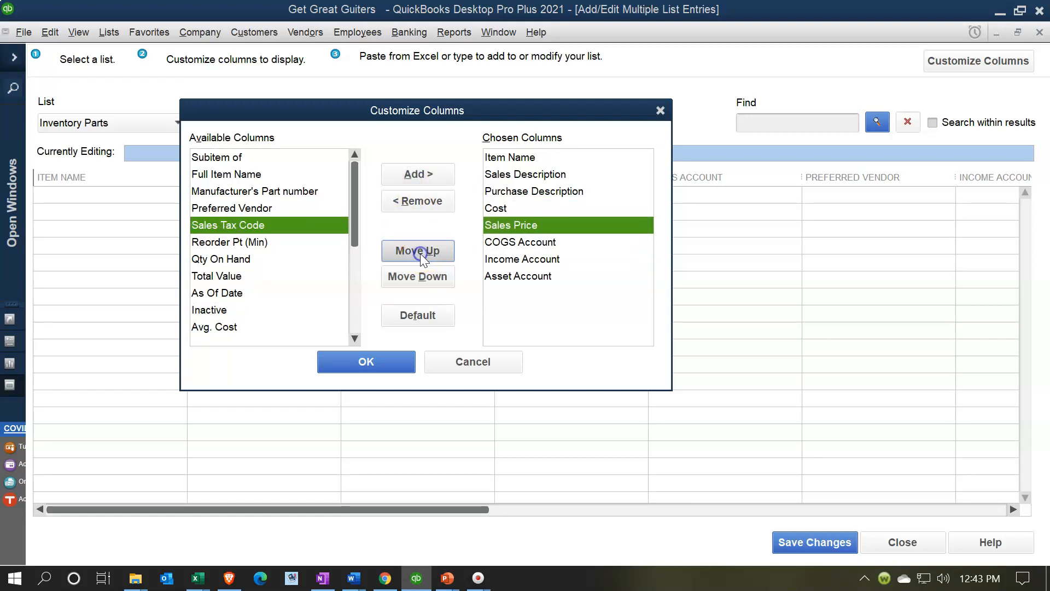
- Compare the order of COGS Account, Income Account and Asset Account in QuickBooks with the headings in Inventory Items.xlsx
click(197, 578)
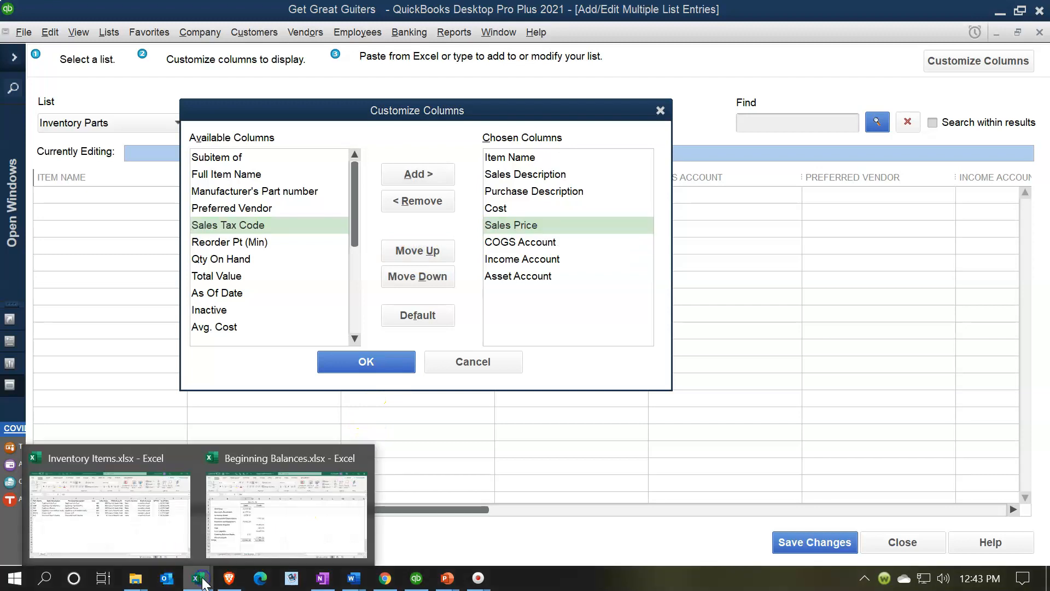
mouse_move(153, 514)
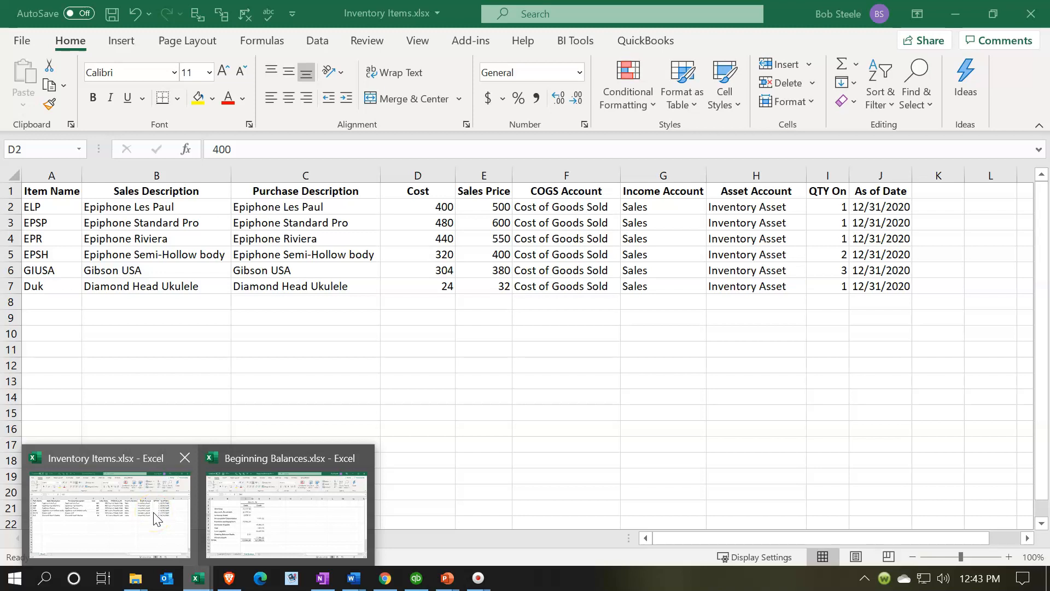
click(154, 514)
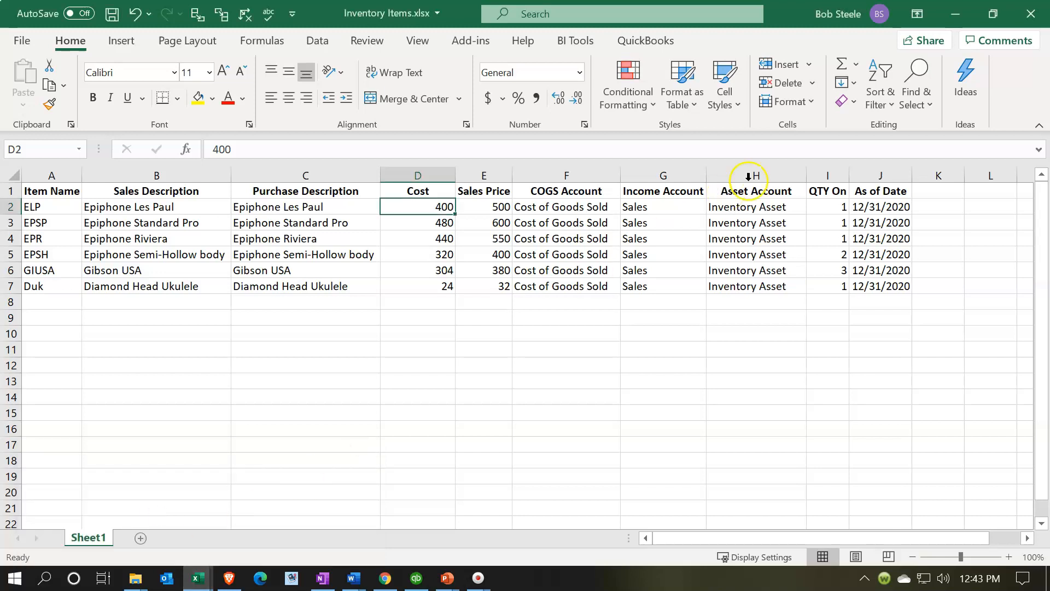
click(954, 13)
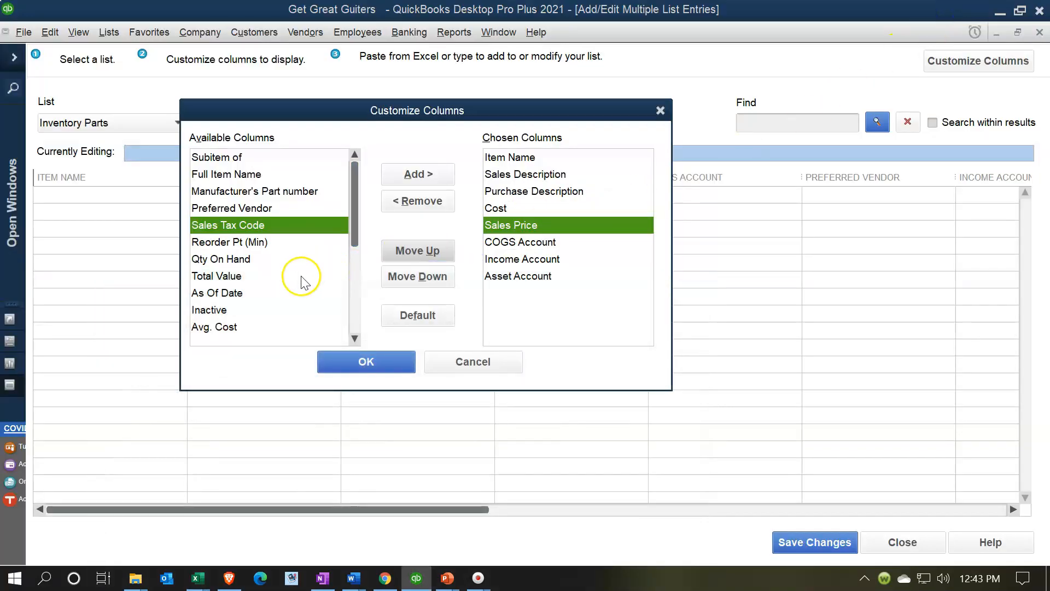
click(517, 244)
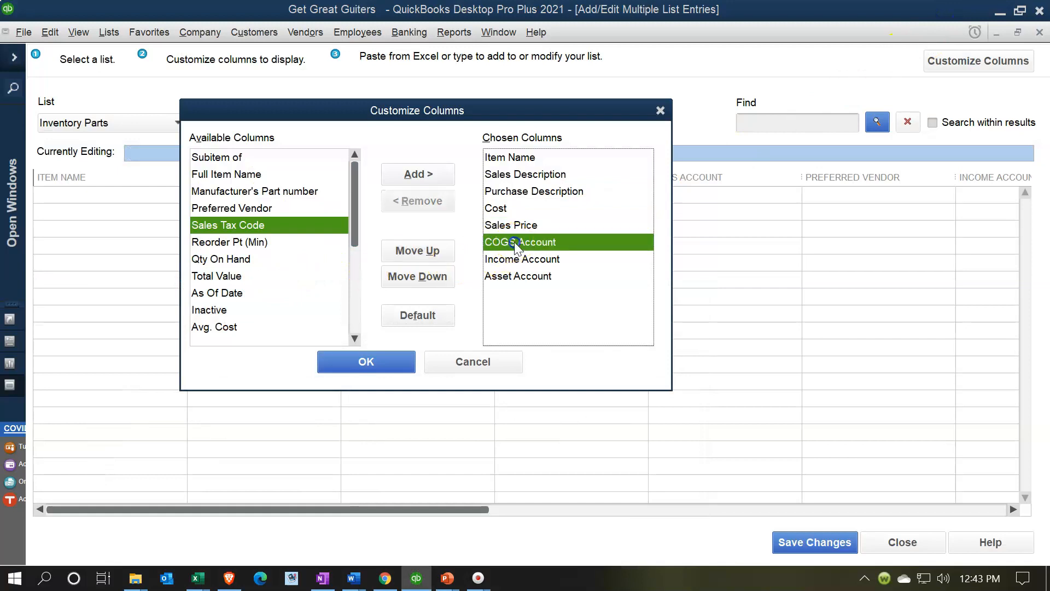
click(526, 259)
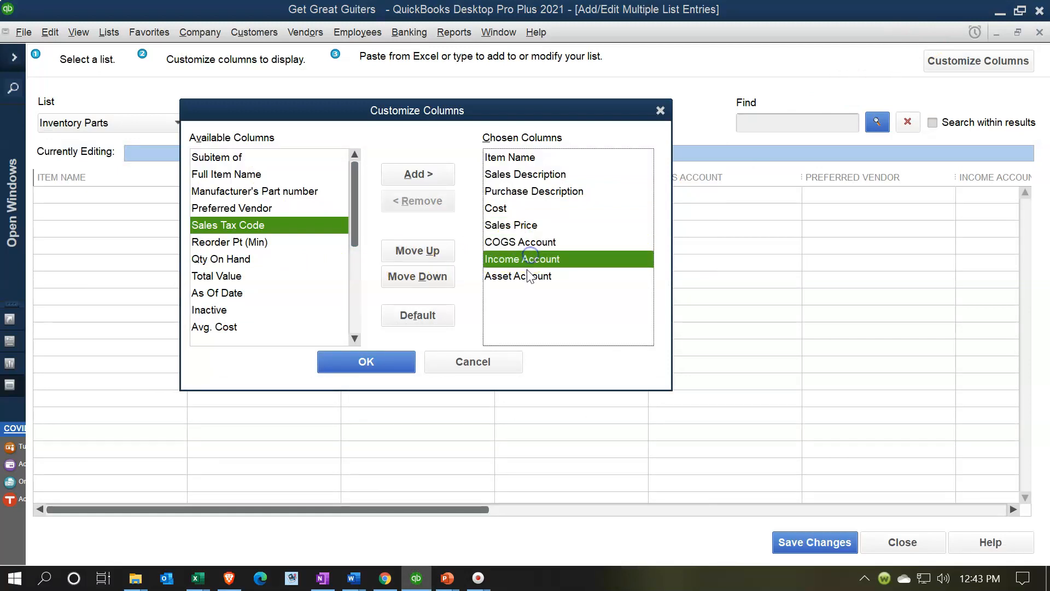
mouse_move(201, 578)
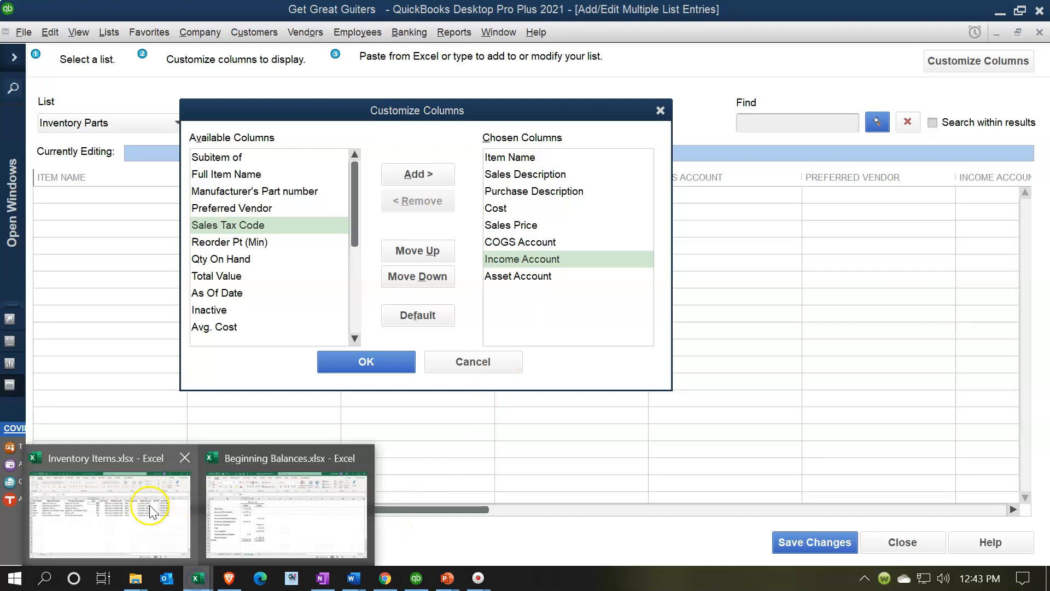
click(145, 499)
click(641, 207)
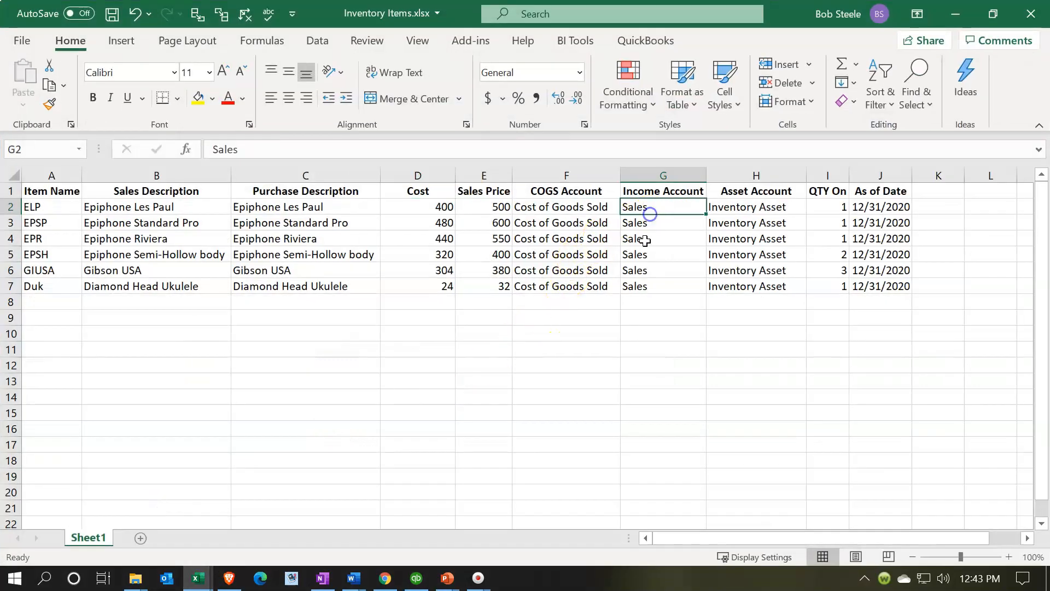
click(750, 237)
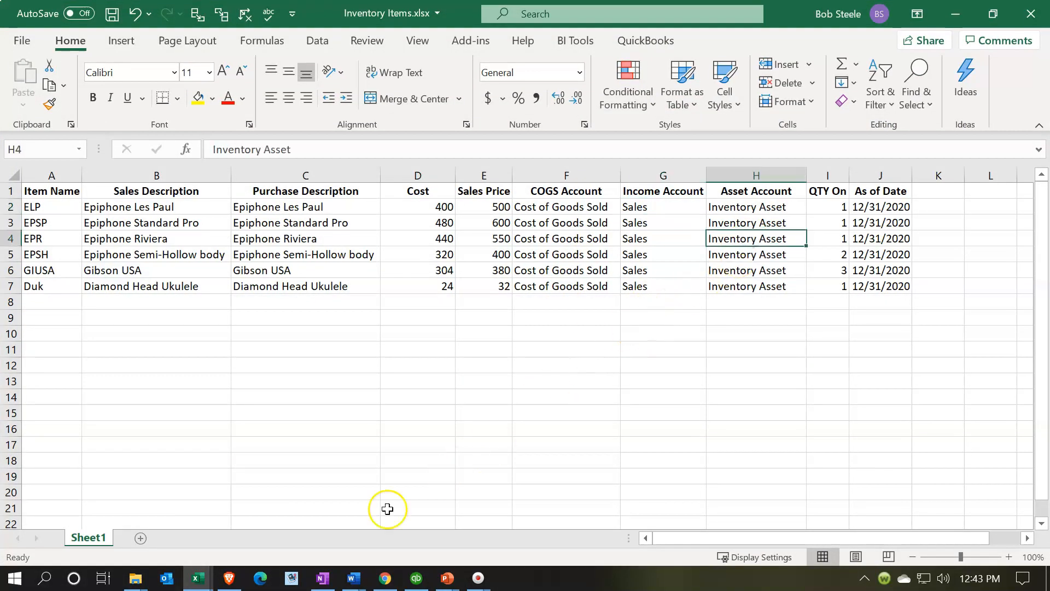
click(201, 579)
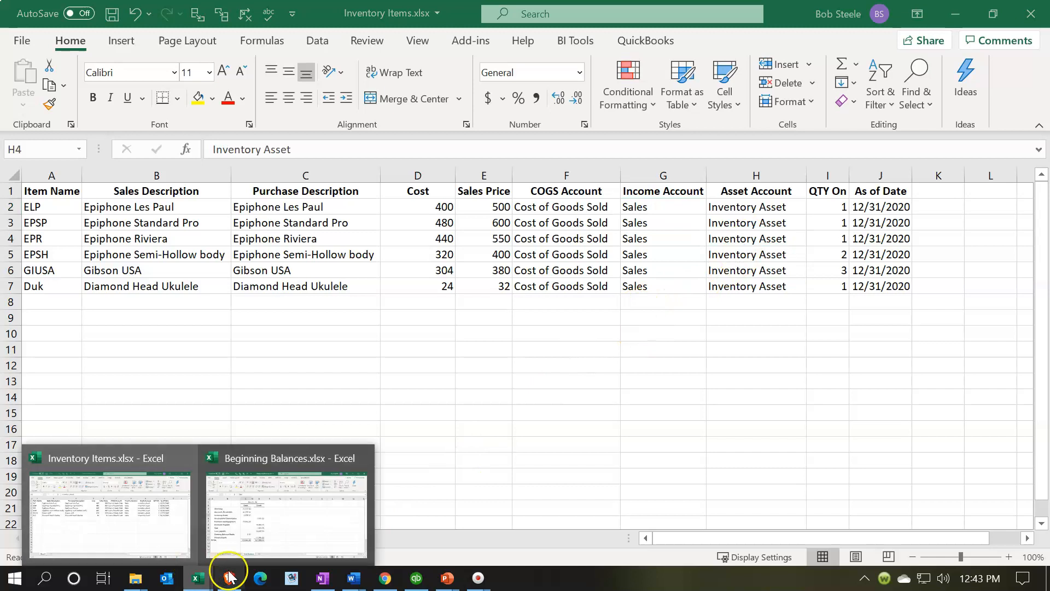
click(416, 578)
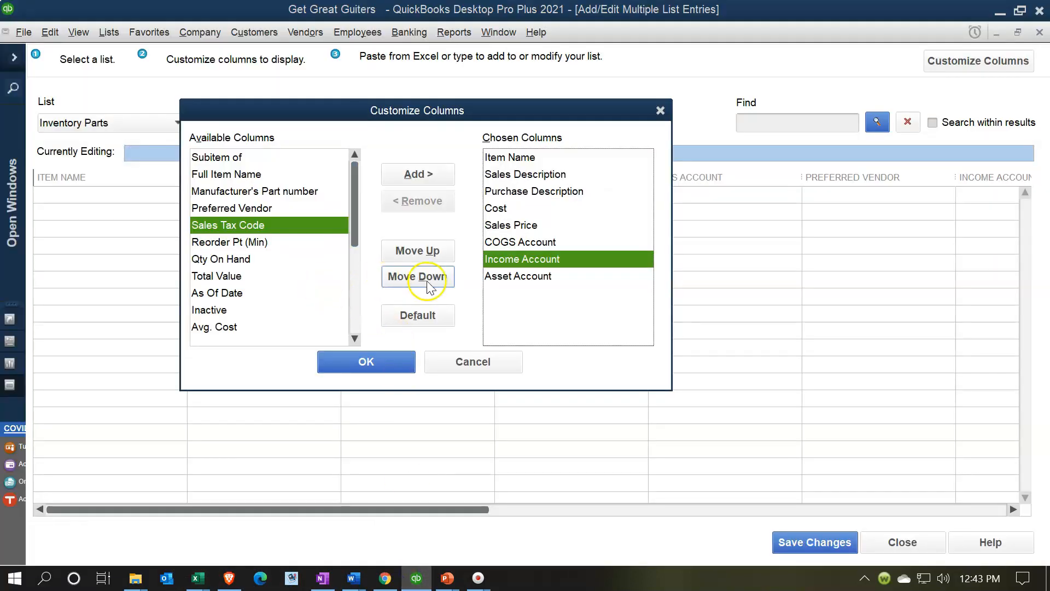
click(500, 277)
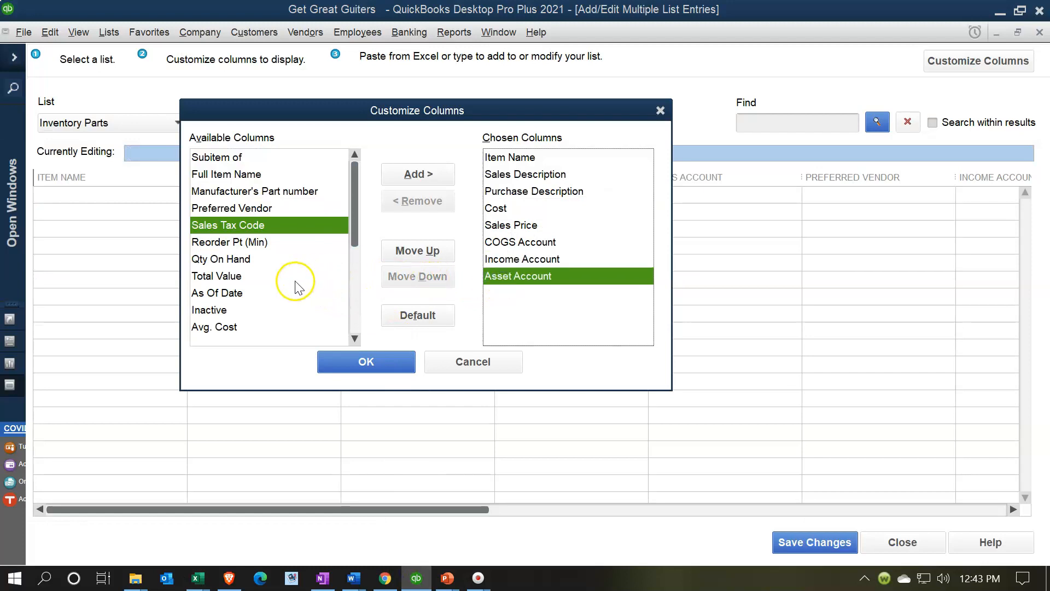
- Add Qty On Hand and As Of Date to the chosen columns, in that order after Asset Account
click(251, 262)
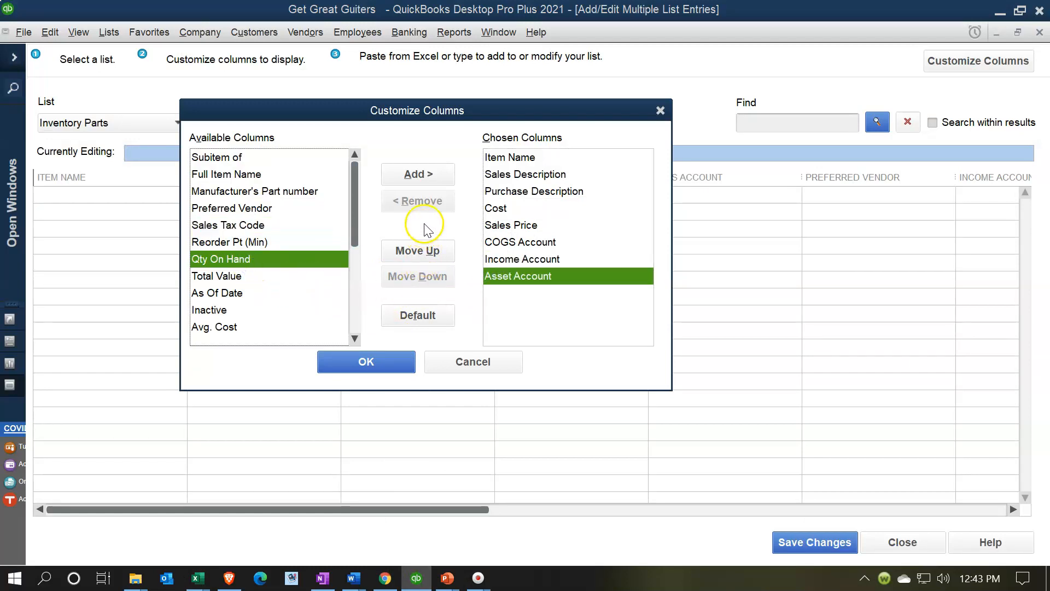
click(418, 174)
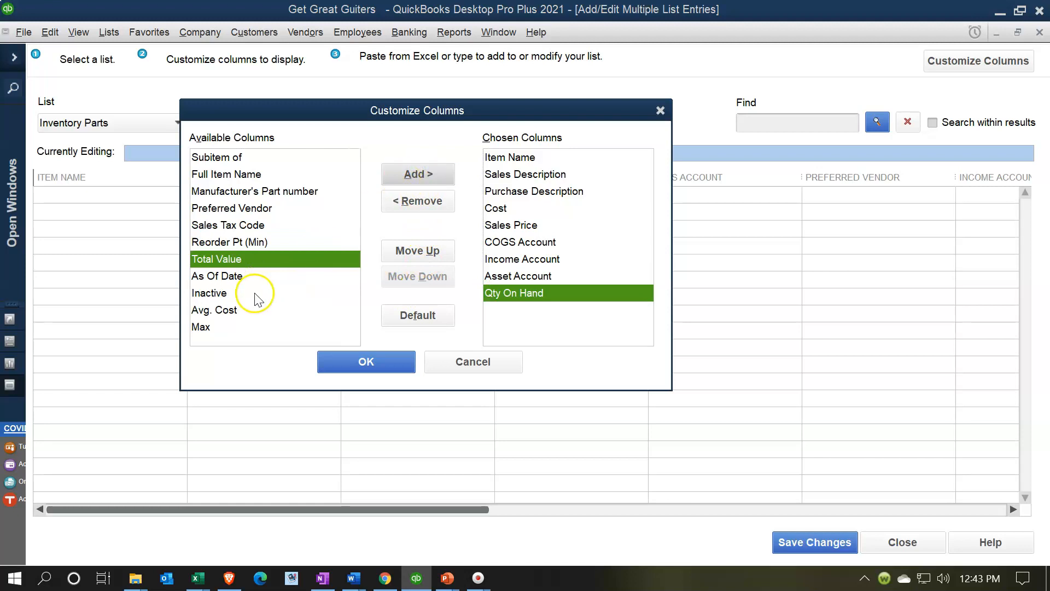
click(238, 275)
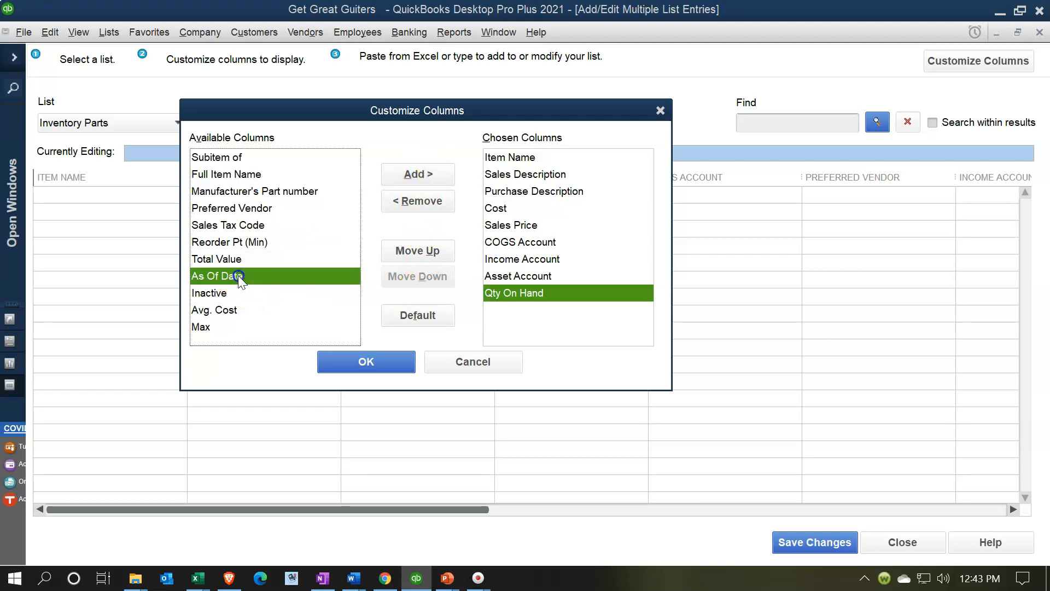
click(403, 183)
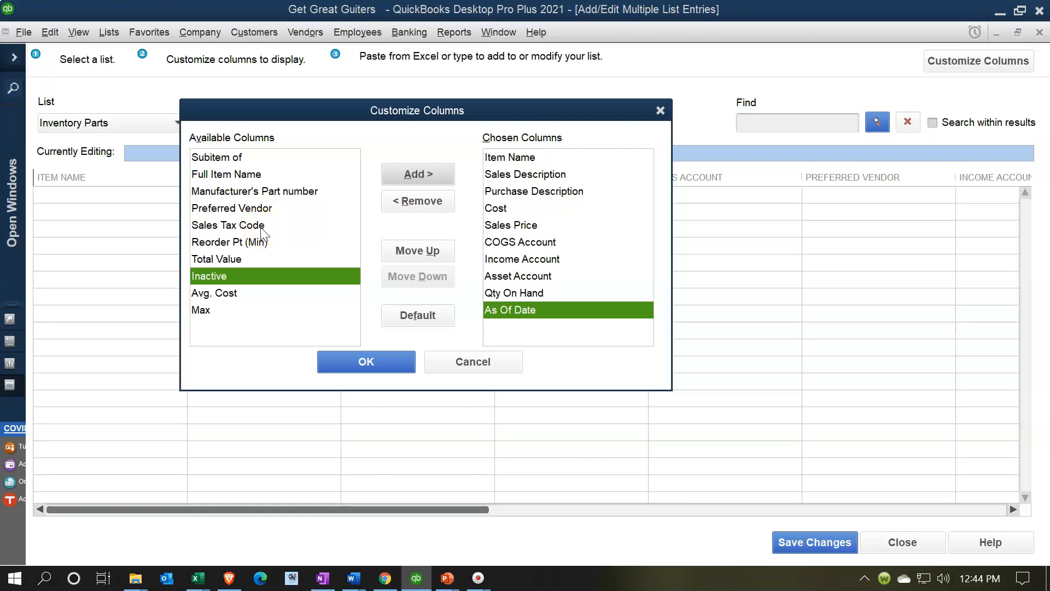
- Check the chosen column order against the headings in Inventory Items.xlsx, and apply the column layout in QuickBooks
mouse_move(198, 577)
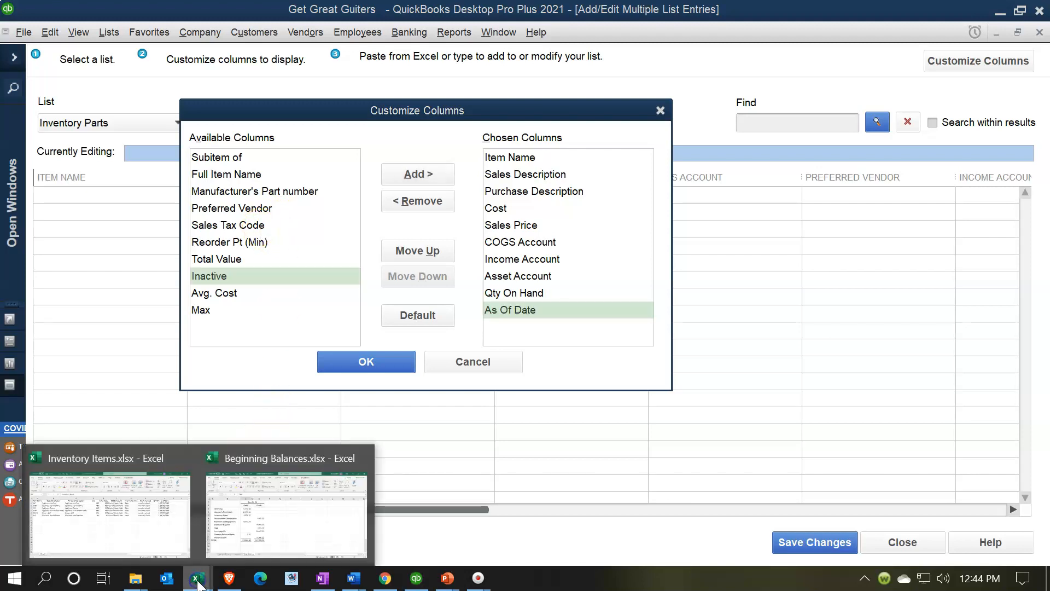
click(152, 533)
click(431, 298)
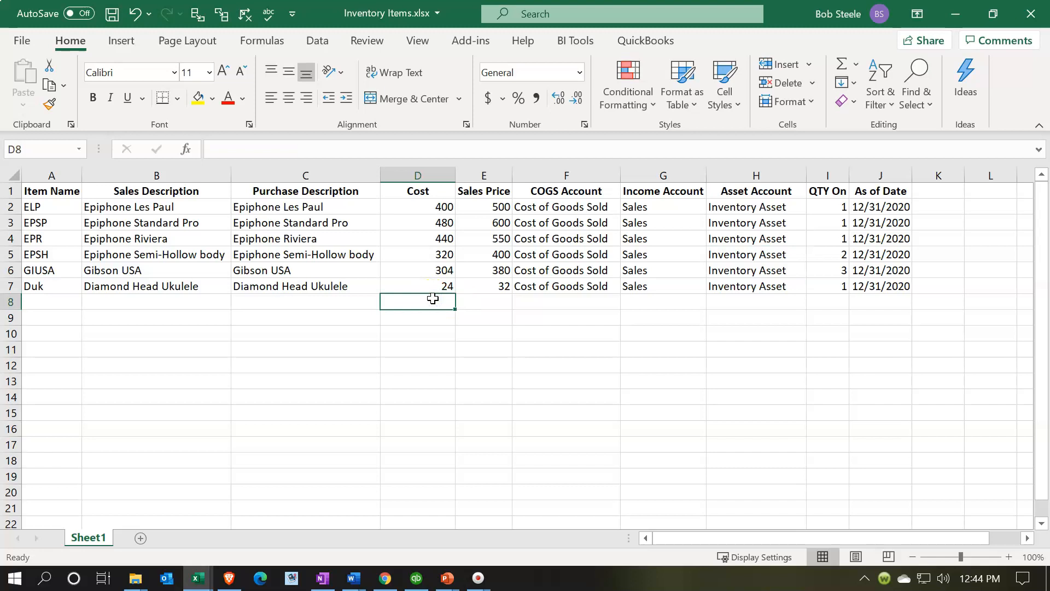
click(972, 17)
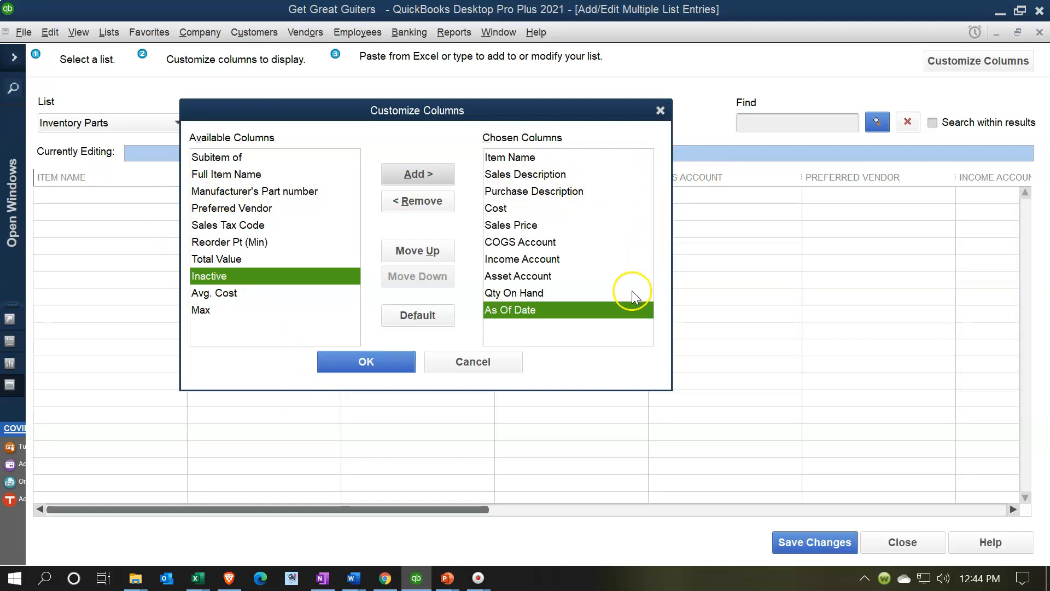
click(394, 363)
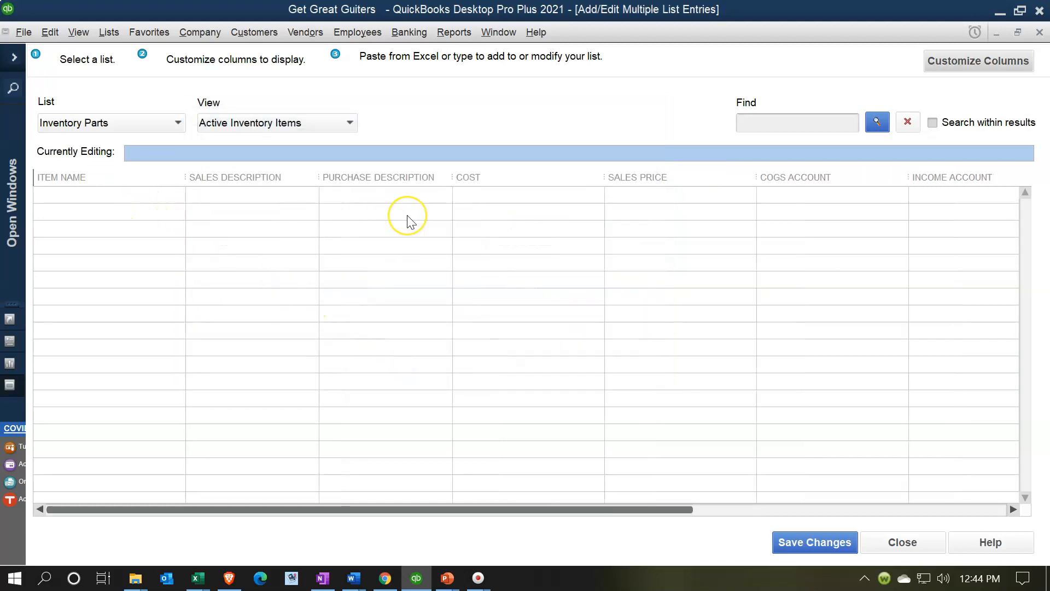
- Switch to Inventory Items.xlsx in Excel and move its window to the other monitor, leaving the QuickBooks entry grid uncovered
mouse_move(198, 578)
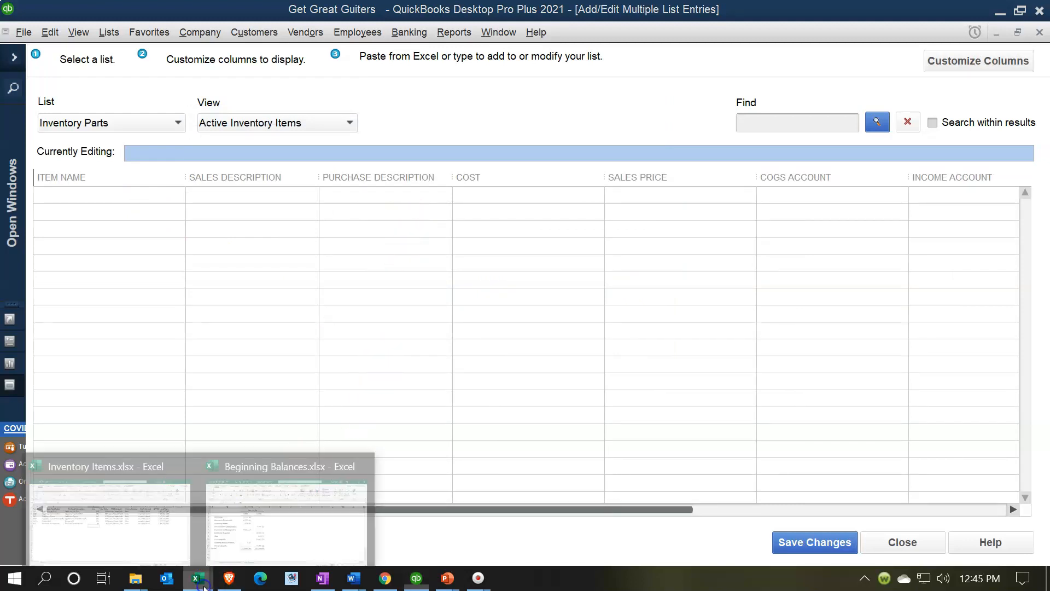
click(176, 557)
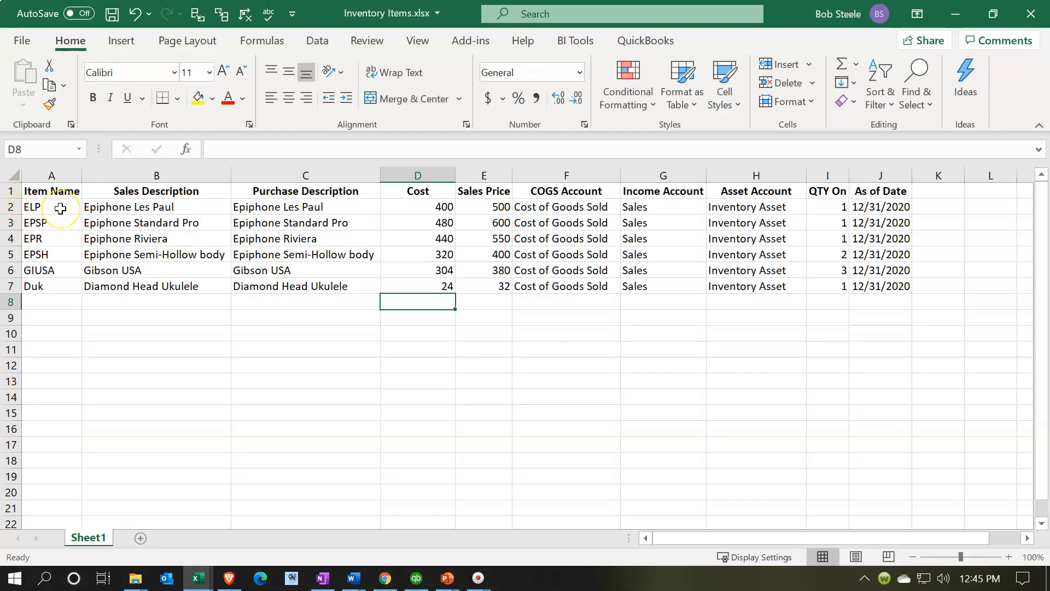
click(328, 18)
drag(328, 18, 1004, 63)
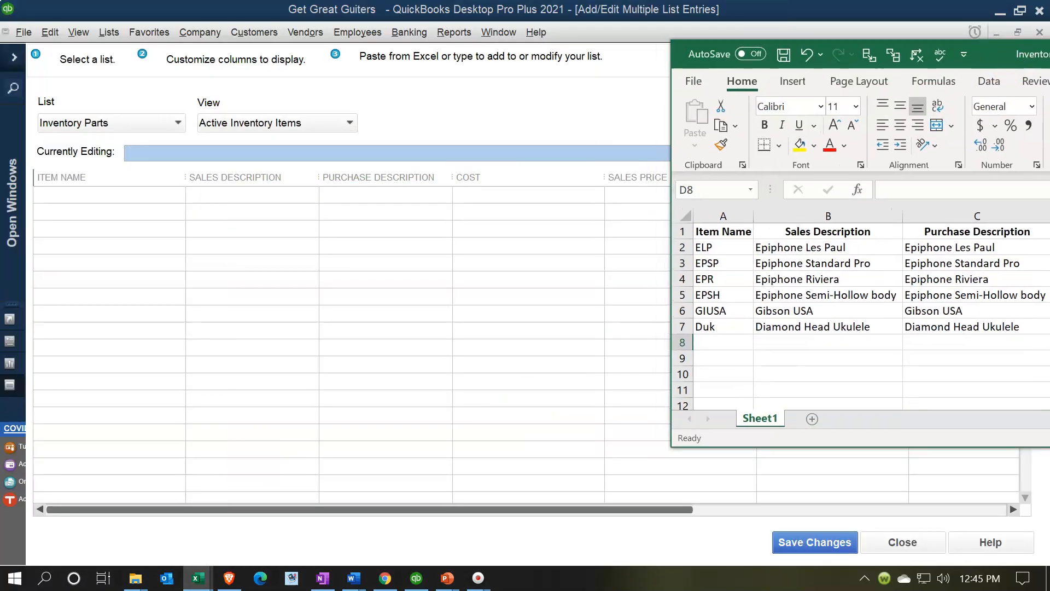
key(super+Up)
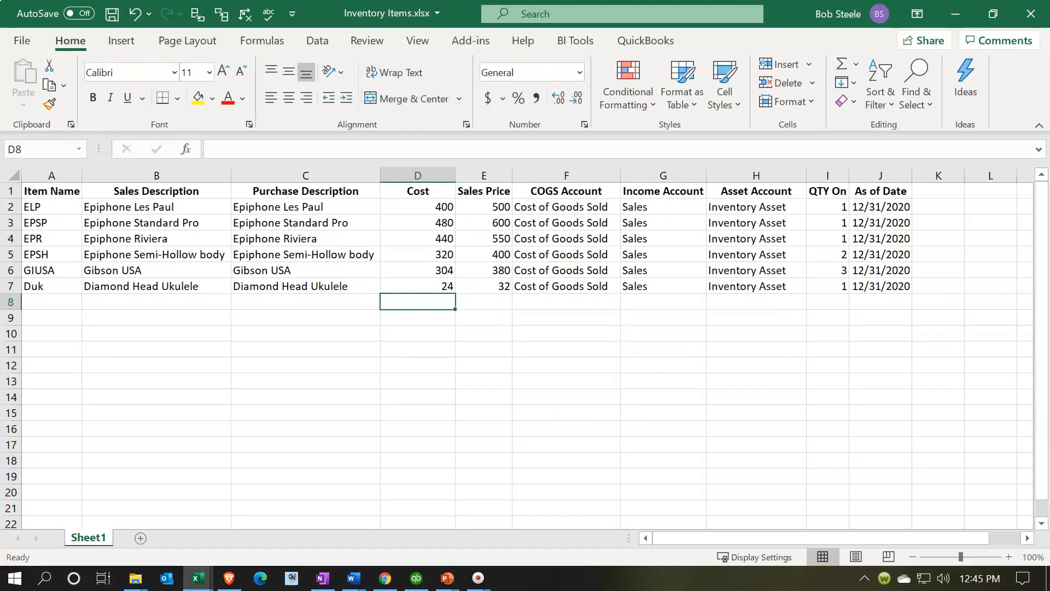
double_click(333, 12)
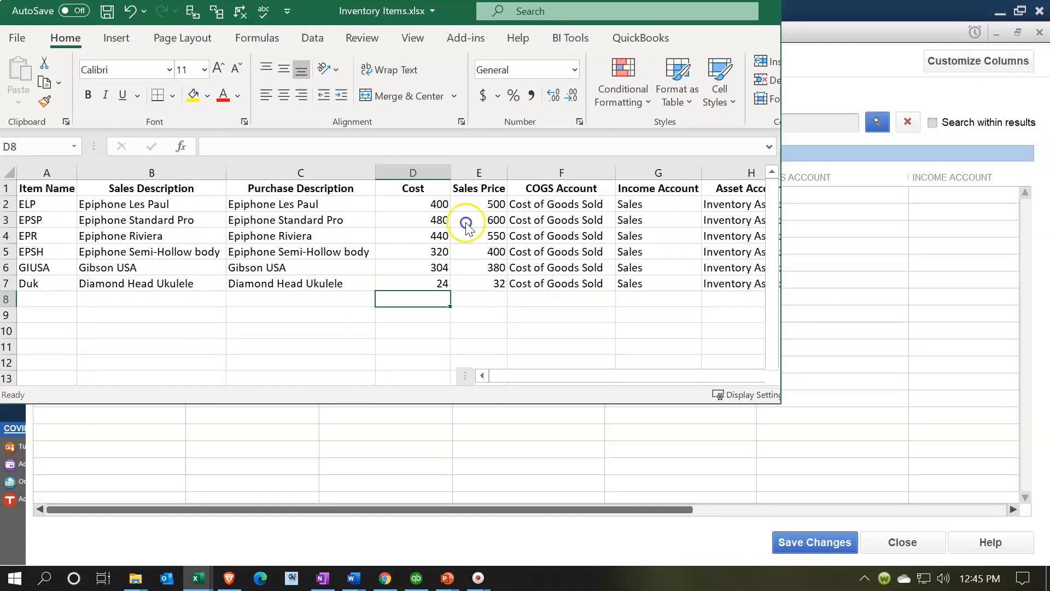
key(super+shift+Right)
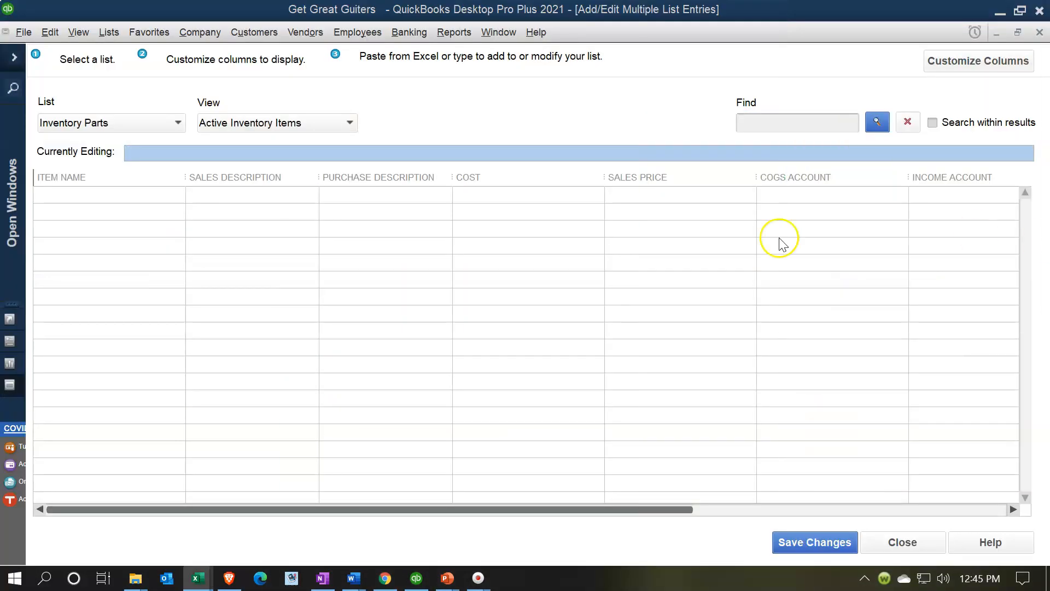
- Start the first inventory part row in QuickBooks and narrow the Item Name and Sales Description columns slightly
click(100, 200)
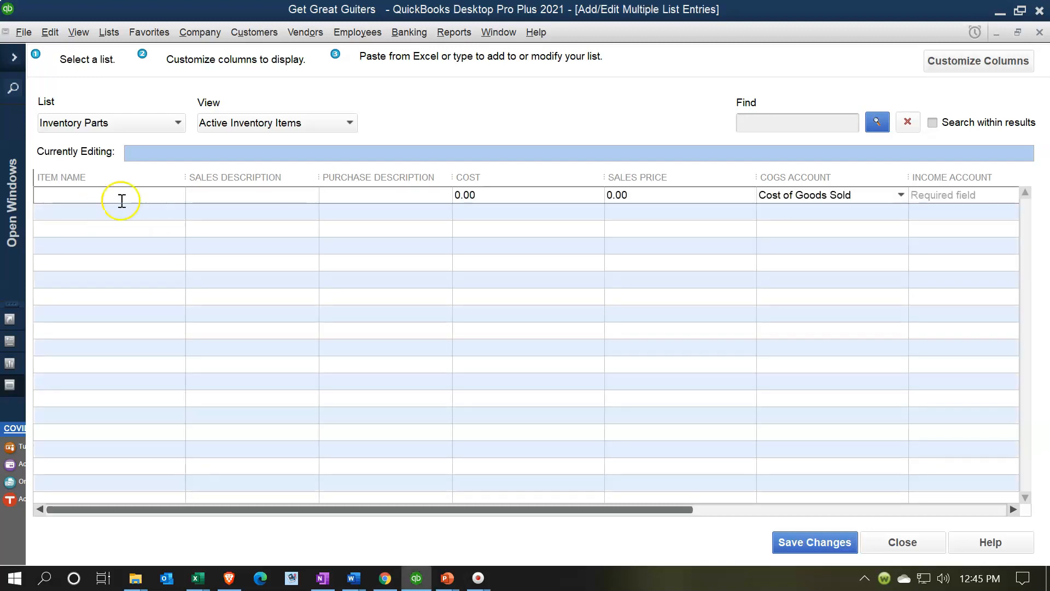
drag(185, 177, 162, 176)
drag(293, 174, 297, 176)
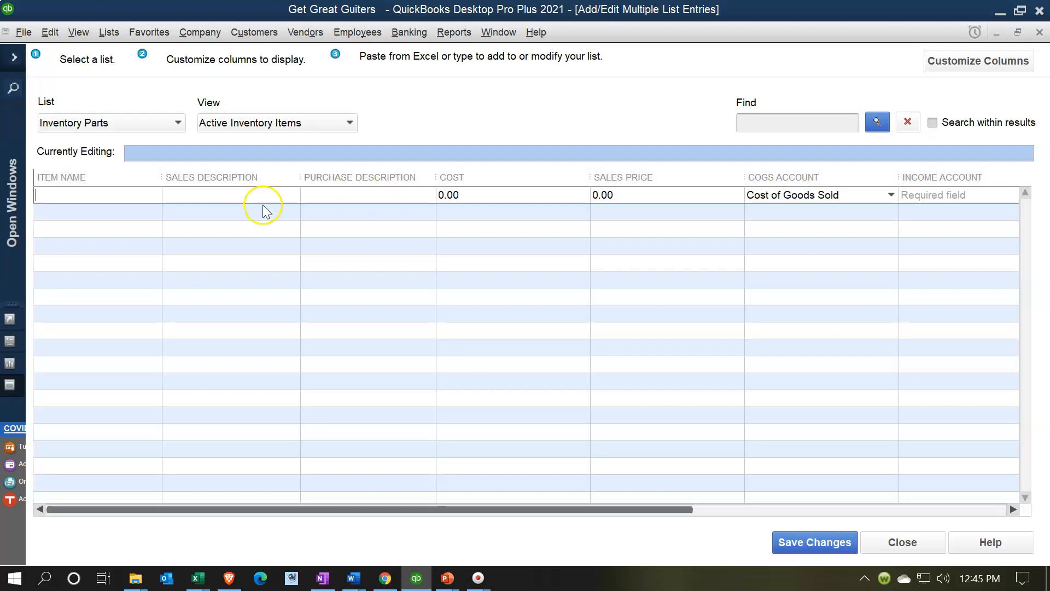
- Enter ELP as the first row's item name and Epiphone Les Paul as its sales description
click(128, 194)
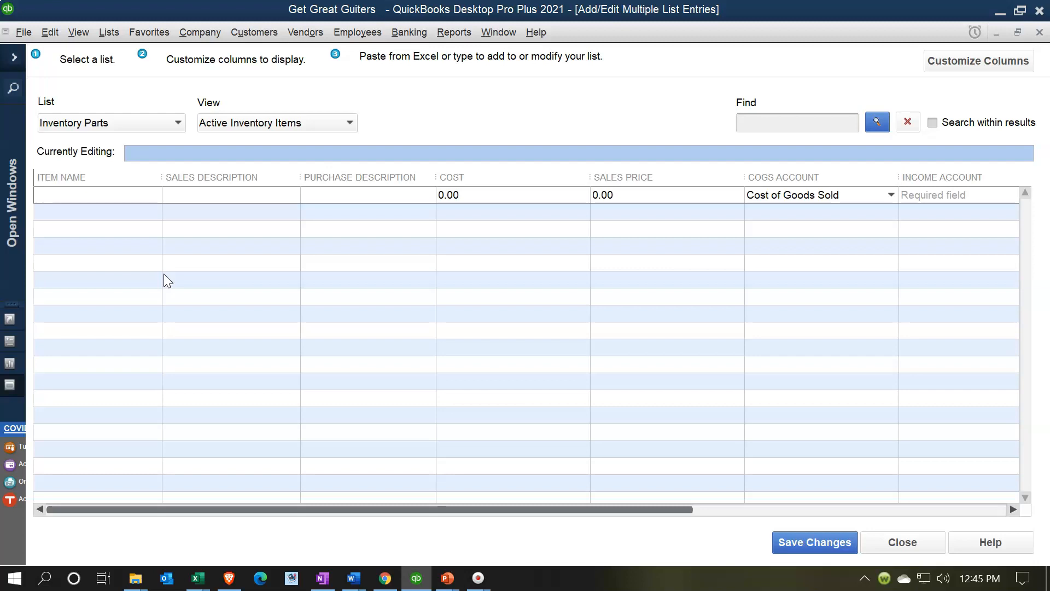
text(ELP)
key(Tab)
text(Epiphone)
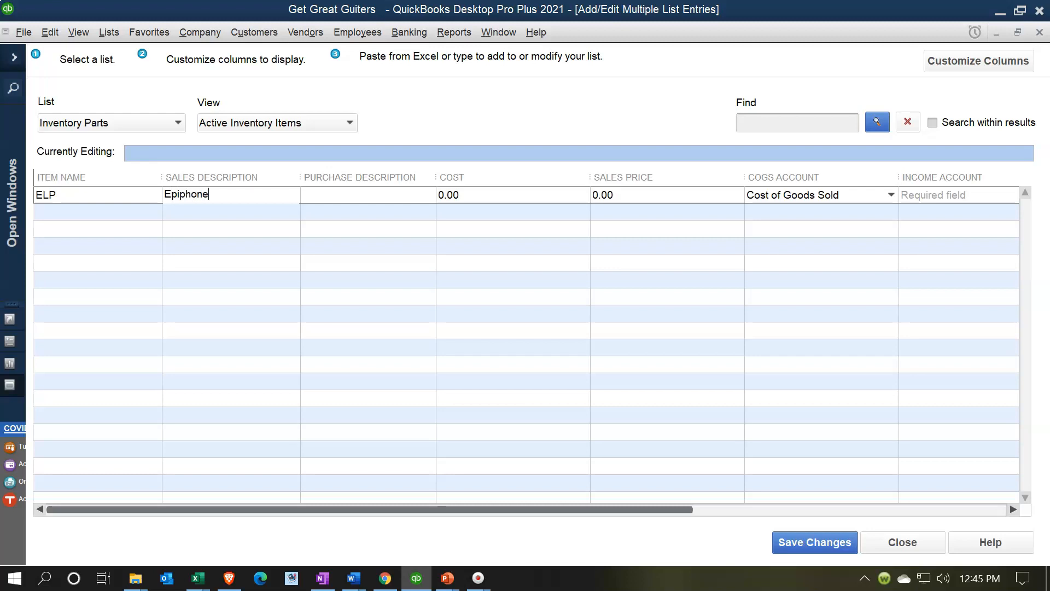
text( Les Paul)
key(Tab)
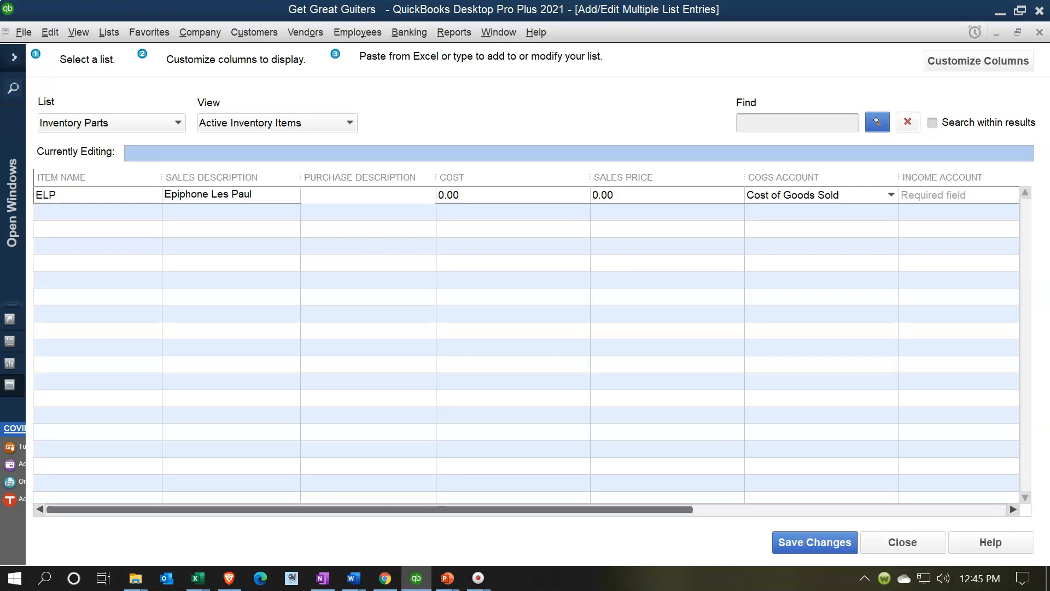
- Copy the ELP item's sales description into its purchase description
click(253, 197)
key(ctrl+c)
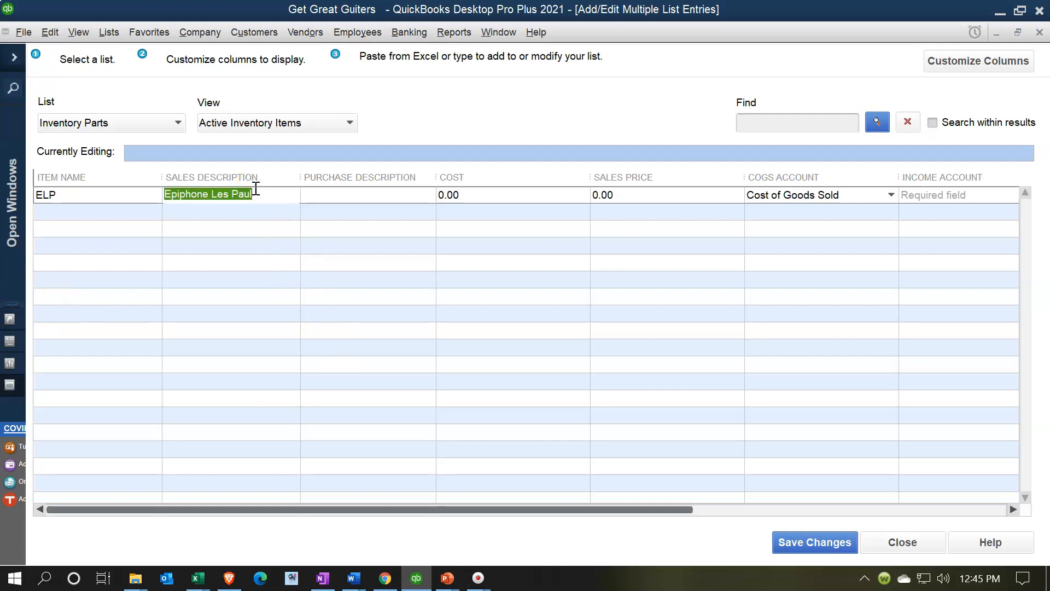
click(323, 193)
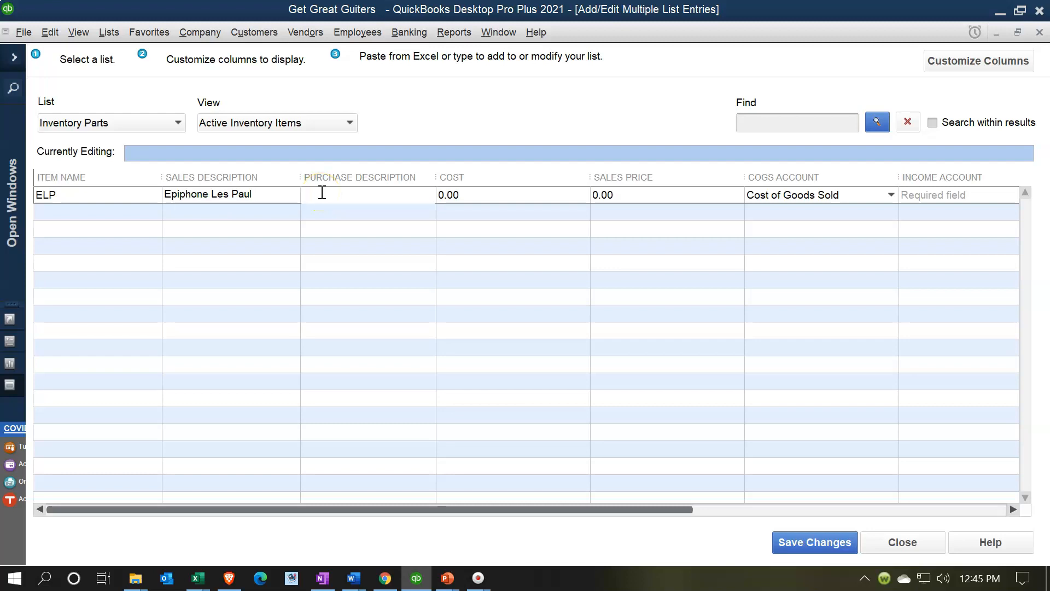
key(ctrl+v)
key(Tab)
- Set the ELP item's cost to 400 and its sales price to 500
text(400)
key(Tab)
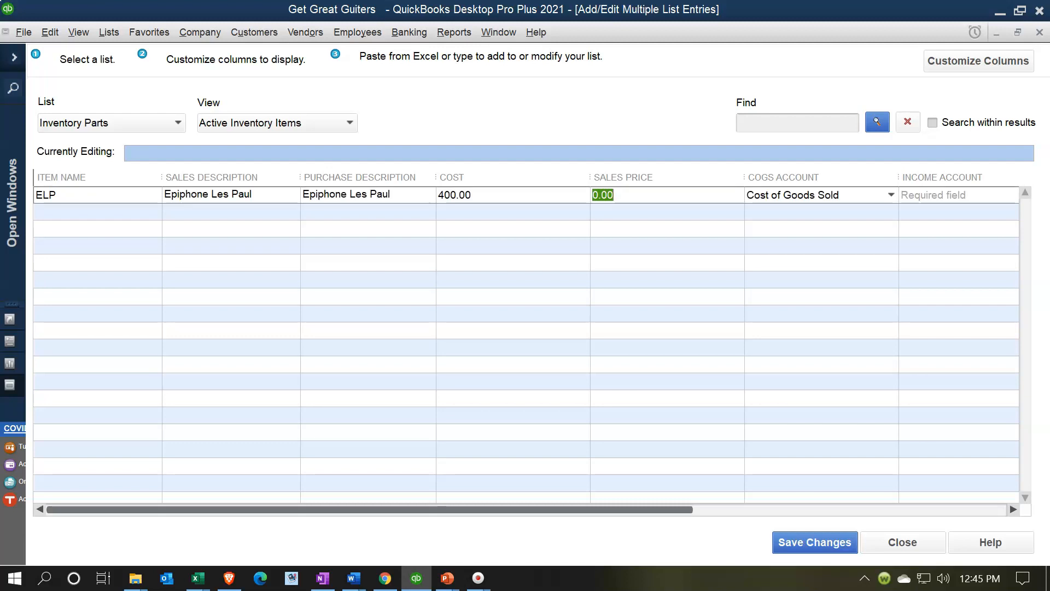
text(500)
key(Tab)
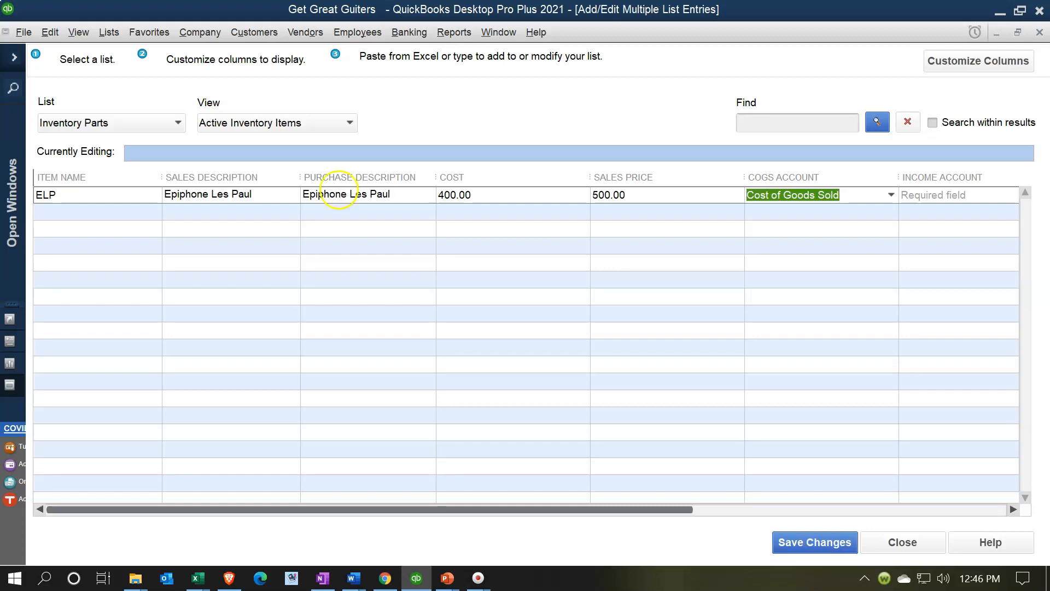
- Keep Cost of Goods Sold as the ELP item's COGS account and choose Sales as its income account
click(891, 195)
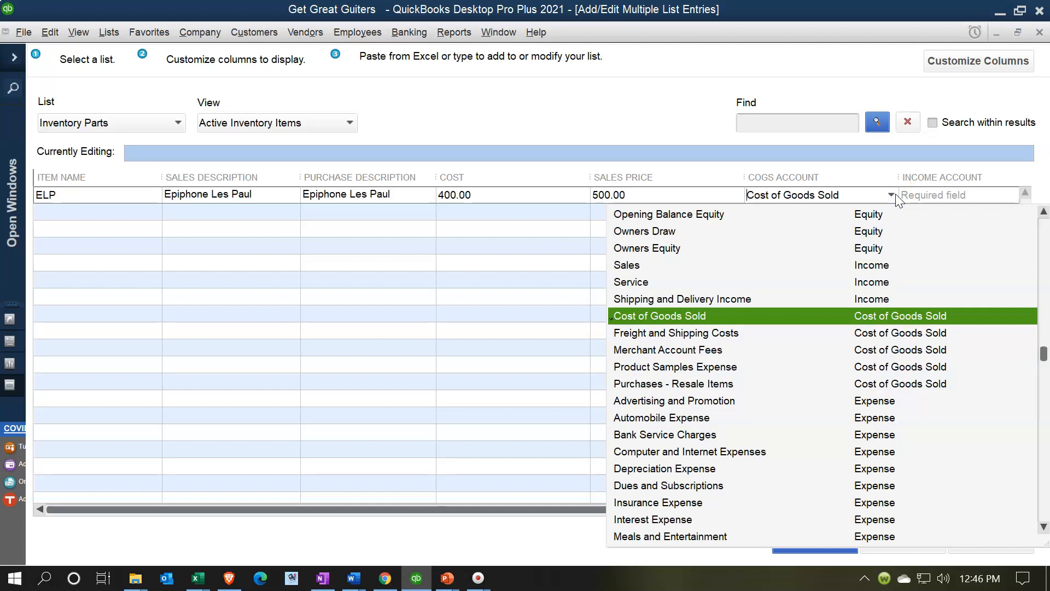
click(895, 195)
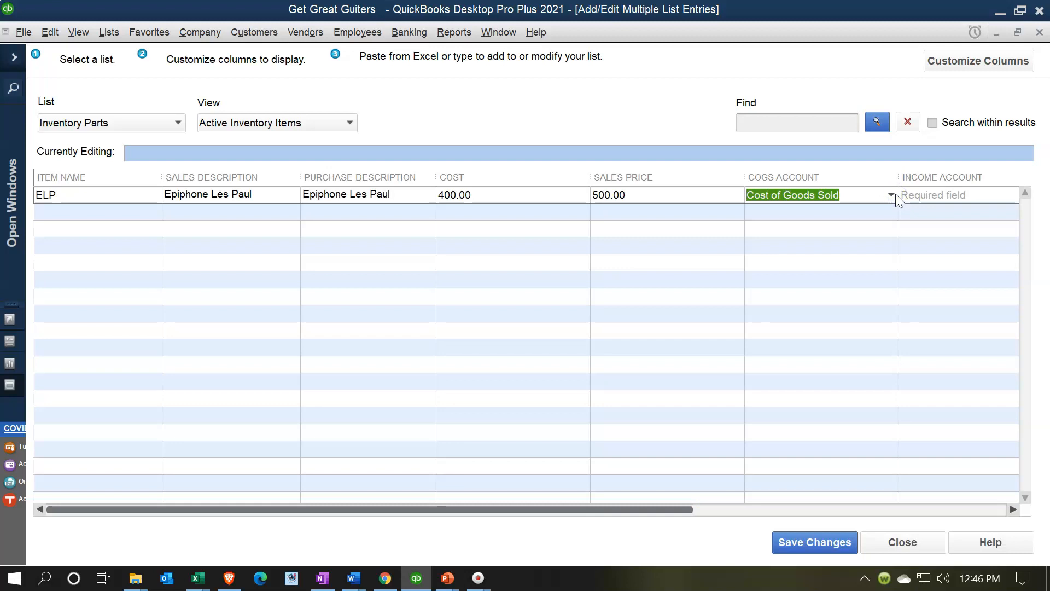
key(Tab)
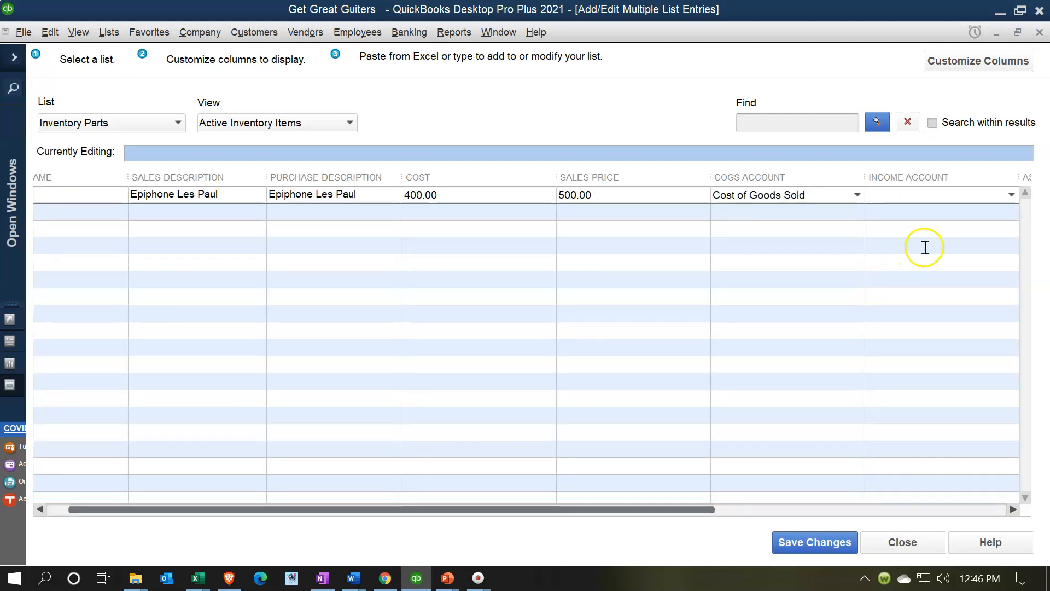
click(1011, 195)
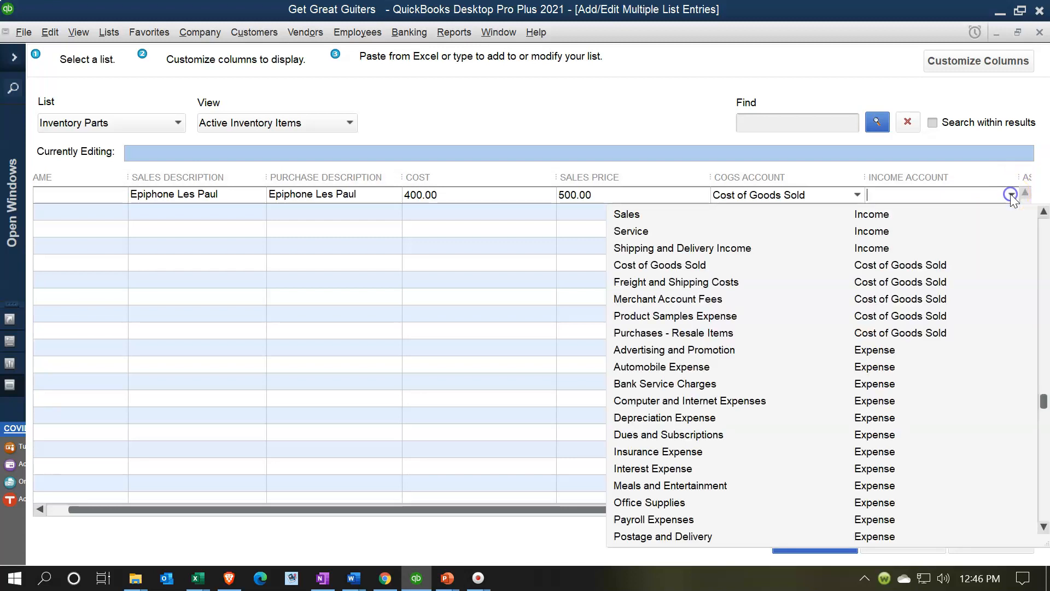
scroll(941, 295, up, 1)
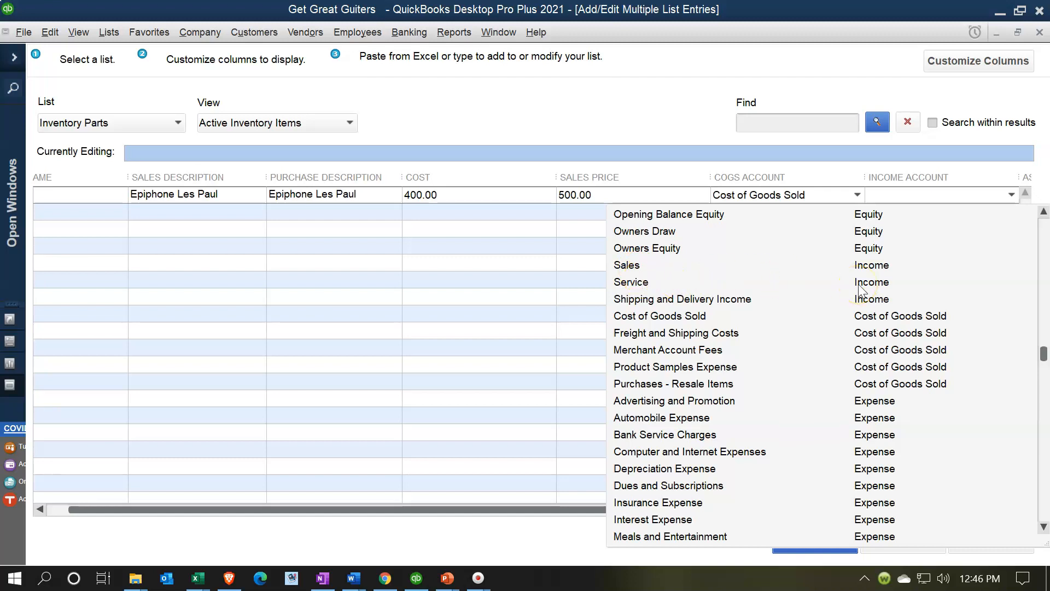
click(650, 267)
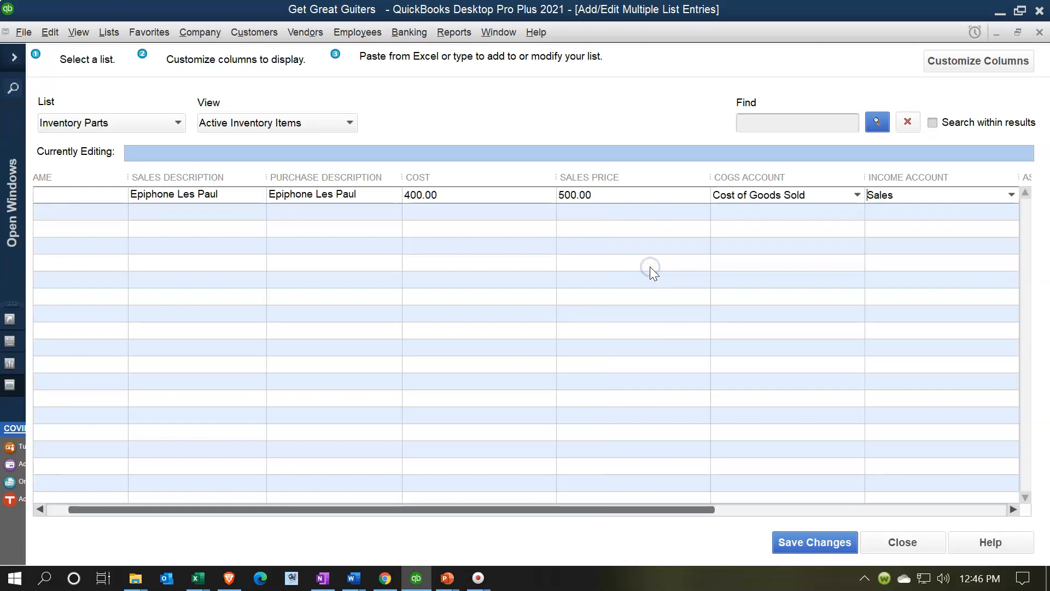
key(Tab)
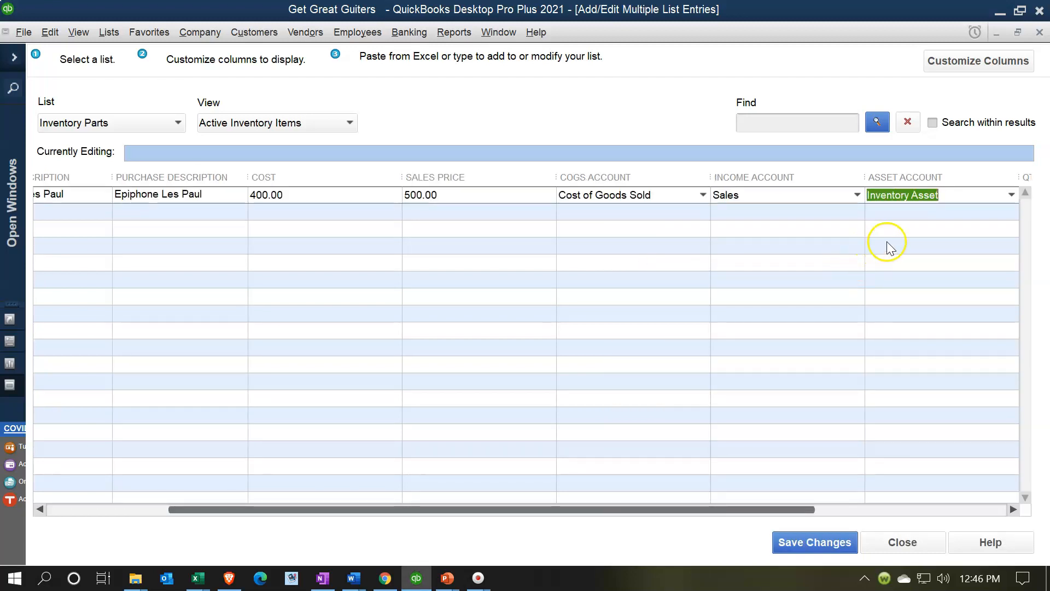
- Keep Inventory Asset as the ELP item's asset account
click(1009, 198)
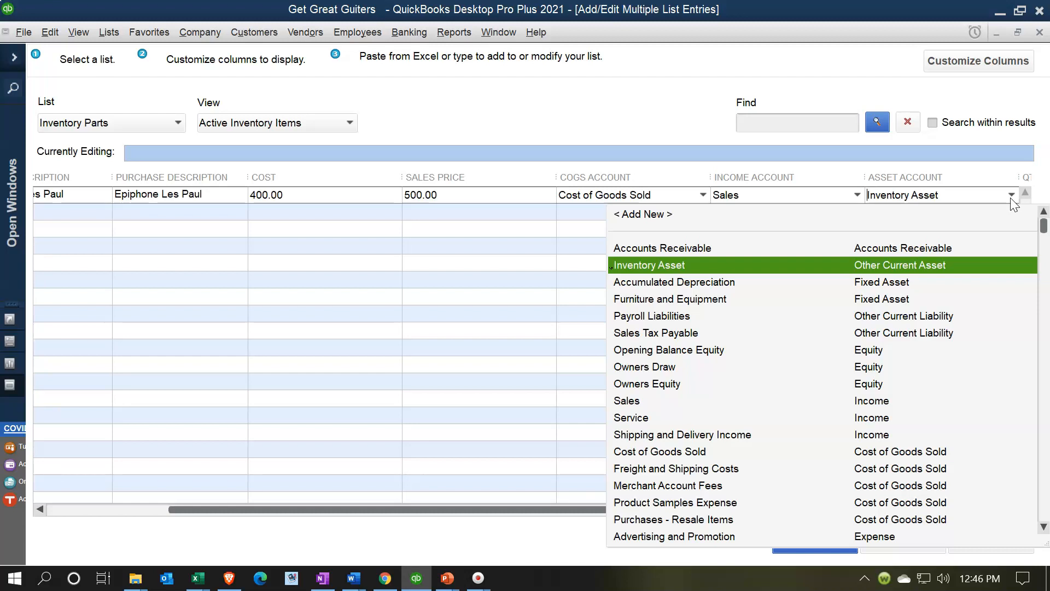
click(1009, 198)
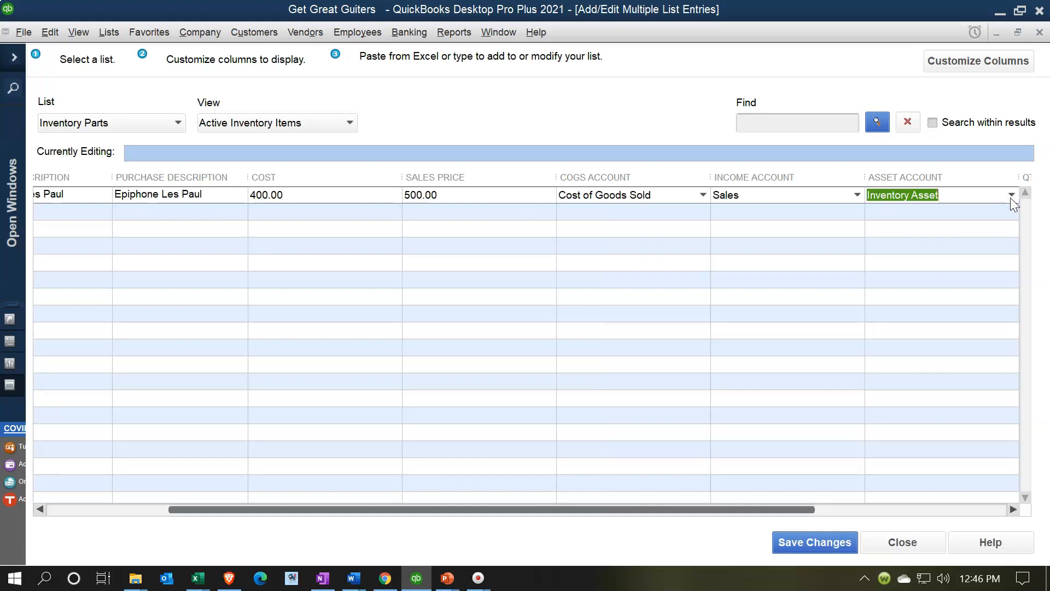
key(Tab)
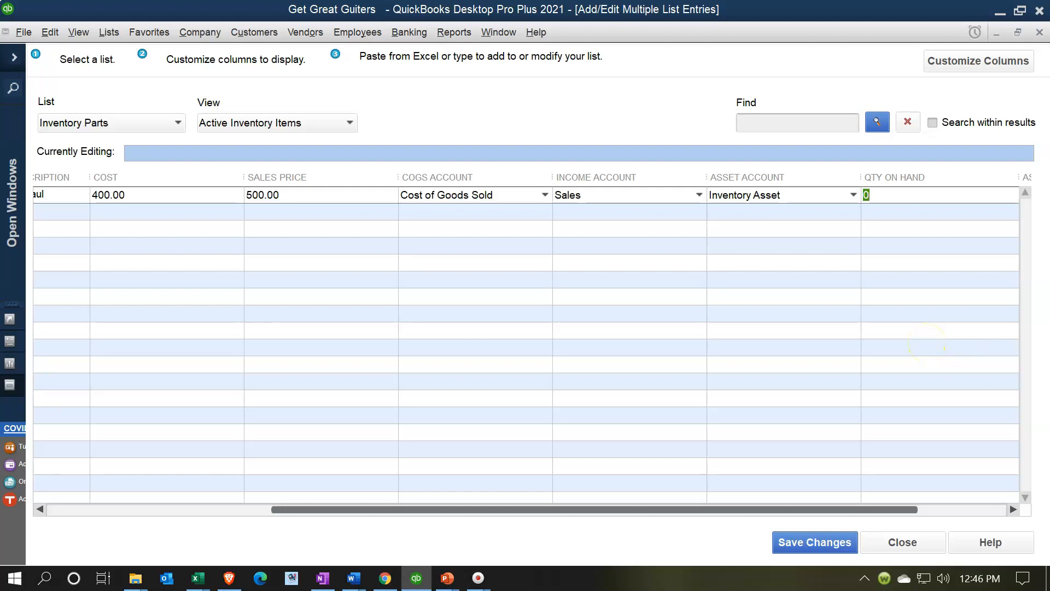
- Set the ELP item's quantity on hand to 1 and its as-of date to 12/31/2020
key(alt+Tab)
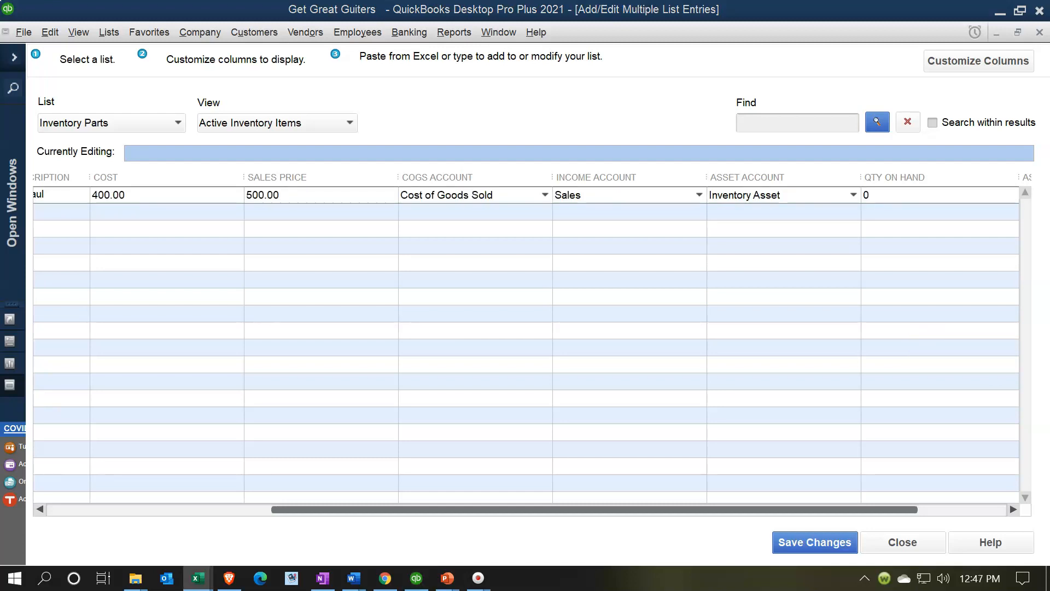
click(745, 200)
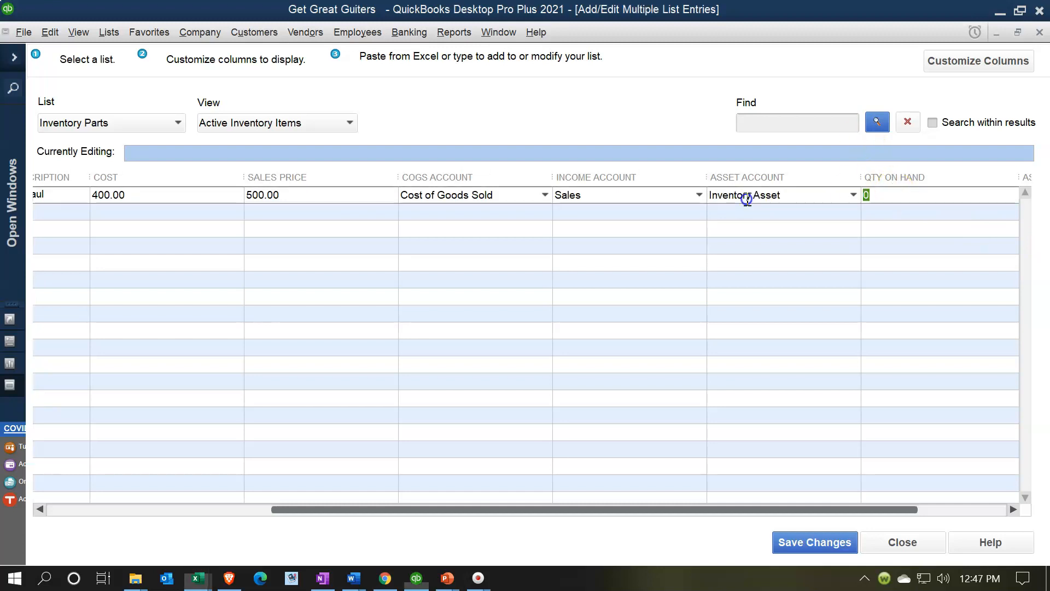
text(1)
key(Tab)
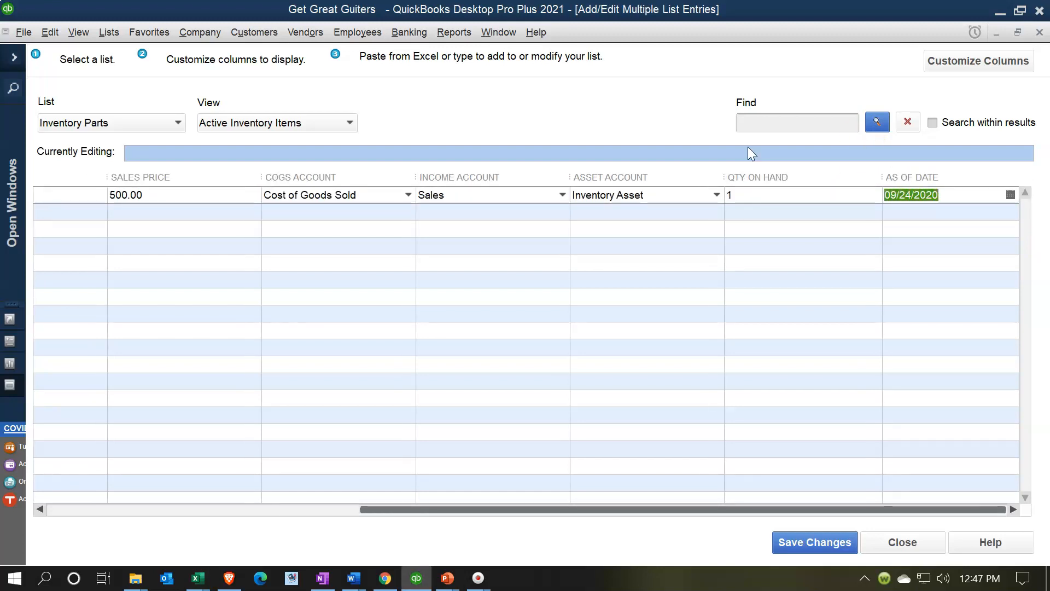
text(123120)
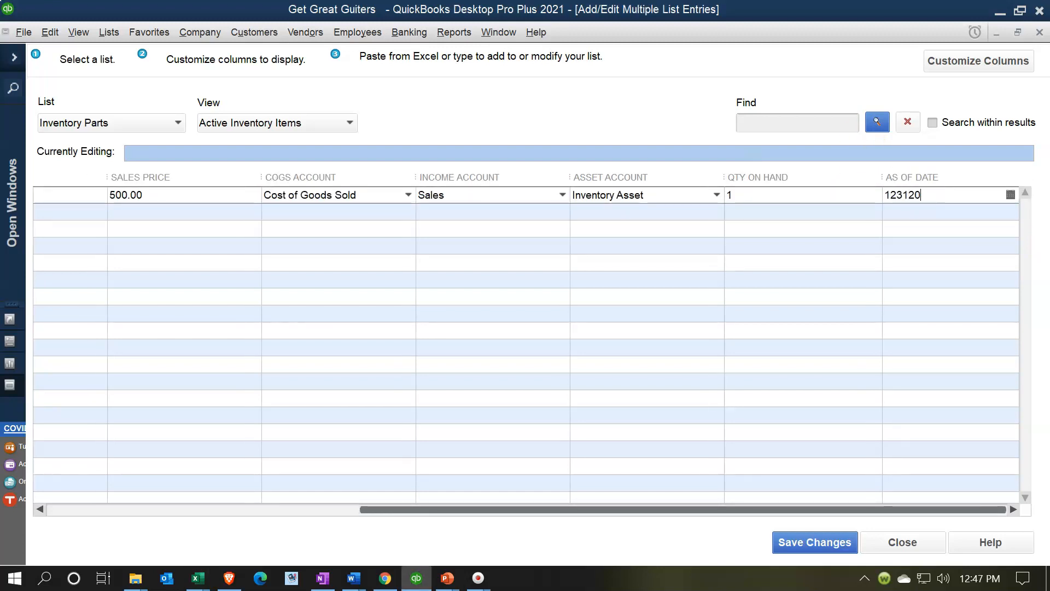
click(904, 217)
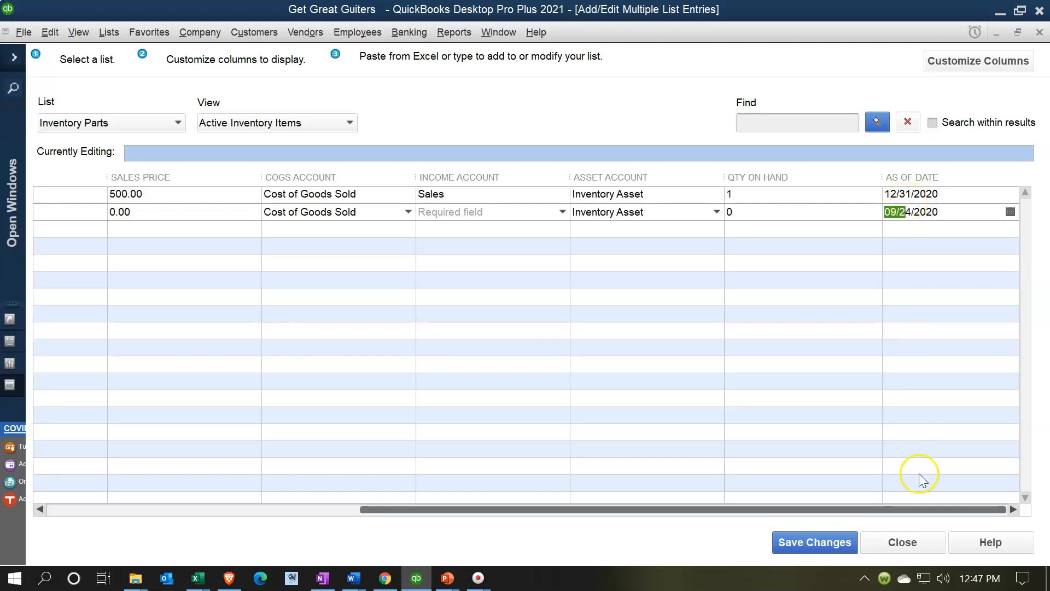
- Enter EPSP as the second row's item name and Ephiphone Standard Pro as its sales description
click(845, 510)
drag(845, 509, 361, 509)
click(75, 207)
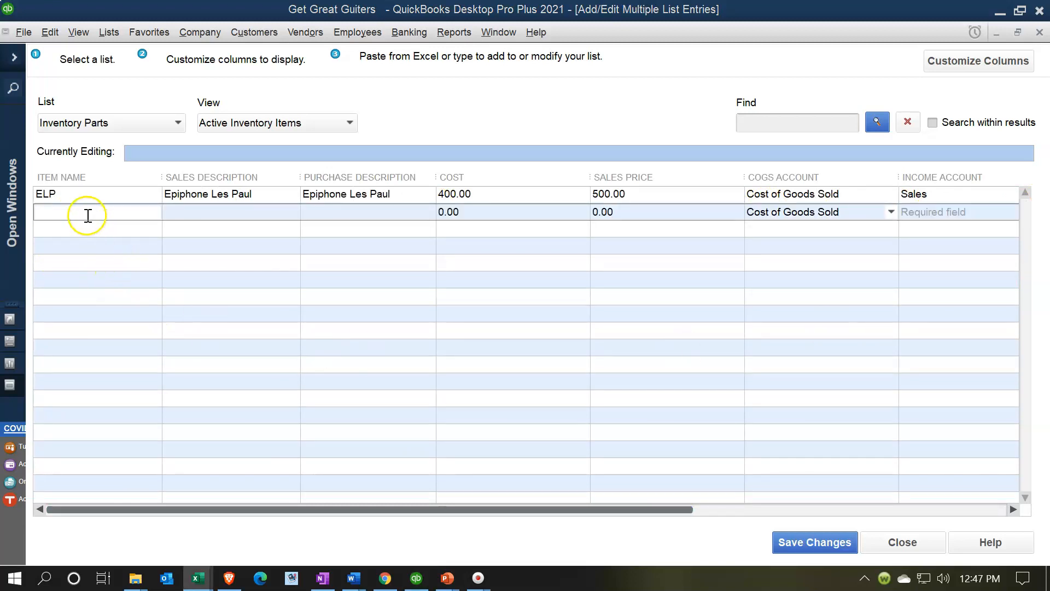
click(139, 234)
text(EPSP)
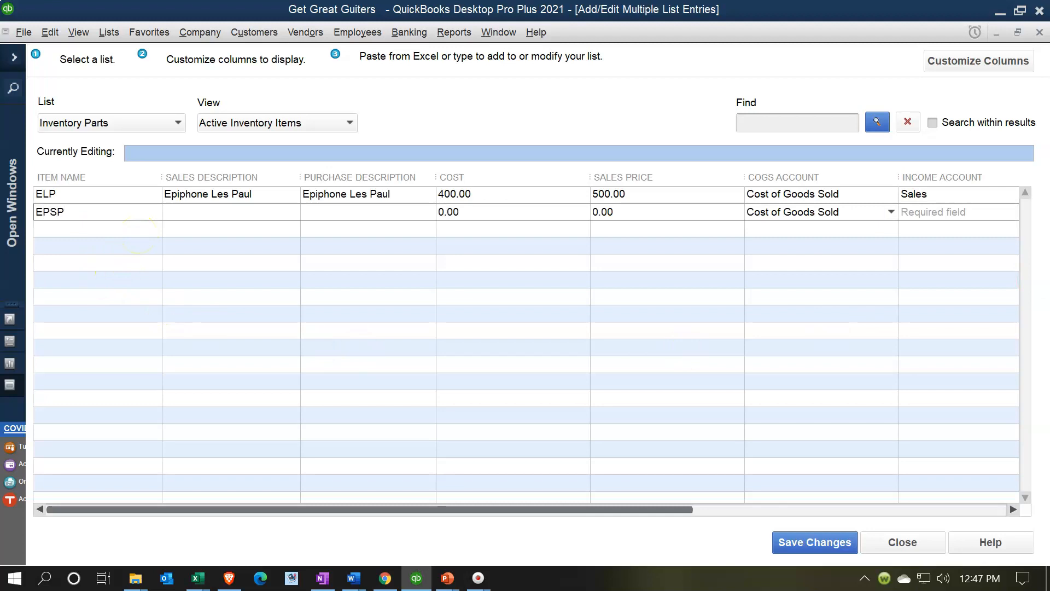
key(Tab)
text(Ephiphone Standard Pro)
key(Tab)
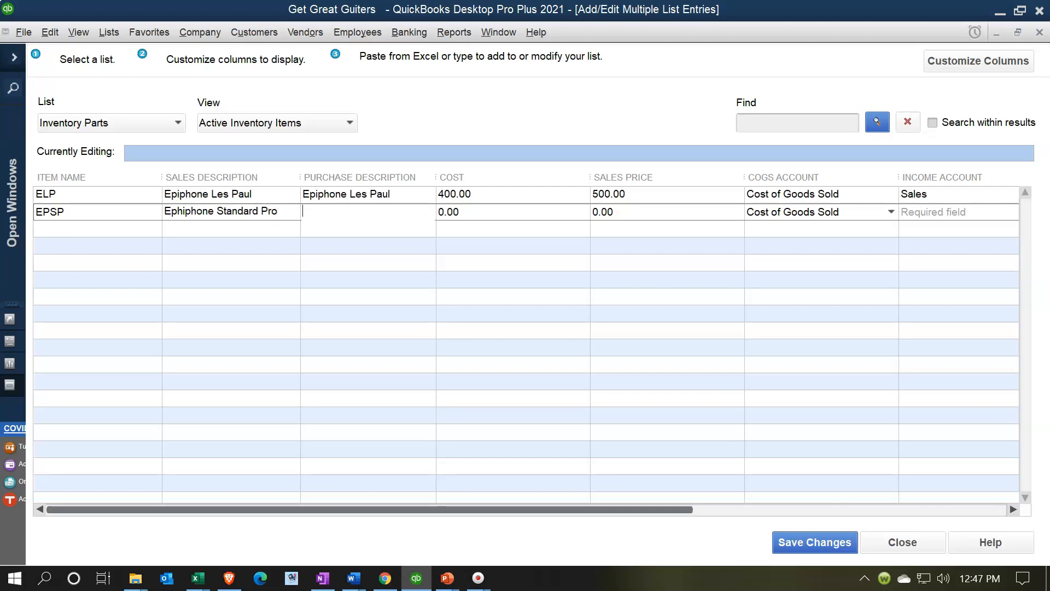
- Copy the EPSP item's sales description into its purchase description
mouse_move(282, 211)
mouse_down()
mouse_move(226, 208)
mouse_move(301, 219)
mouse_up()
key(ctrl+c)
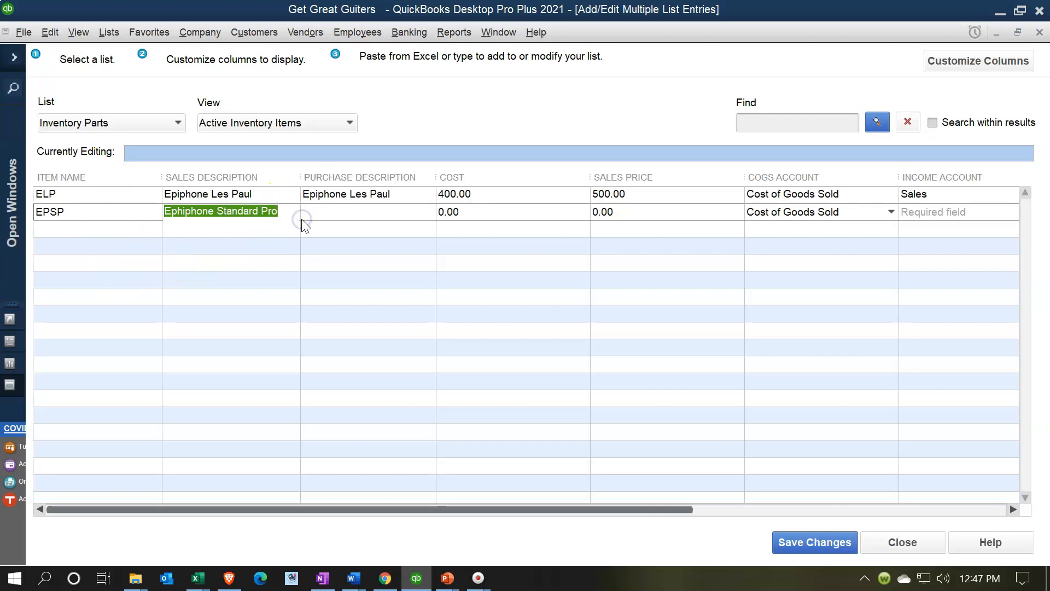
click(335, 213)
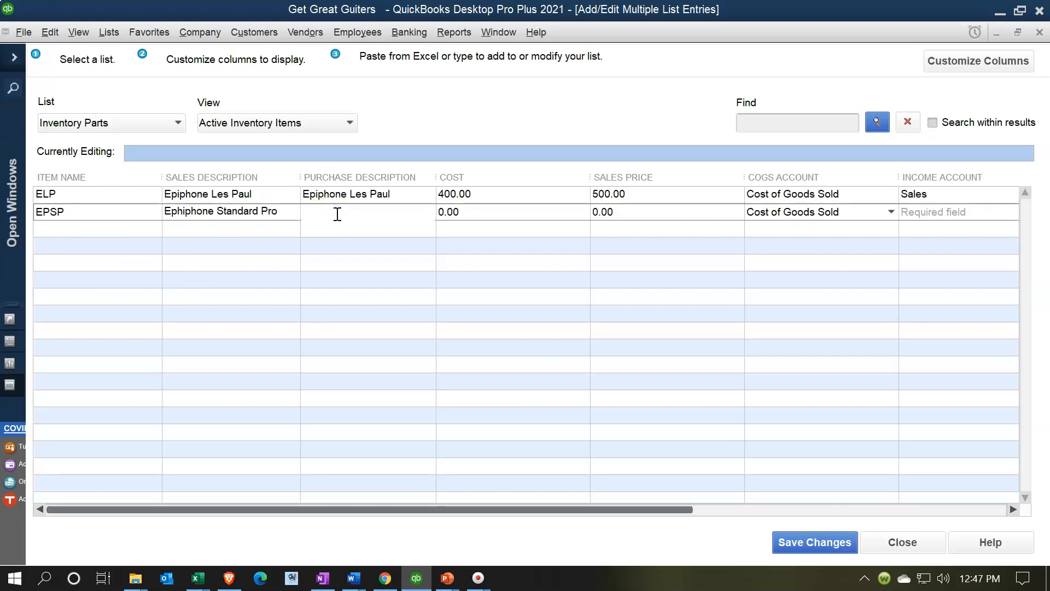
key(ctrl+v)
key(Tab)
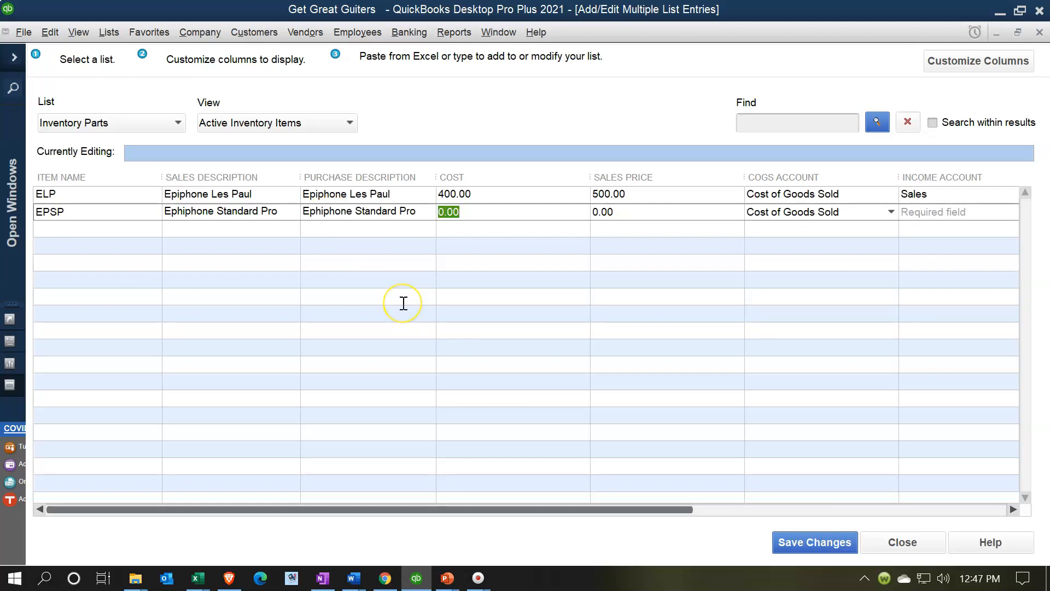
- Set the EPSP item's cost to 480 and its sales price to 600
text(480)
key(Tab)
text(600)
key(Tab)
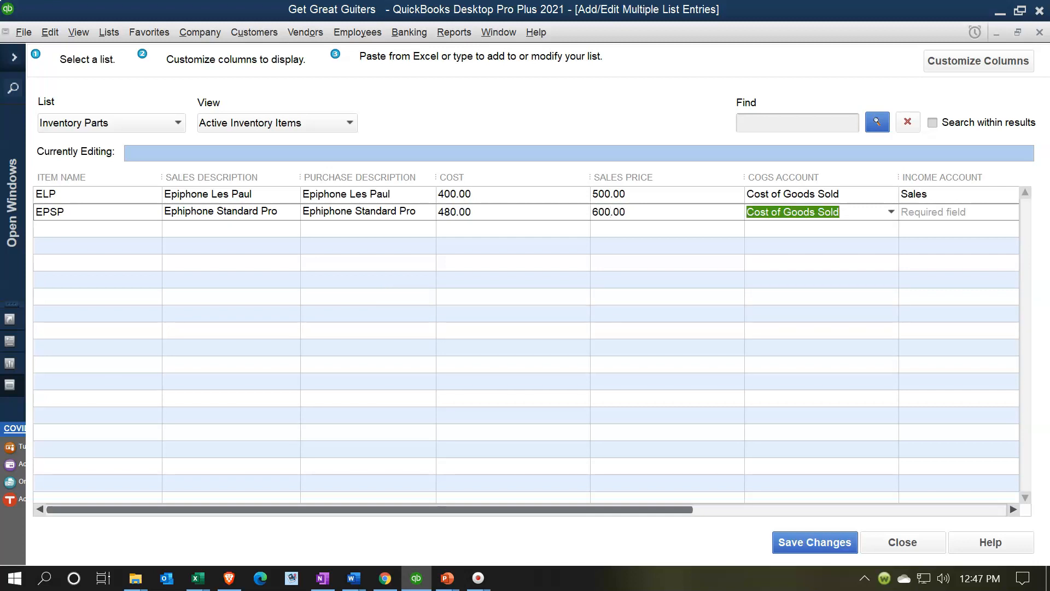
- Choose Sales as the EPSP item's income account, keeping Cost of Goods Sold and Inventory Asset for its other accounts
key(Tab)
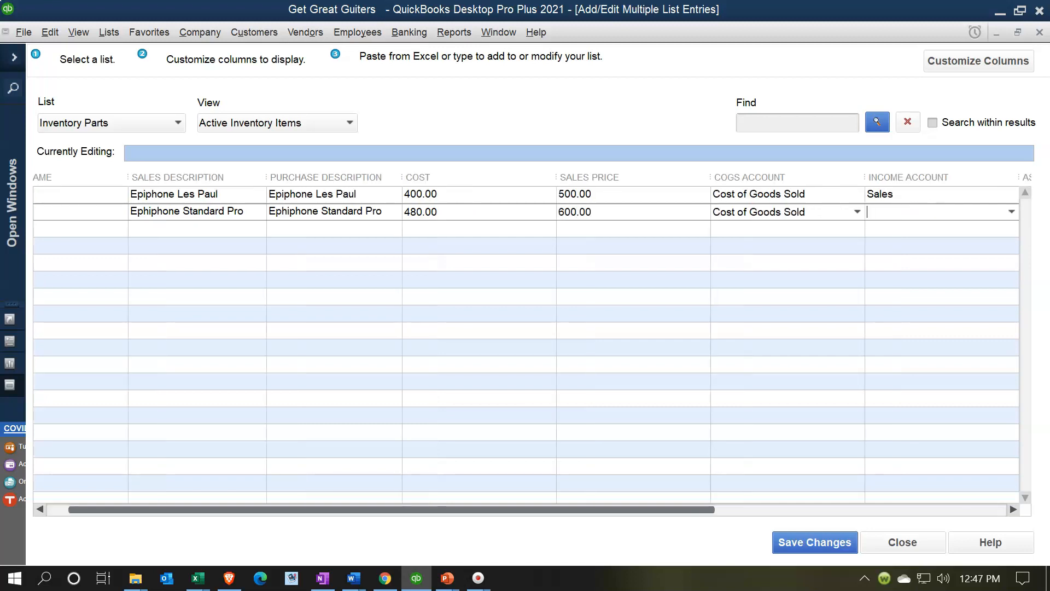
text(Sales)
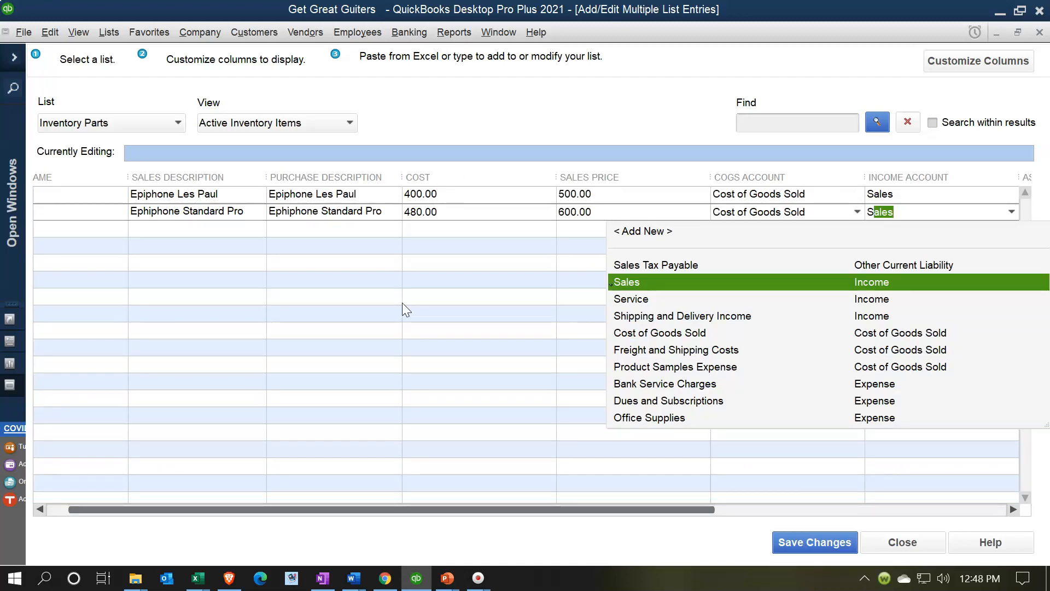
key(Tab)
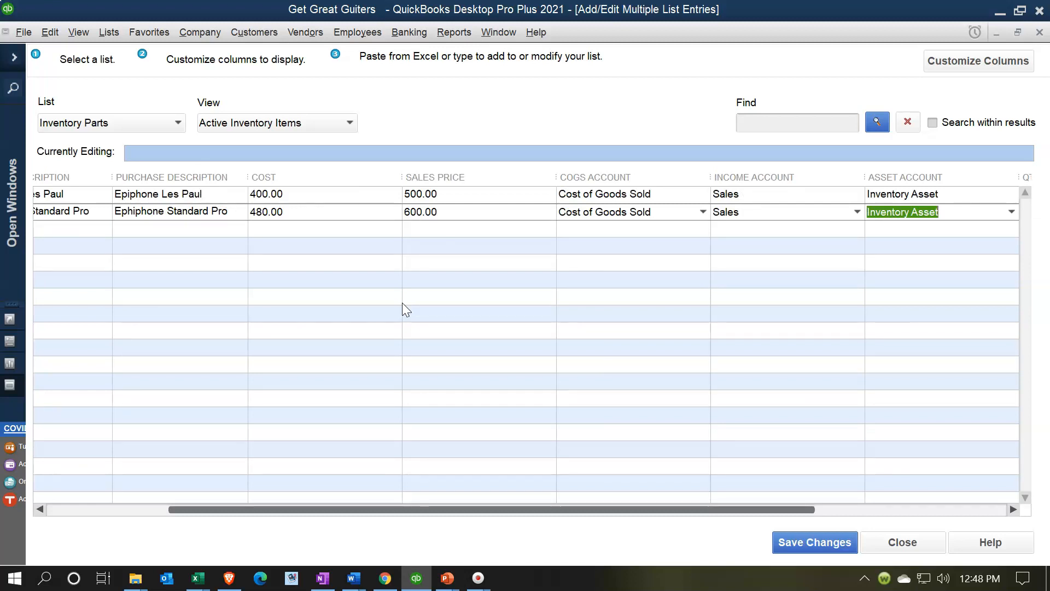
key(Tab)
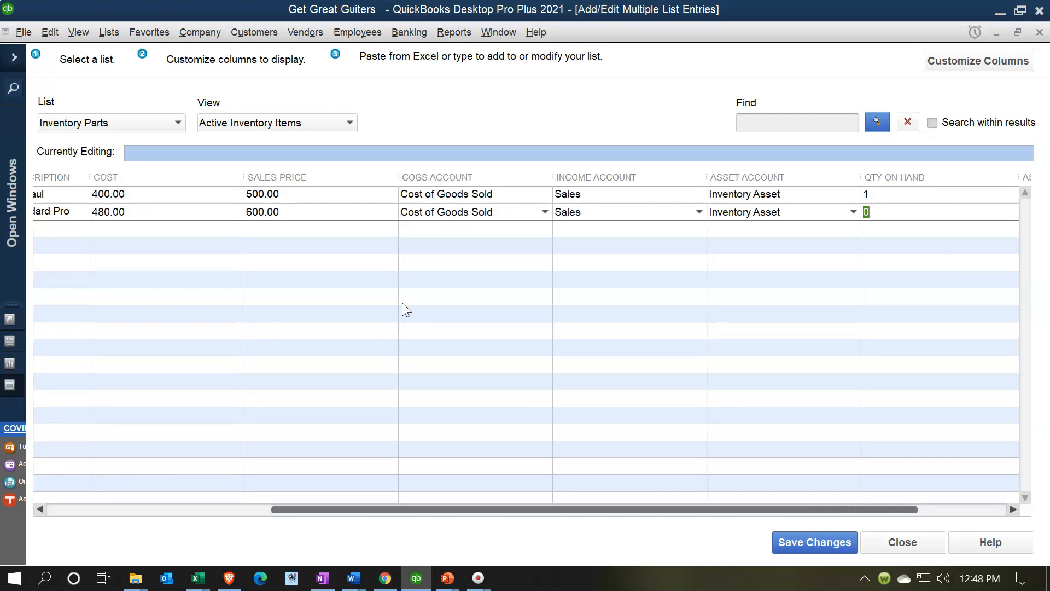
- Set the EPSP item's quantity on hand to 1 and its as-of date to 12/31/2020
key(alt+Tab)
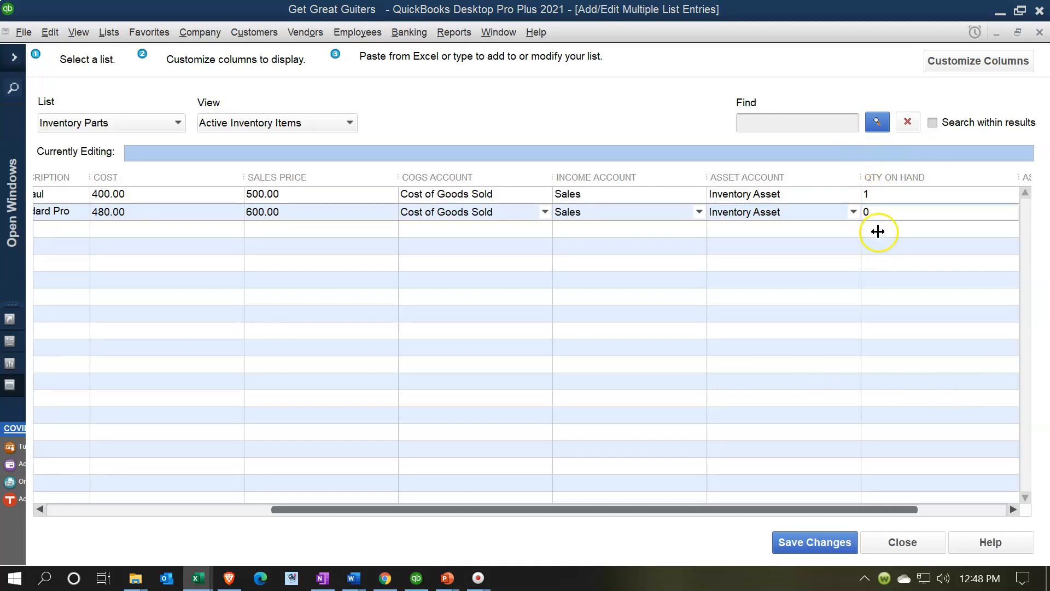
click(869, 212)
text(1)
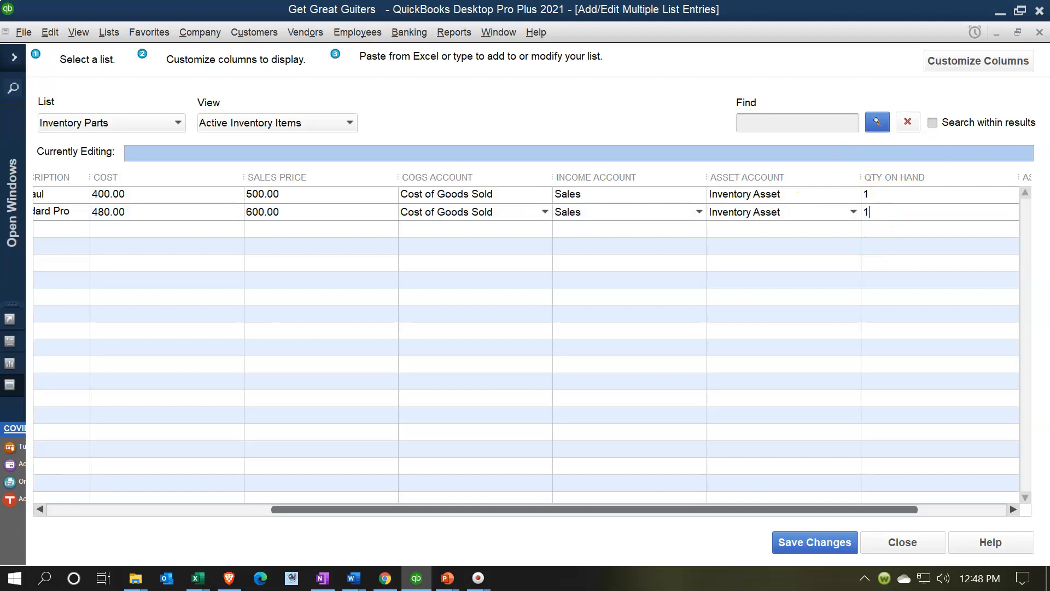
key(Tab)
text(123120)
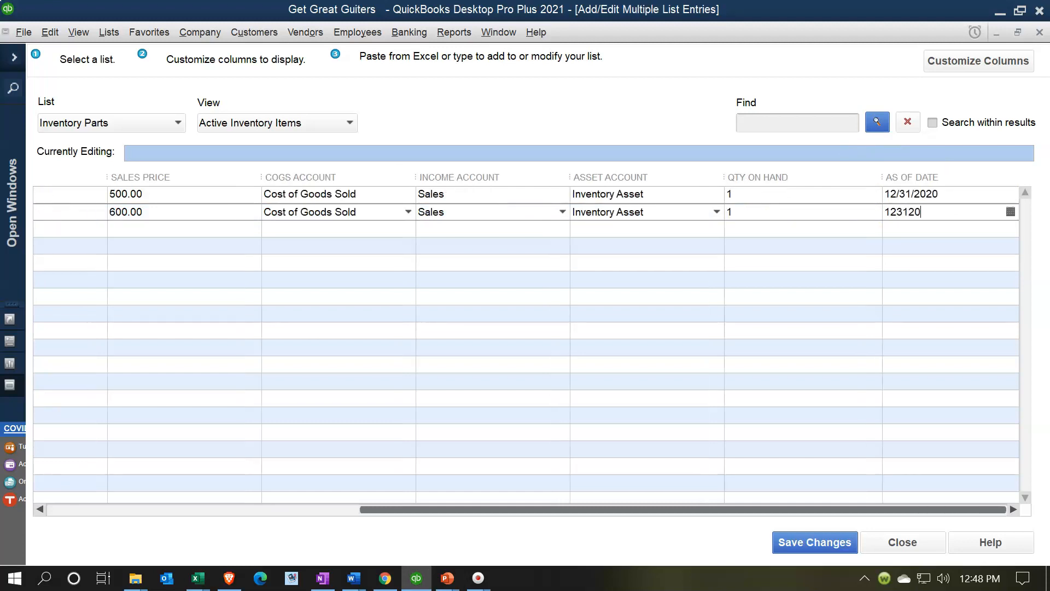
key(Tab)
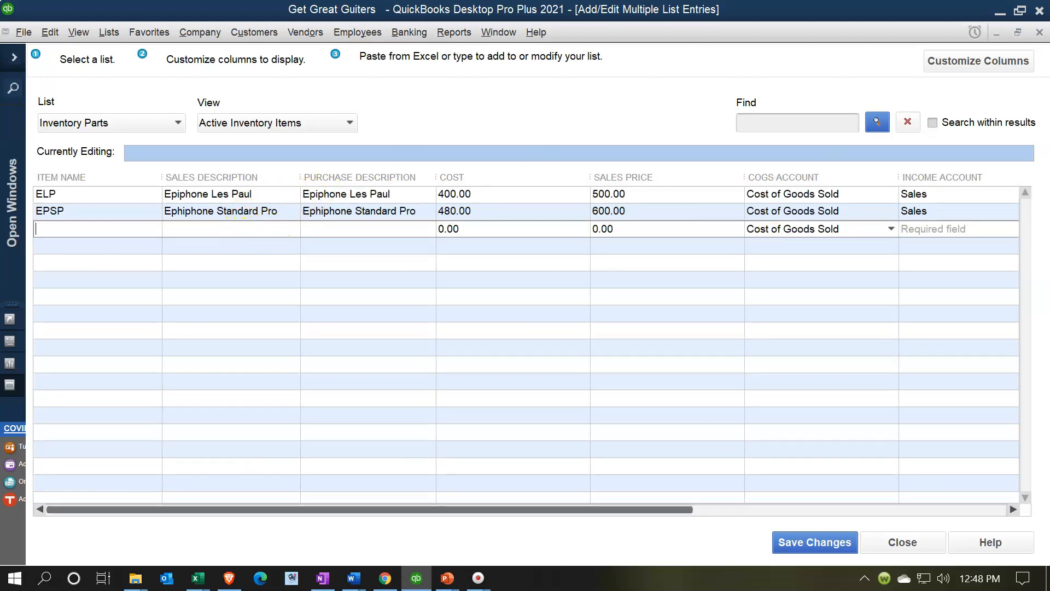
- Switch to Inventory Items.xlsx in Excel and copy all item rows, A2 through J7, without the header row
drag(628, 242, 523, 218)
click(629, 224)
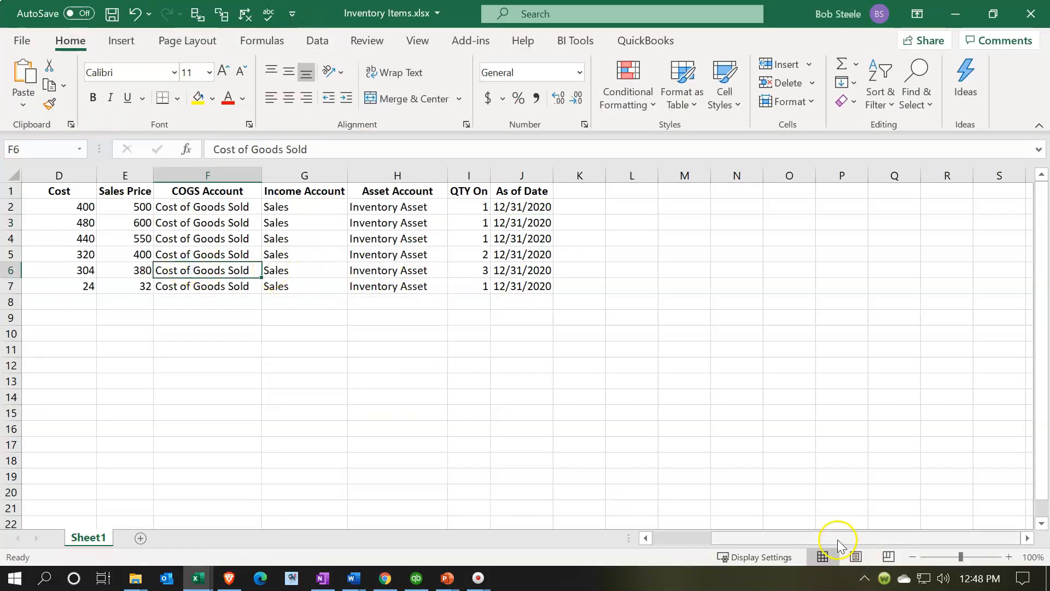
drag(837, 536, 492, 516)
click(217, 372)
drag(61, 208, 862, 280)
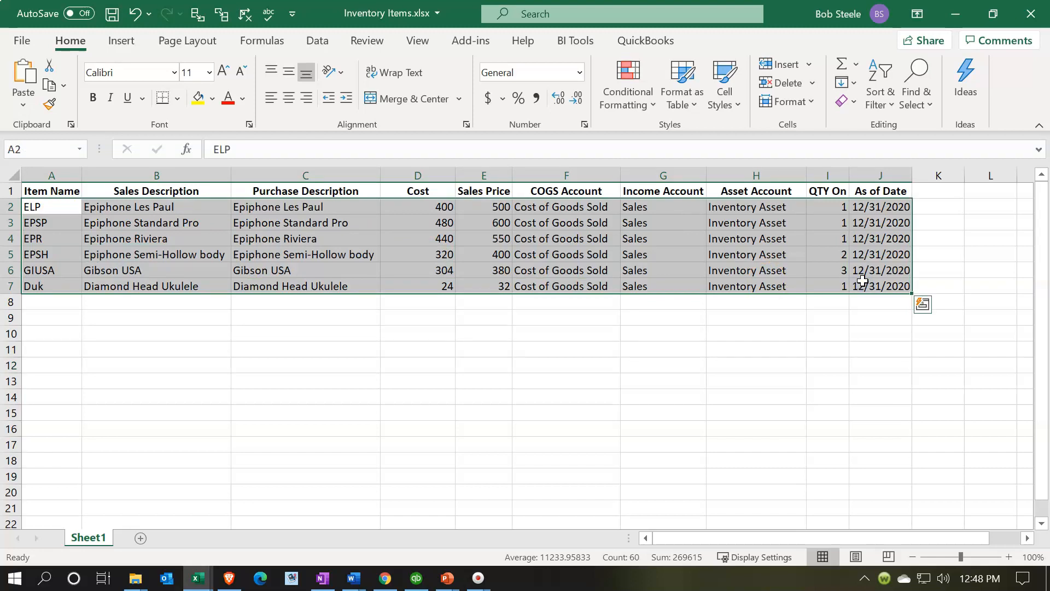
key(ctrl+c)
- Return to QuickBooks, paste the copied rows over the grid starting at the ELP item name, and check them against Inventory Items.xlsx
click(955, 14)
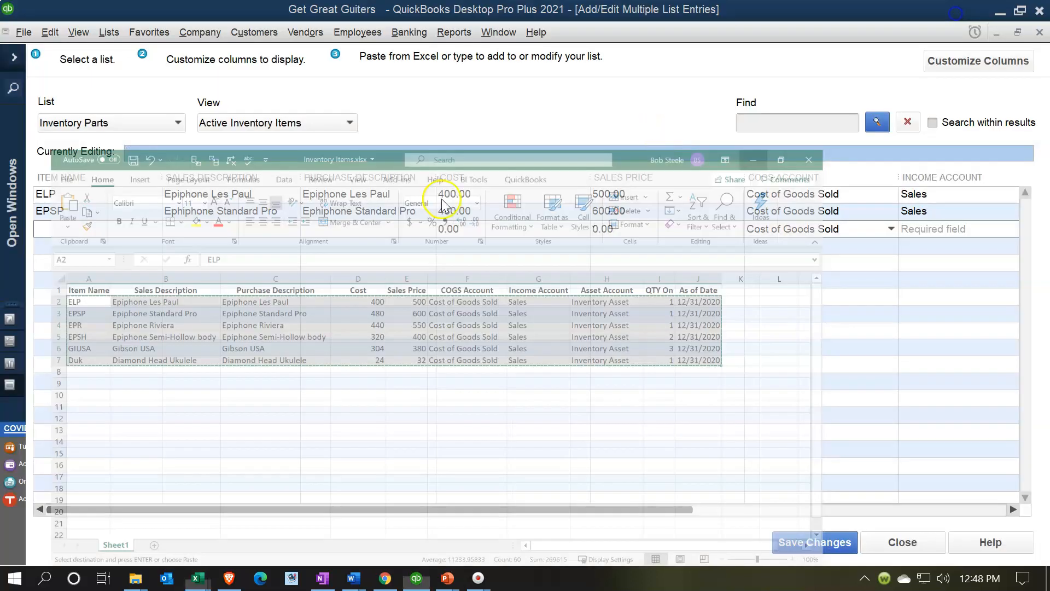
click(73, 201)
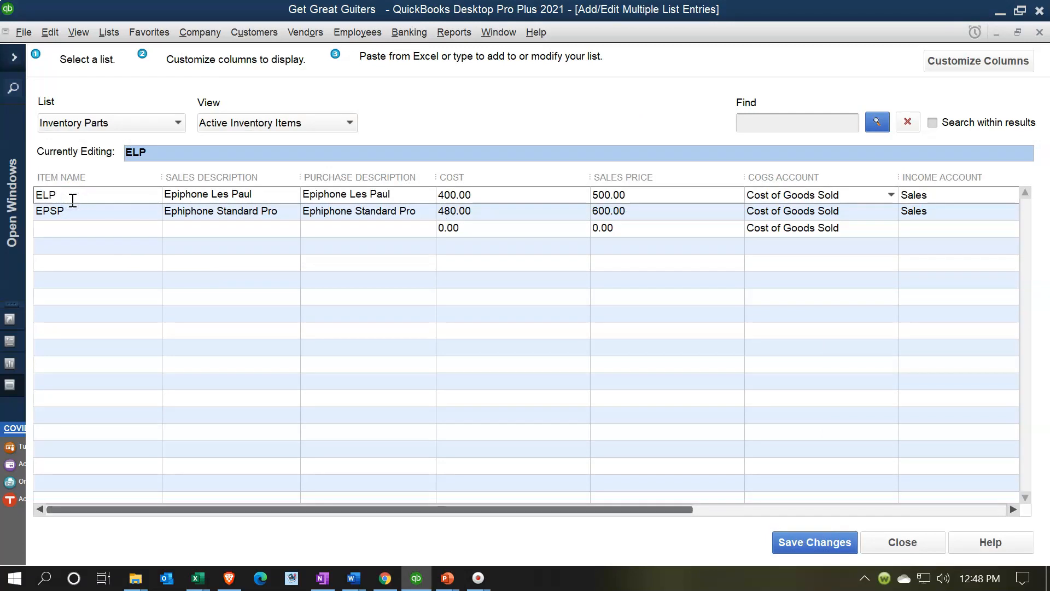
key(ctrl+v)
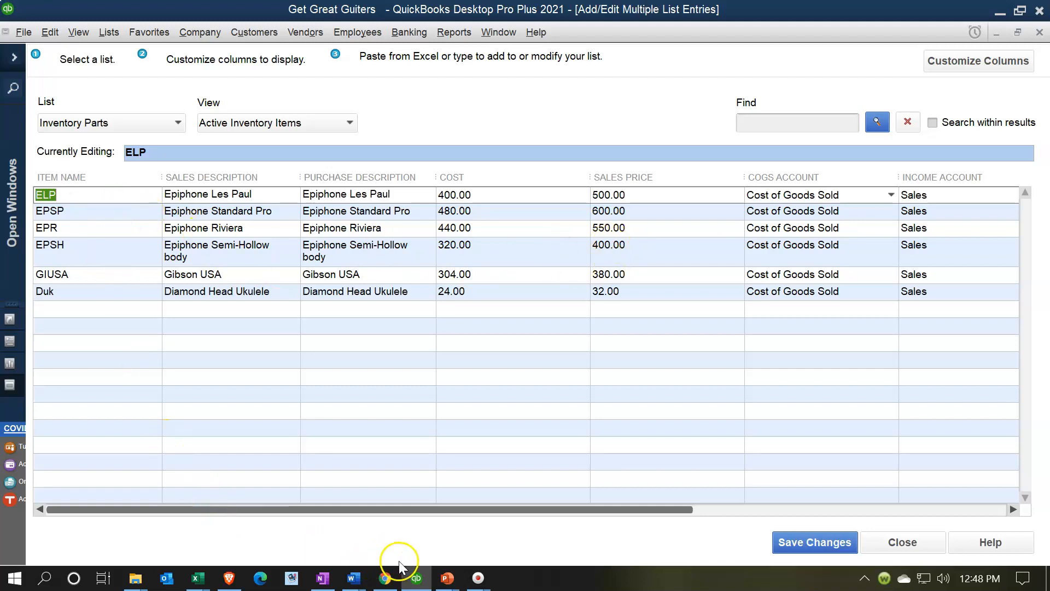
mouse_move(210, 580)
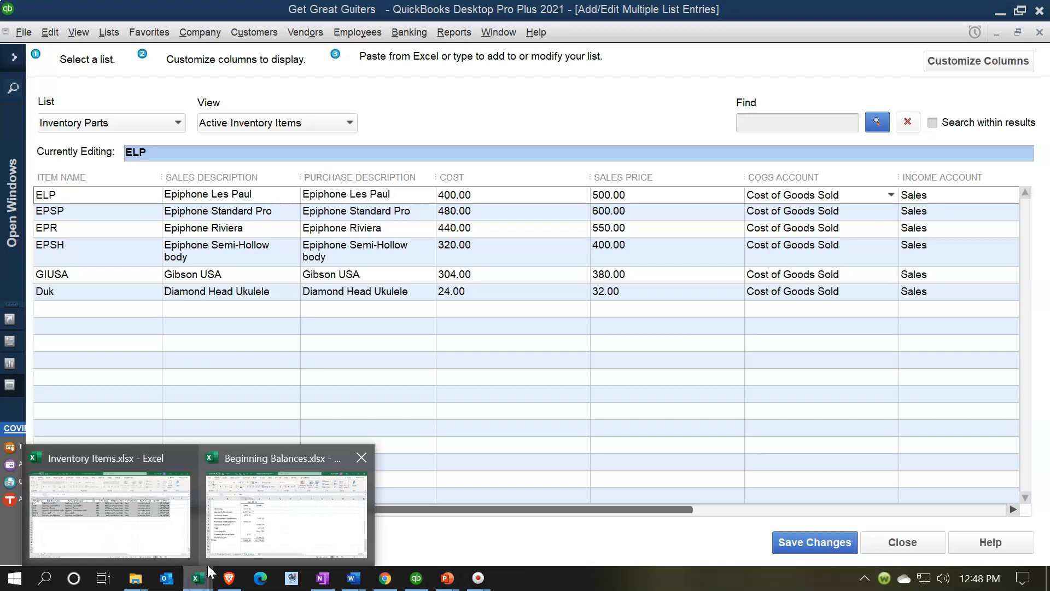
click(162, 542)
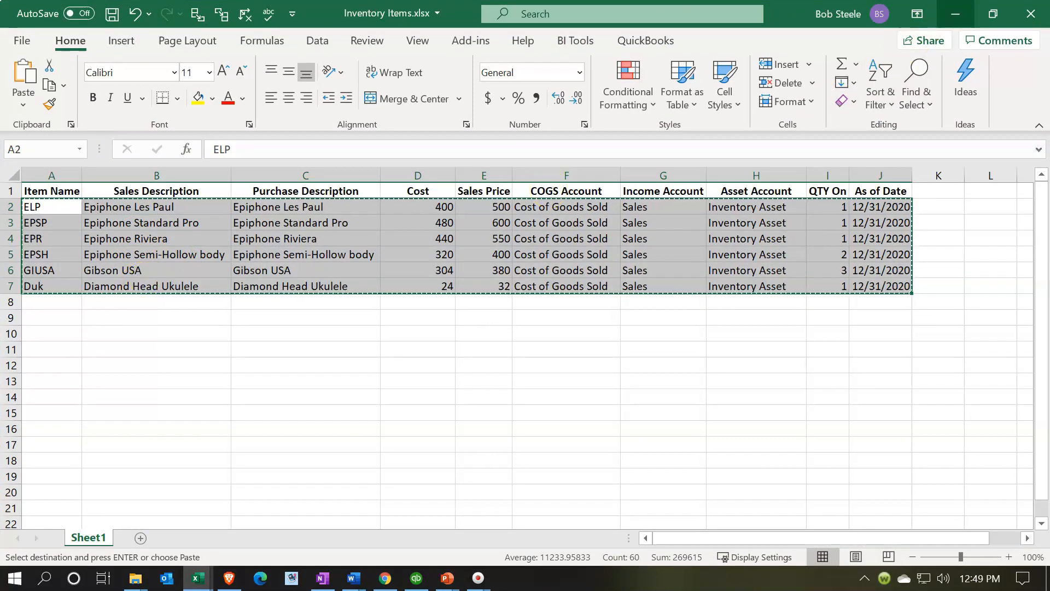
click(959, 11)
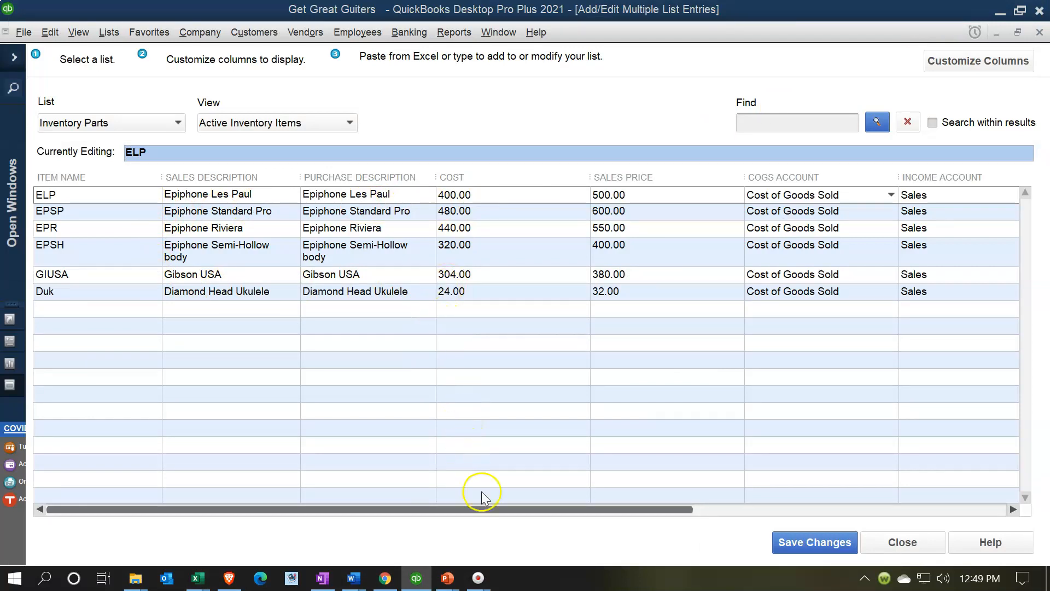
drag(484, 507, 872, 502)
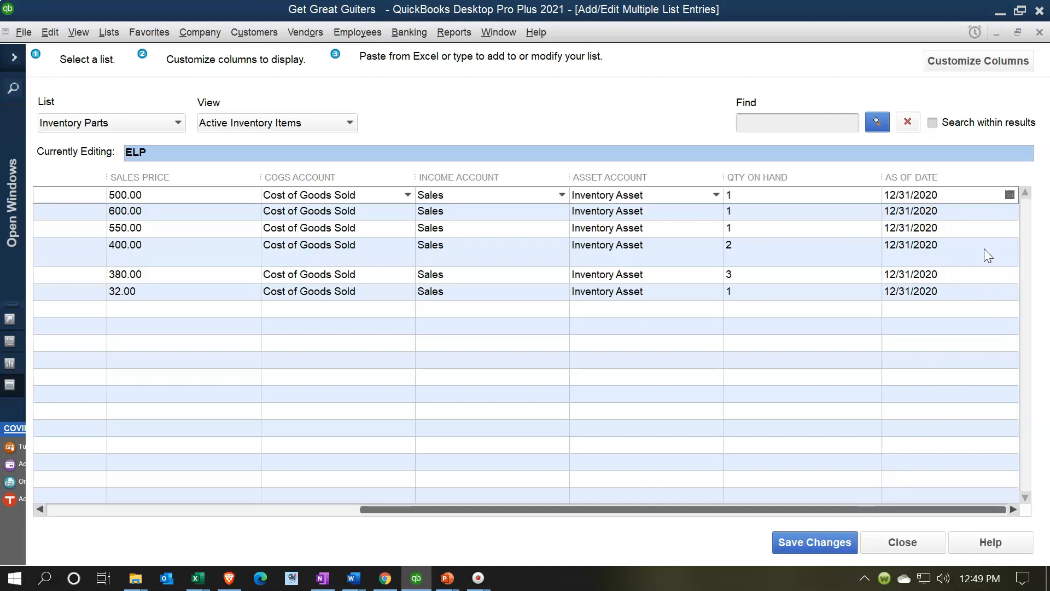
- Add the Sales Tax Code column to the inventory parts grid and check the tax code assigned to the pasted items
click(955, 61)
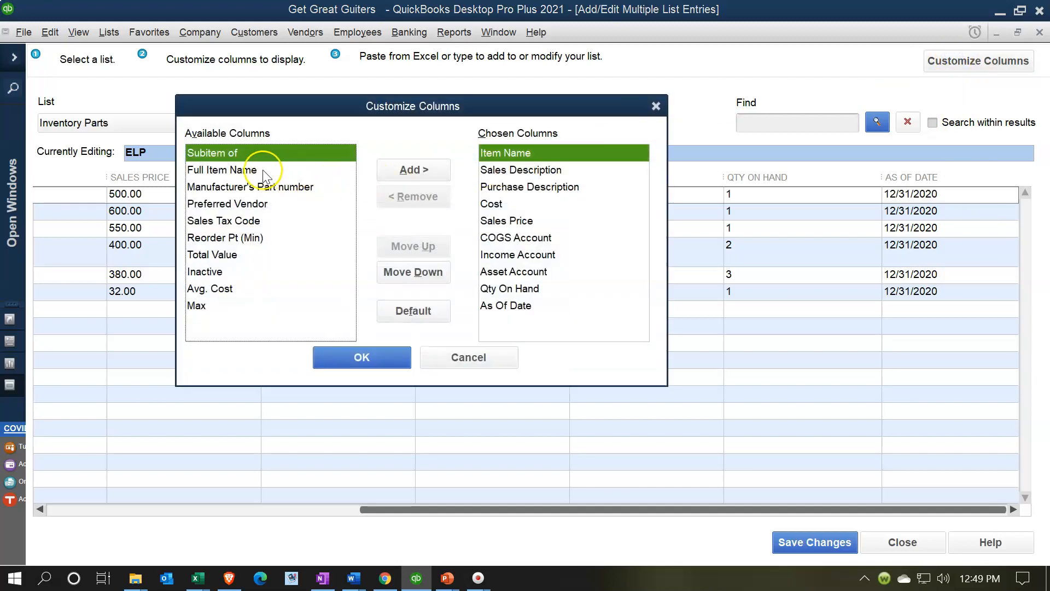
click(232, 221)
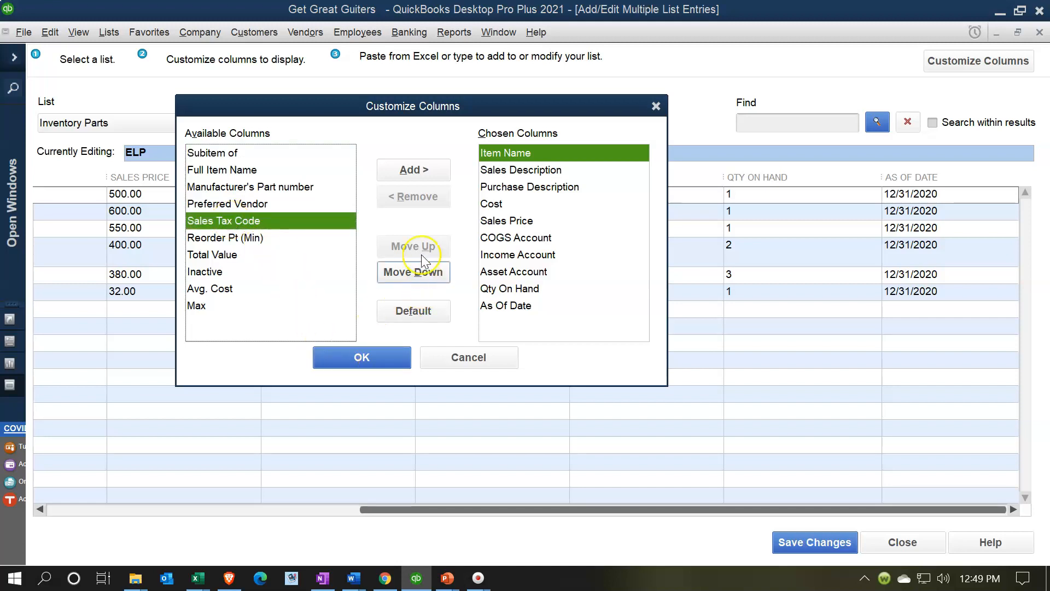
click(412, 170)
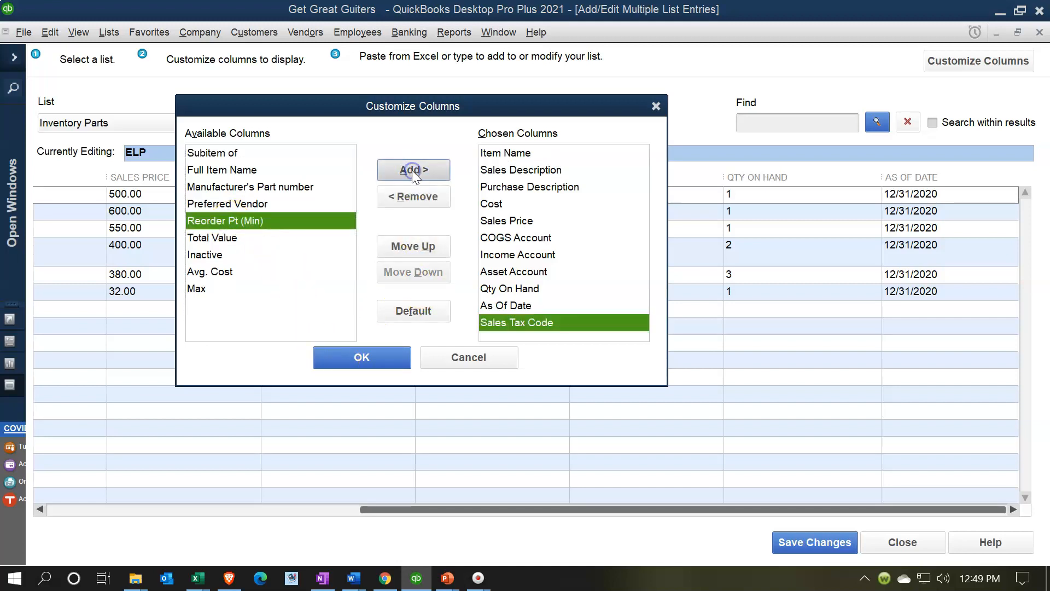
click(353, 358)
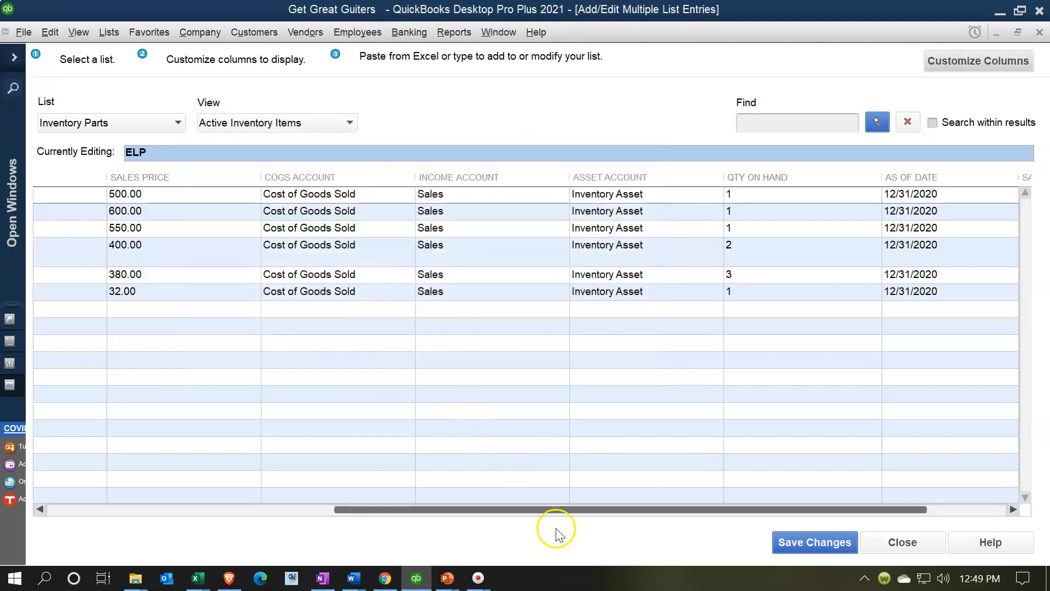
drag(553, 511, 658, 526)
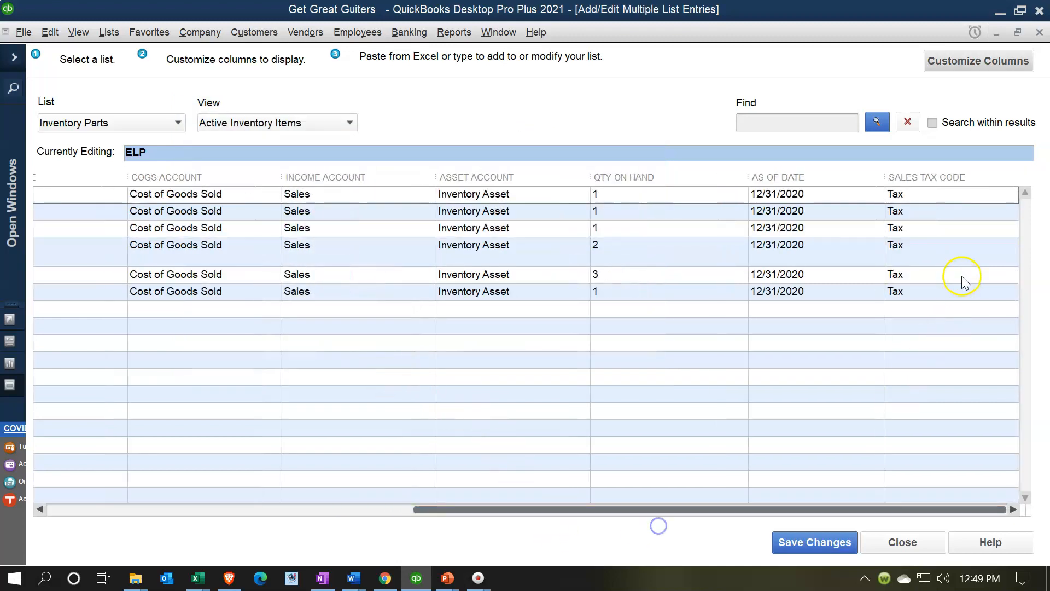
click(965, 195)
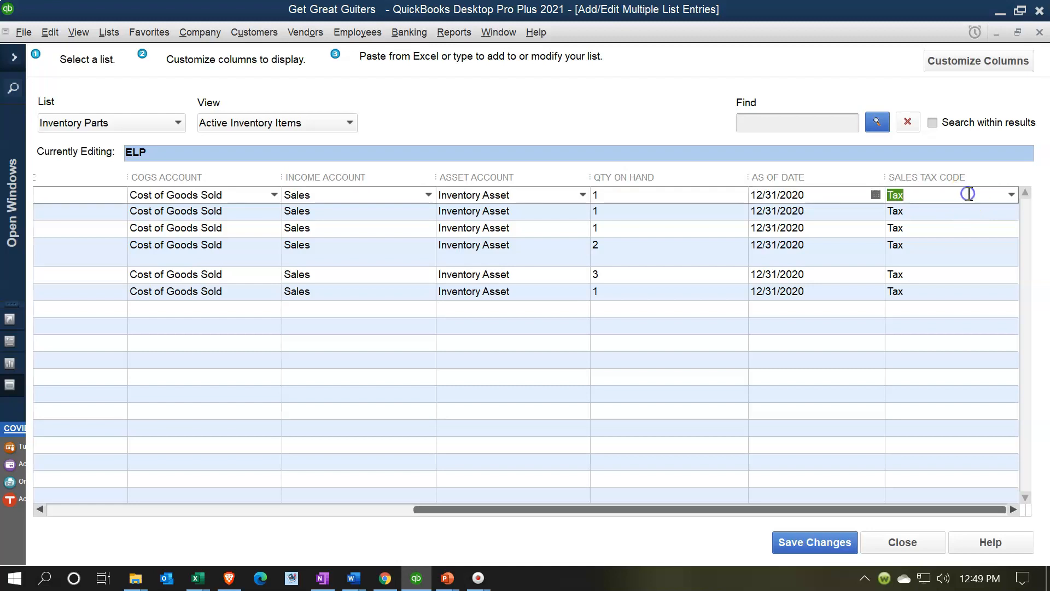
click(1011, 196)
click(1011, 196)
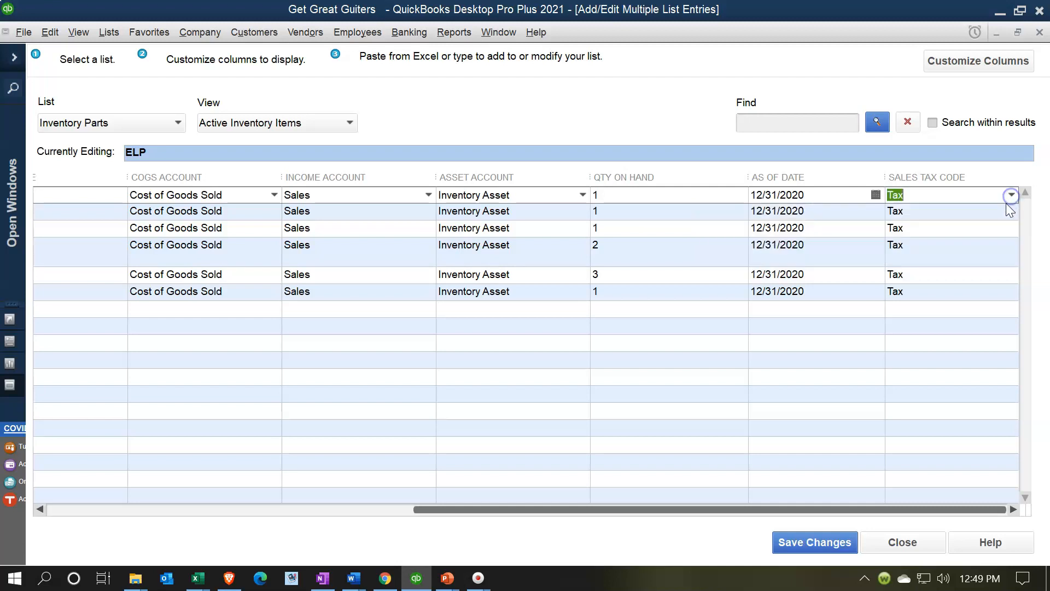
- Save the pasted inventory part records and close the multiple-entry grid
click(771, 542)
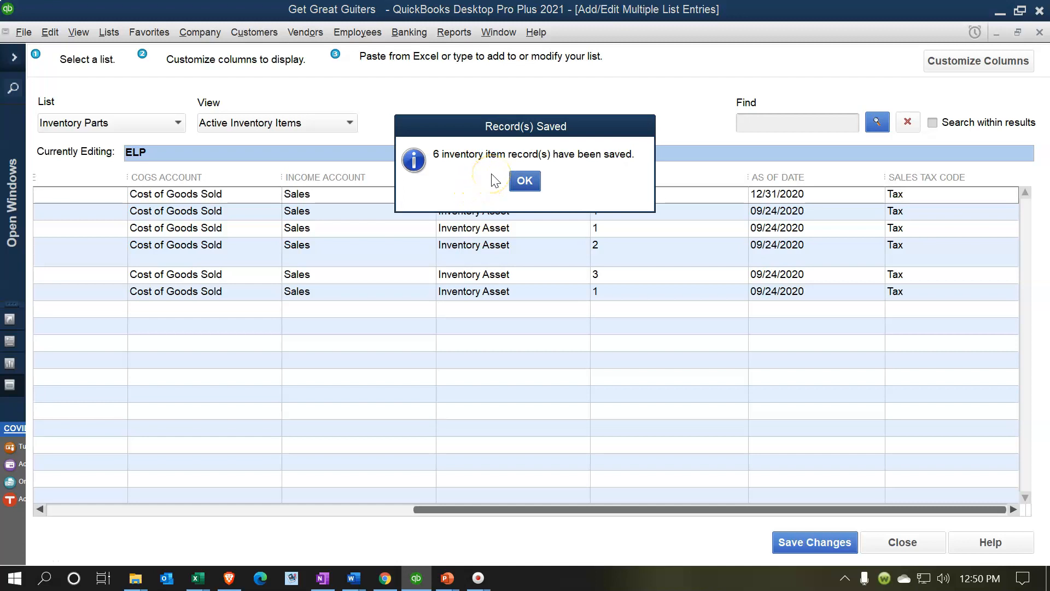
click(526, 180)
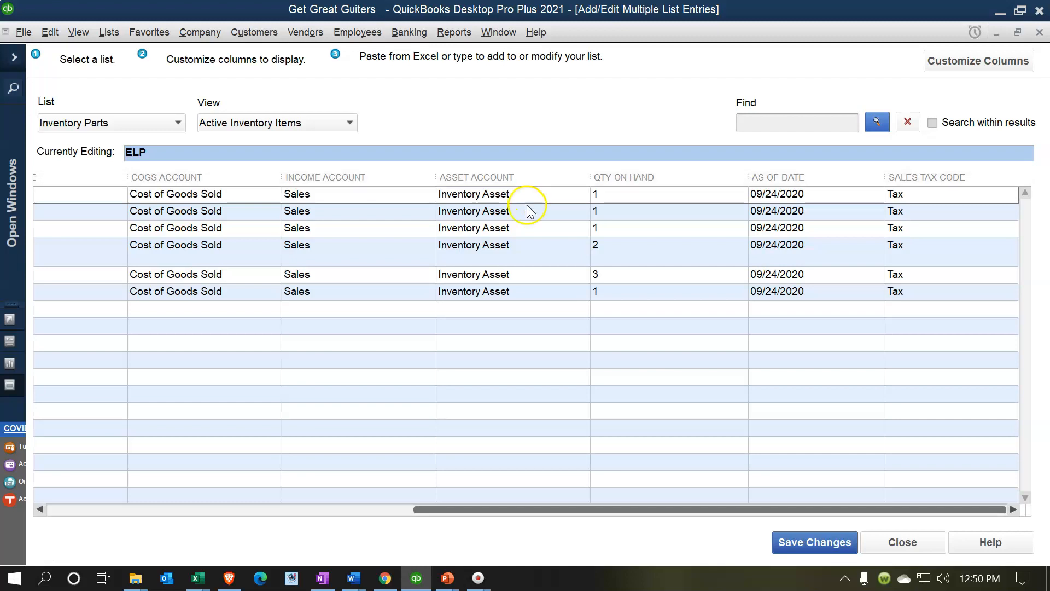
click(1039, 33)
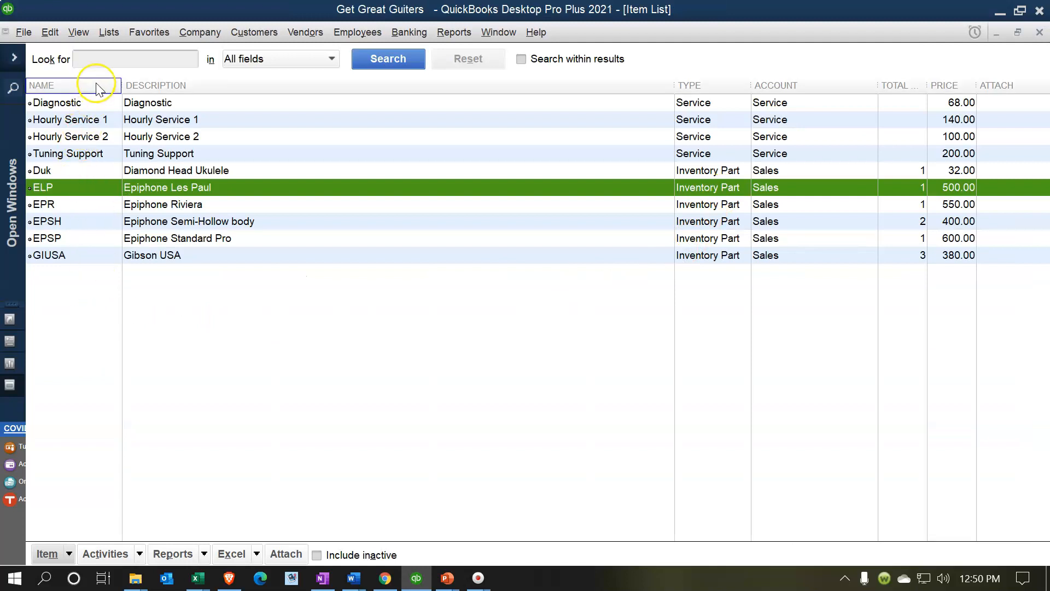
- Open the ELP item from the Item List, examine its purchase, sales and inventory fields, and close it
click(110, 38)
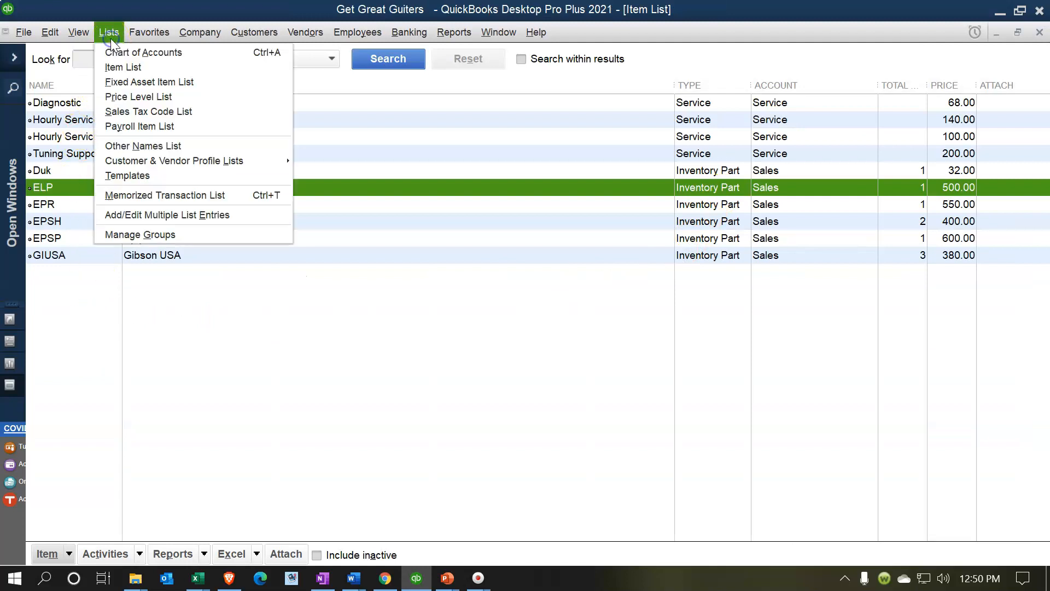
click(116, 71)
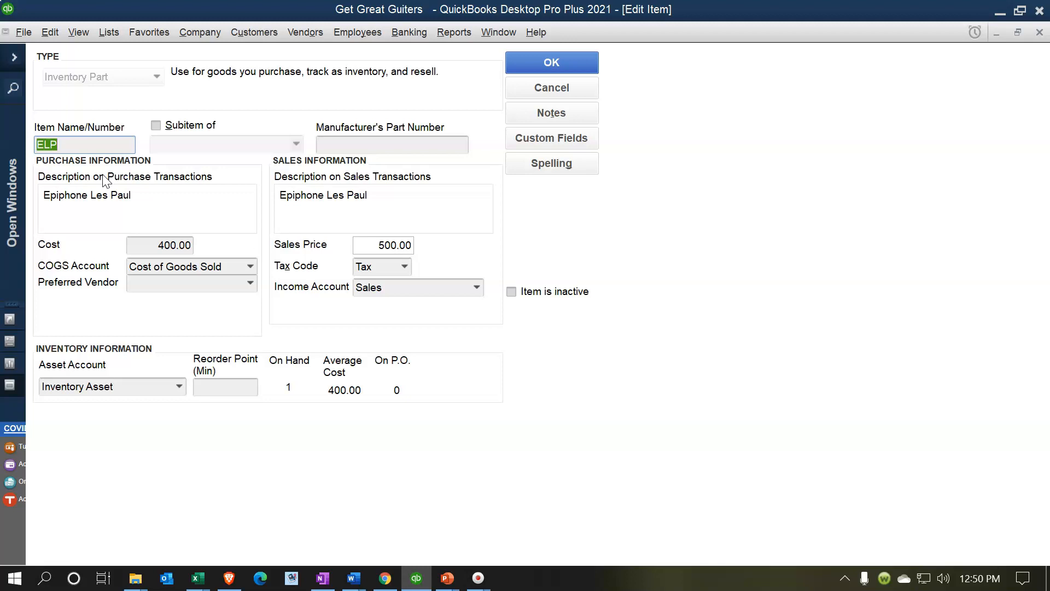
click(105, 178)
key(Tab)
key(Tab)
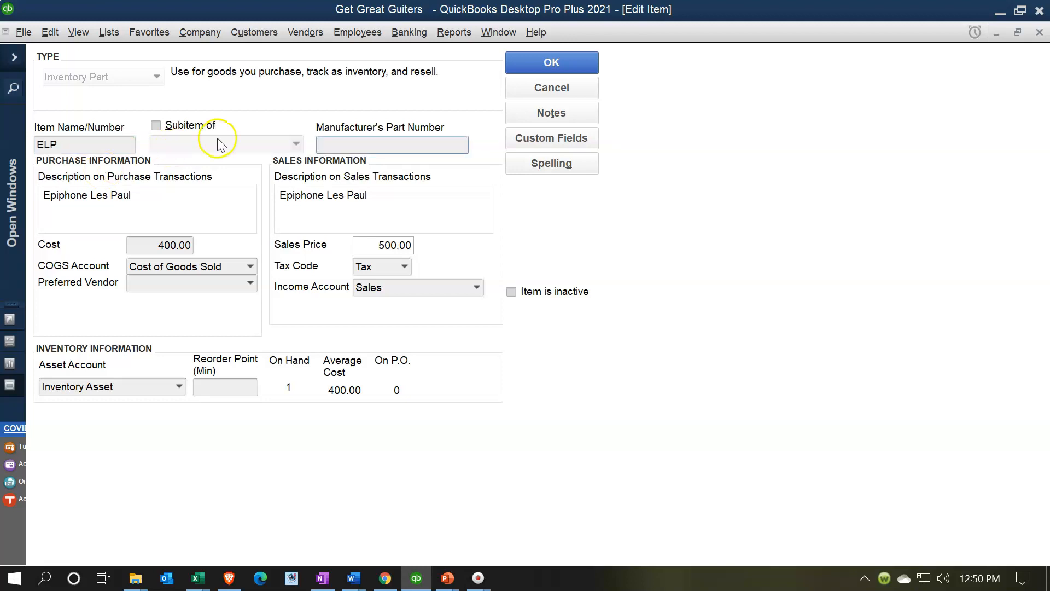
key(Tab)
key(Tab)
key(Tab)
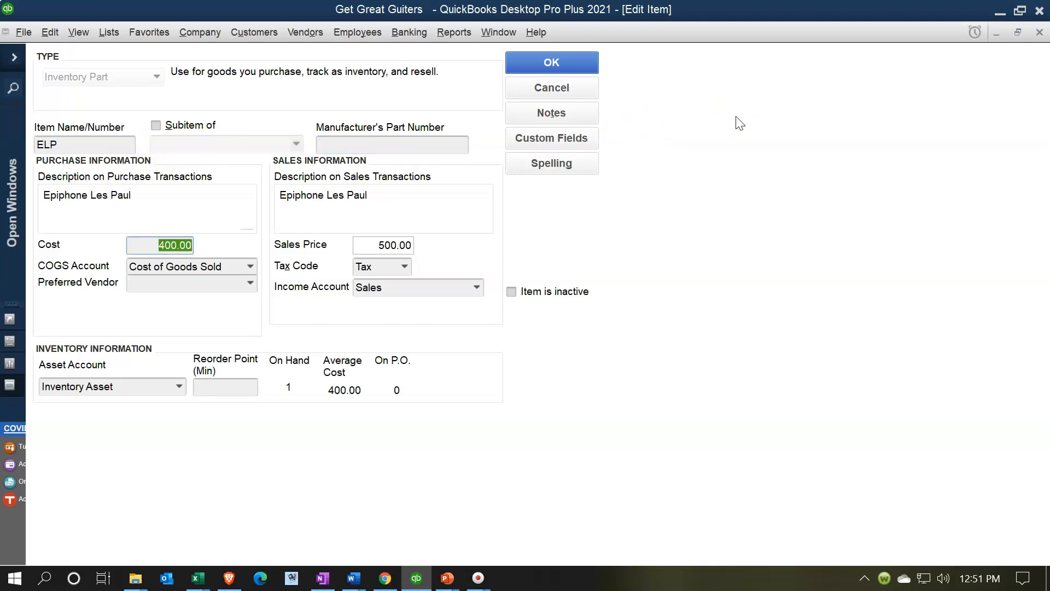
key(Tab)
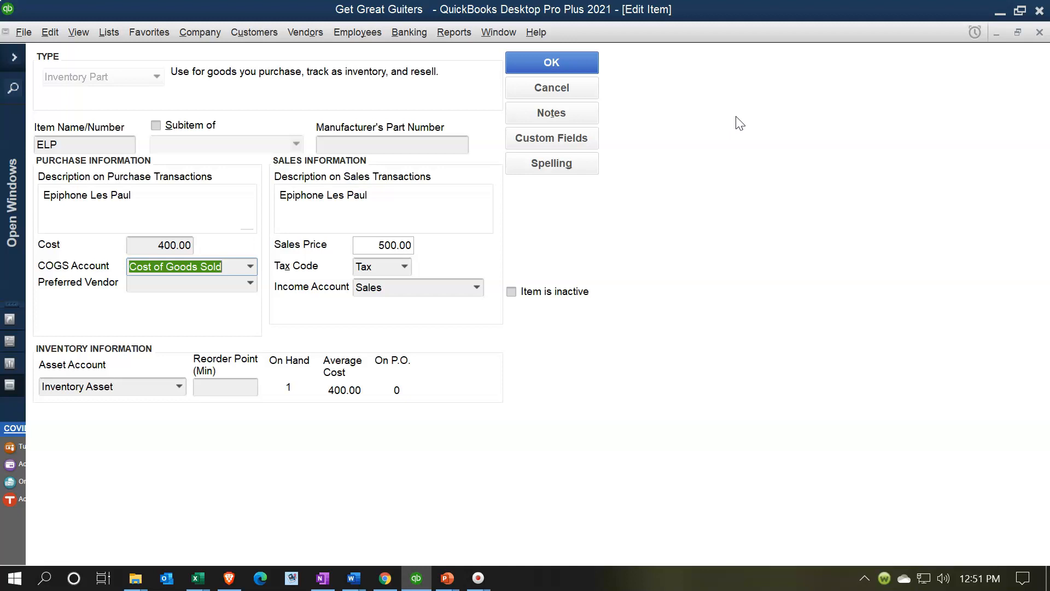
key(Tab)
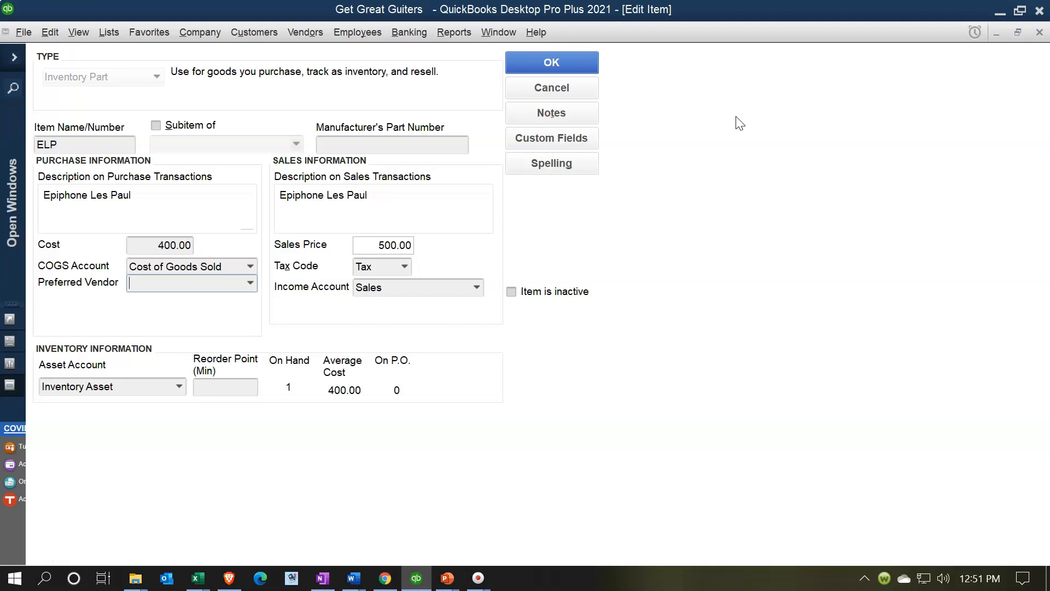
key(Tab)
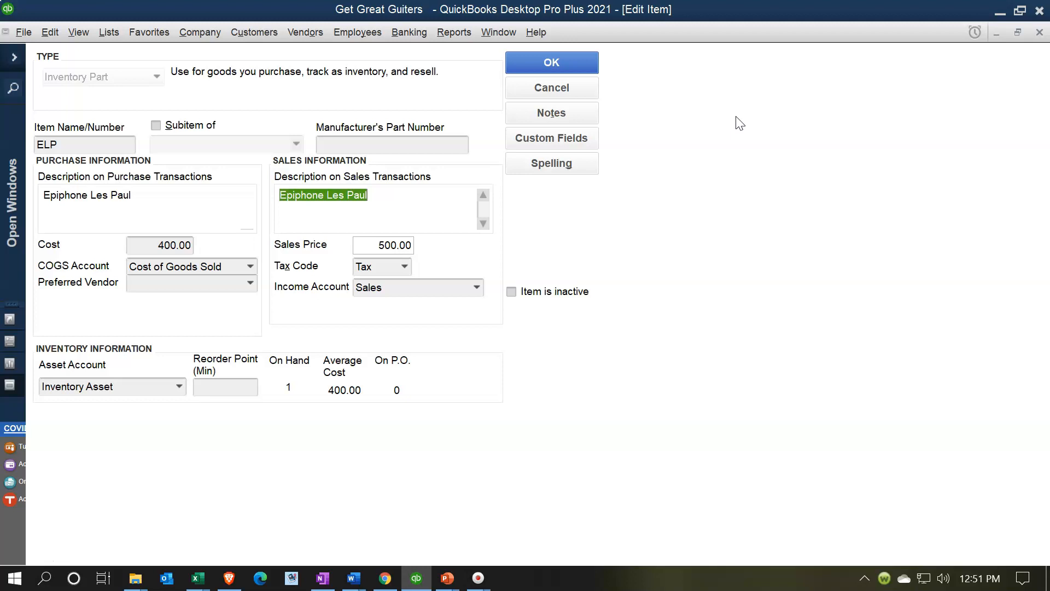
key(Tab)
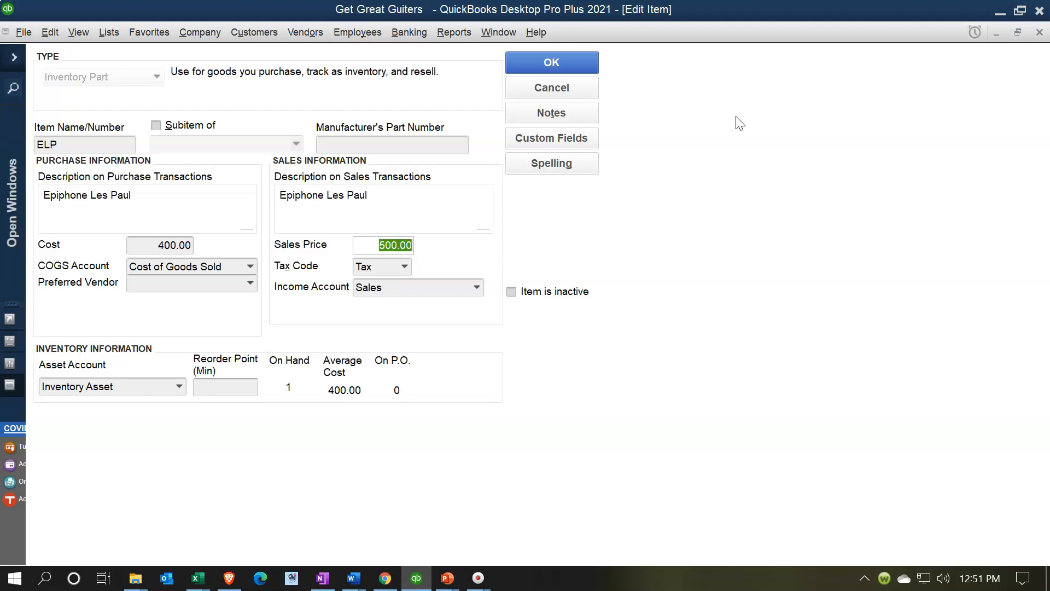
key(Tab)
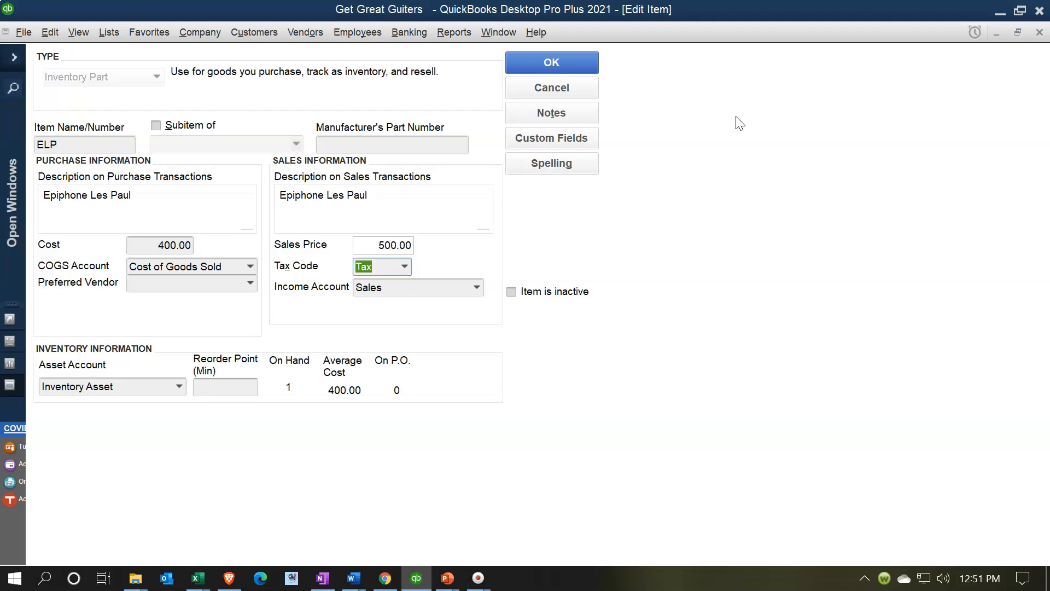
key(Tab)
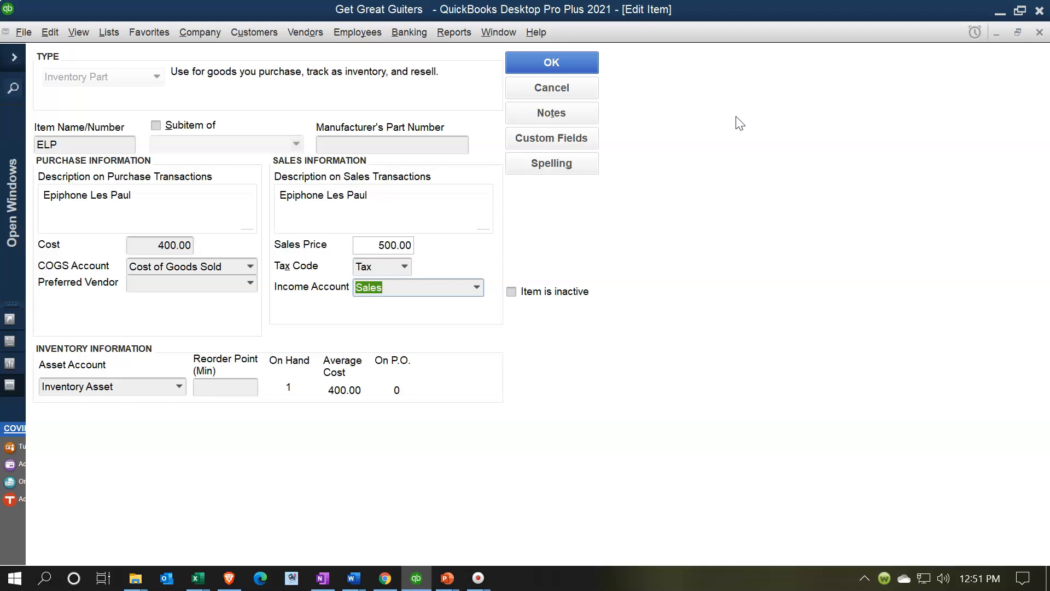
key(Tab)
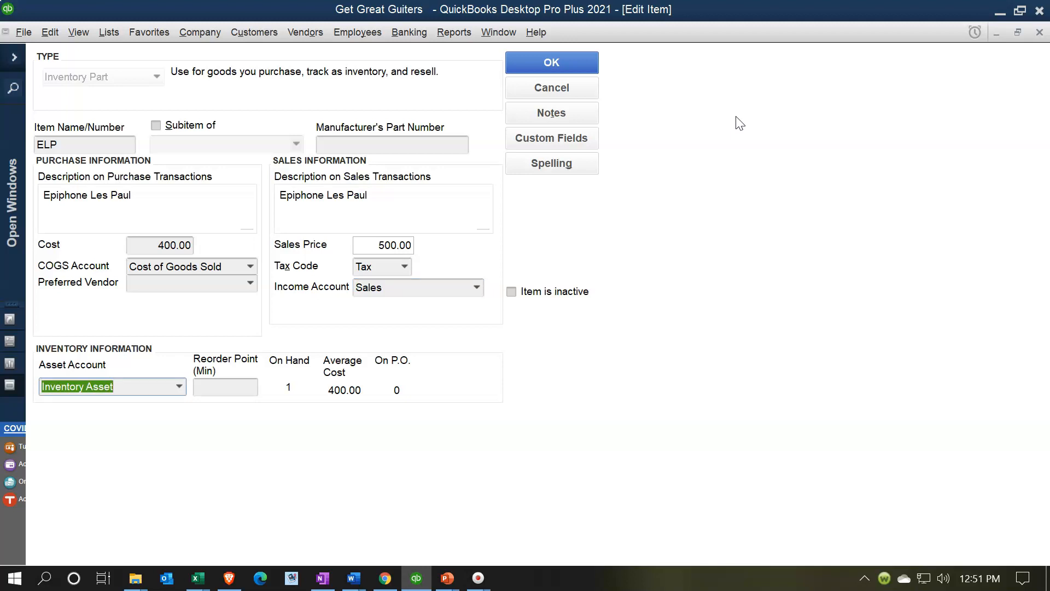
key(Tab)
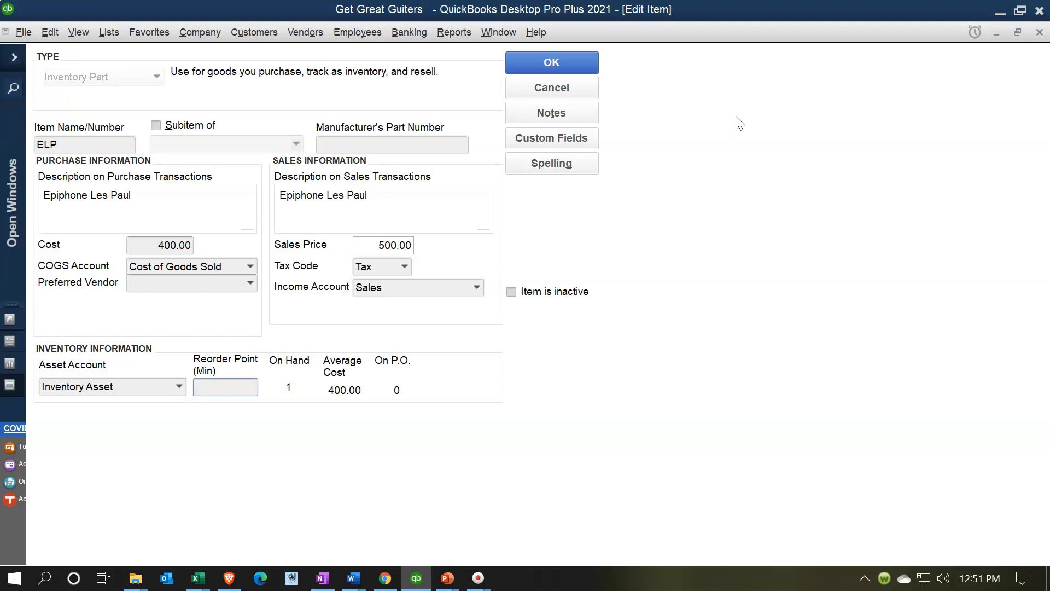
key(Tab)
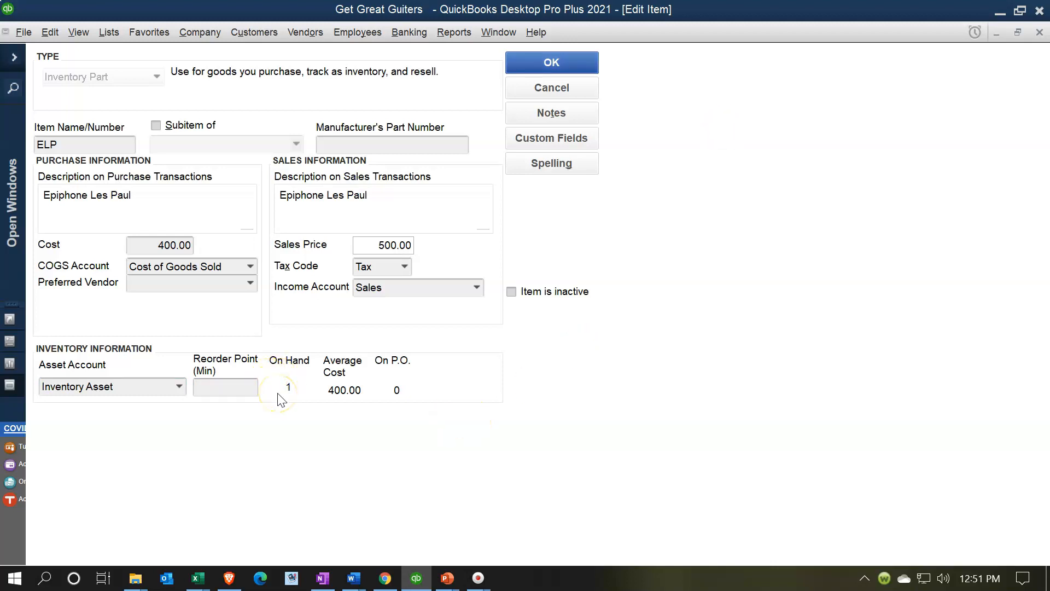
click(1040, 33)
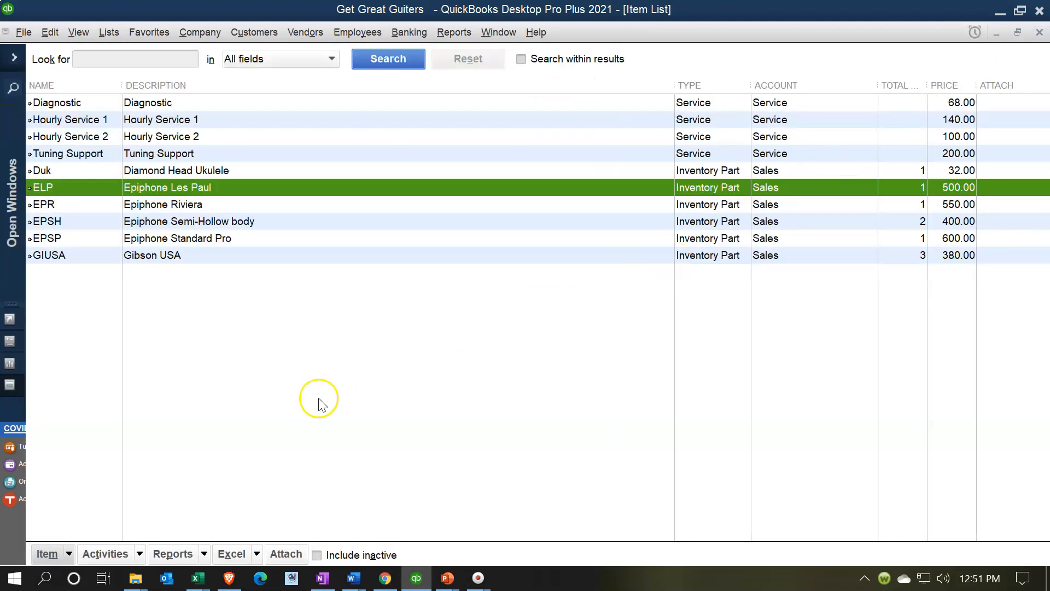
- Open a new Inventory Part item form to look over its blank fields, and discard it without saving
click(69, 554)
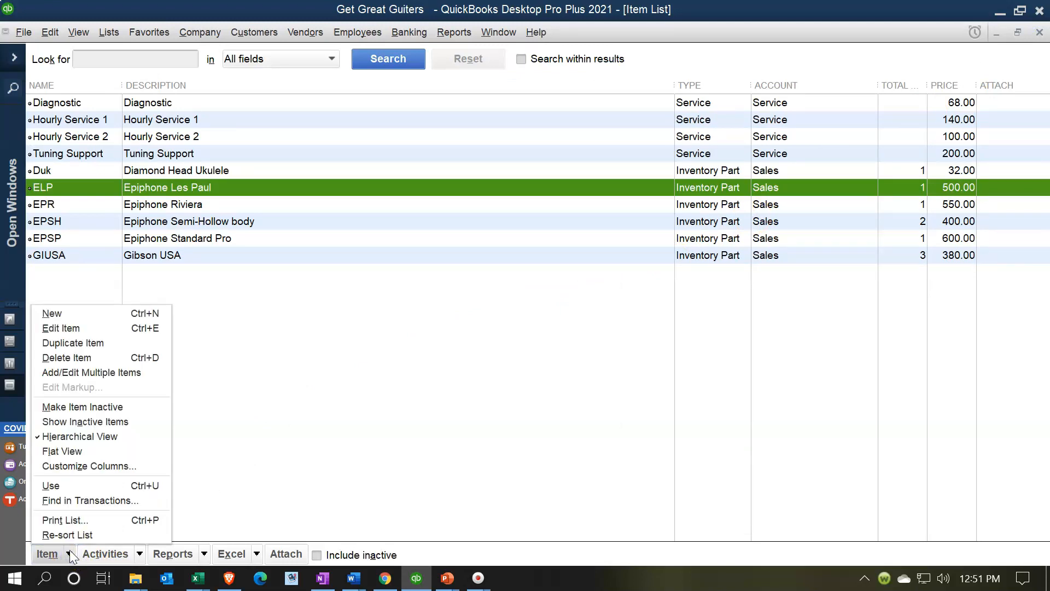
click(83, 312)
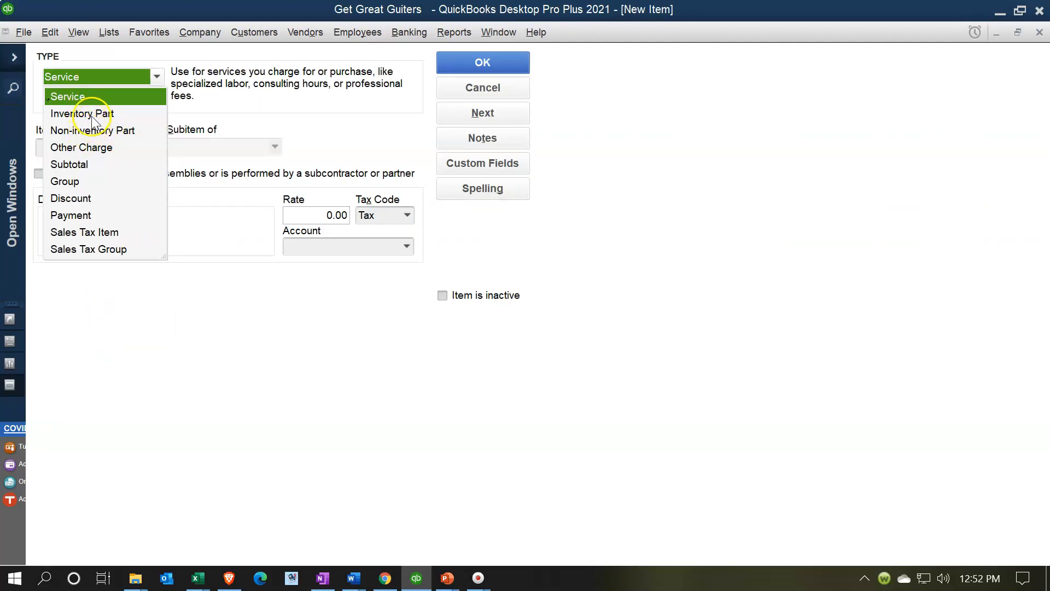
click(91, 114)
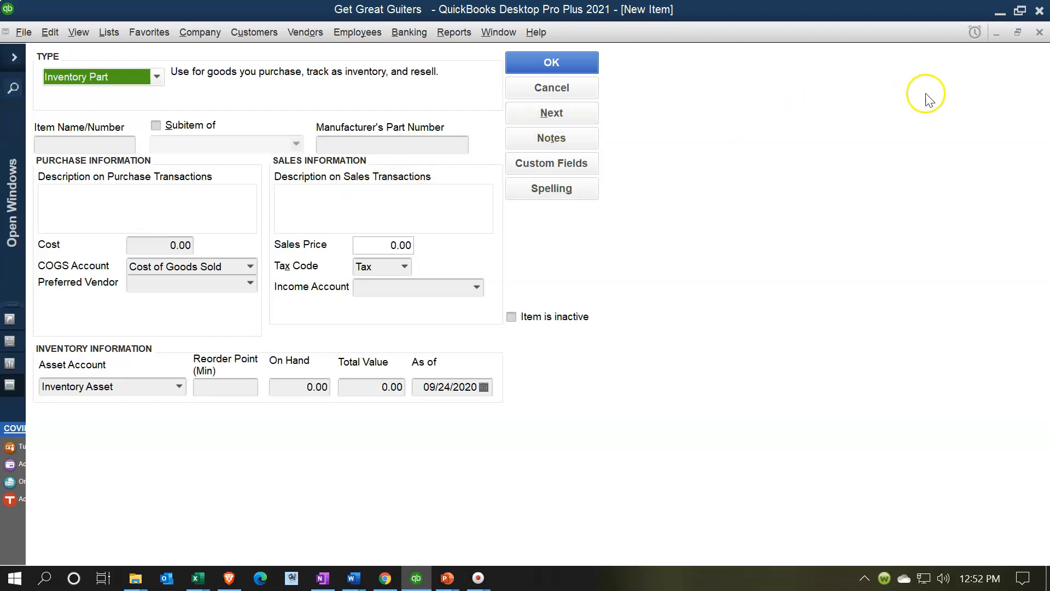
click(1040, 32)
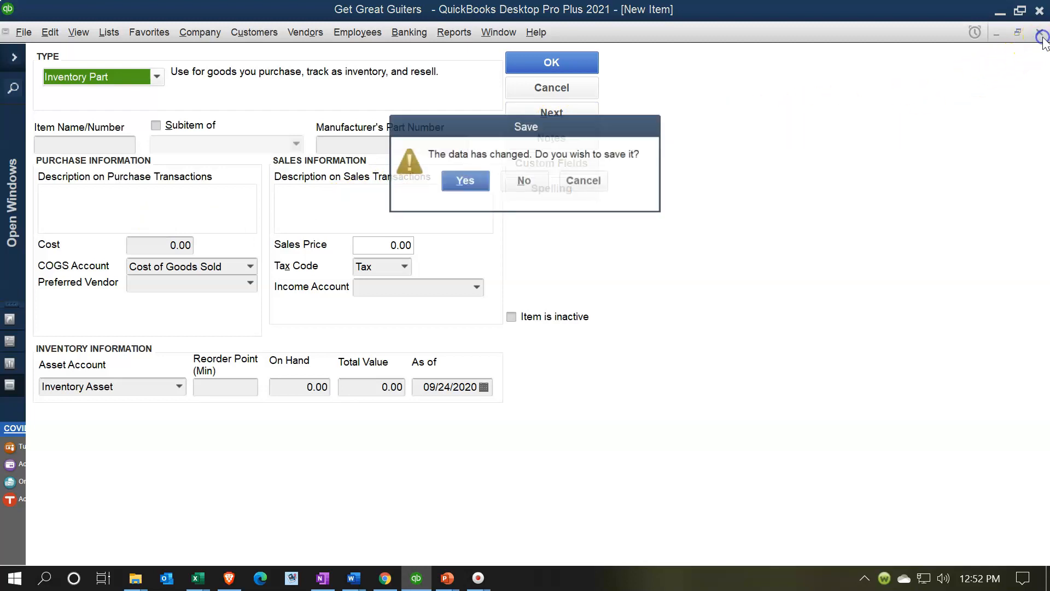
click(529, 186)
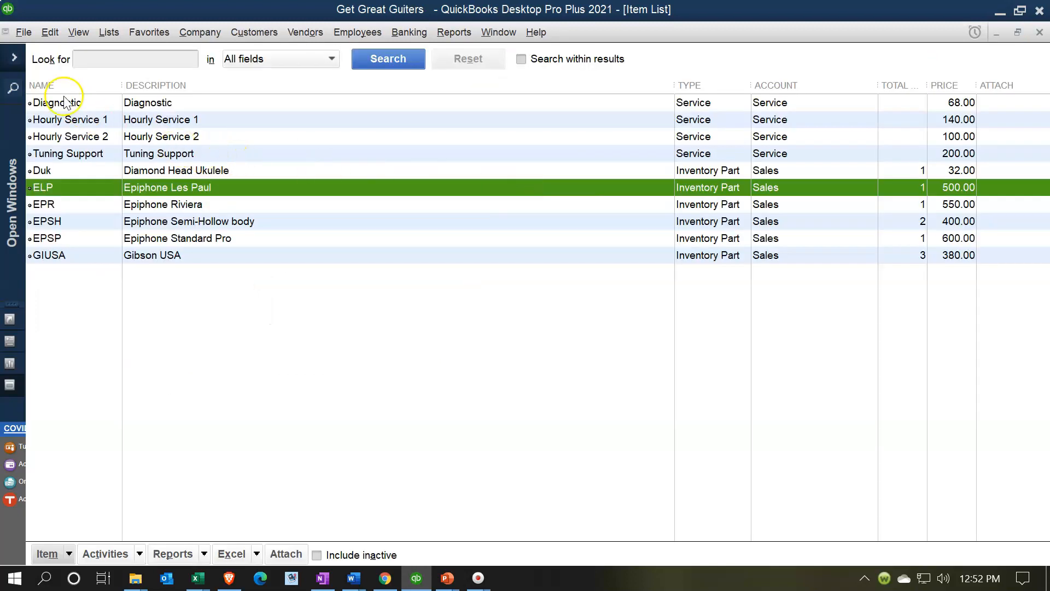
- Open a new purchase order from the Home page with its history hidden, and list the items available for the first line
click(15, 58)
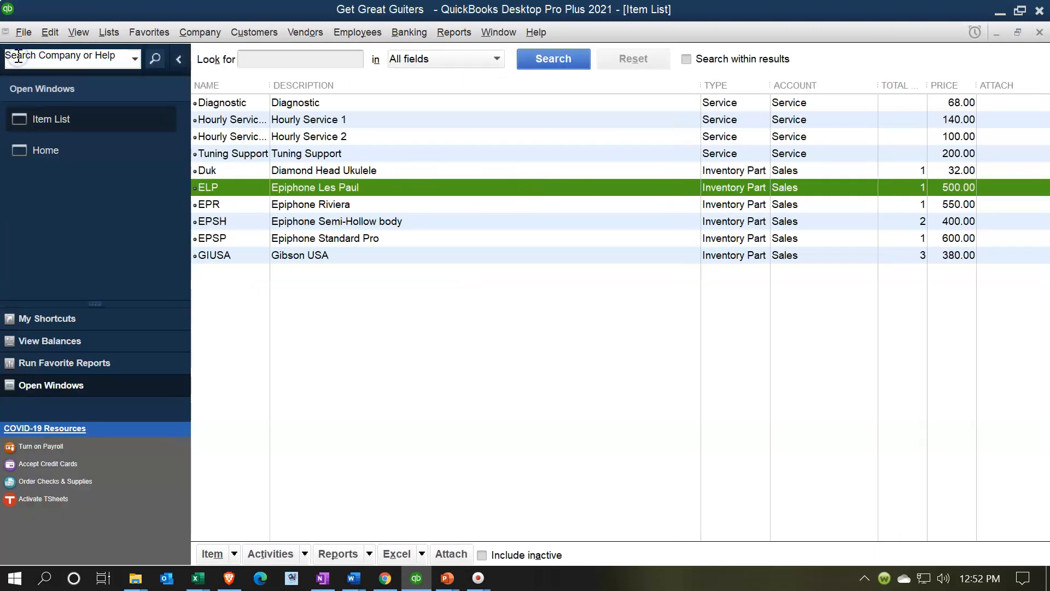
click(40, 156)
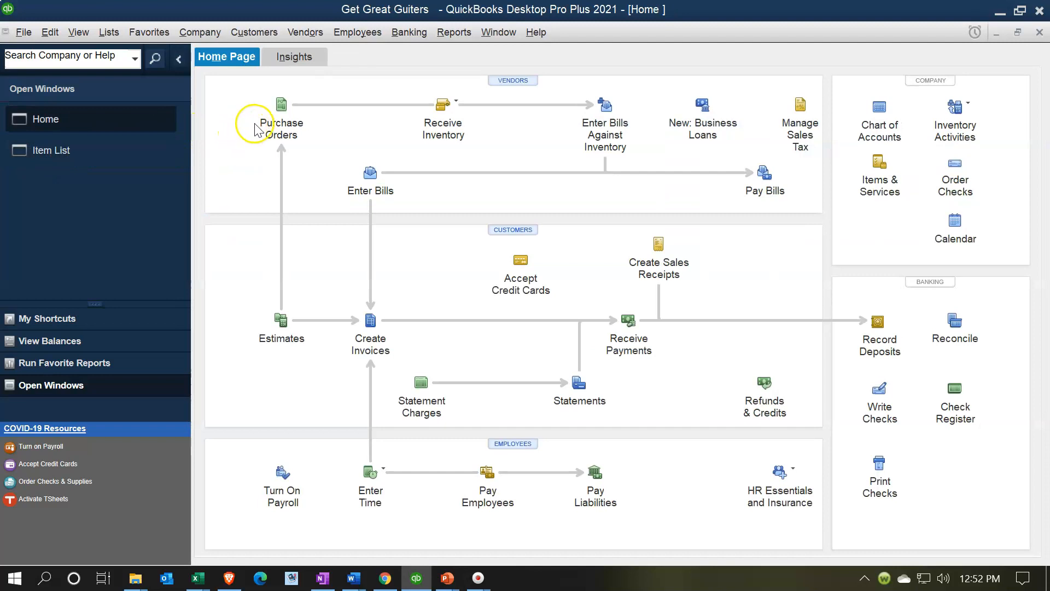
click(277, 121)
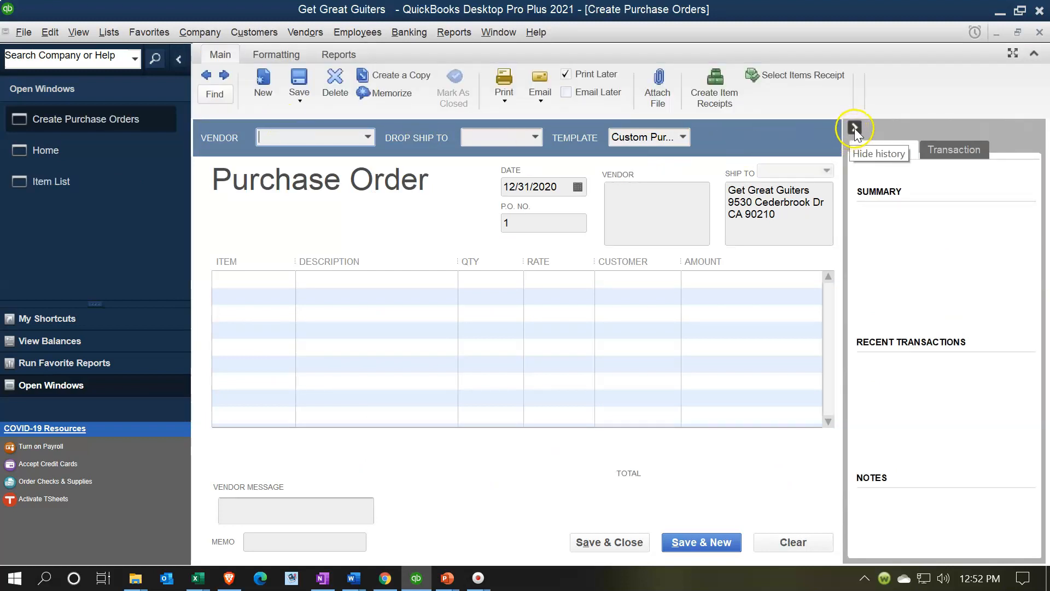
click(854, 128)
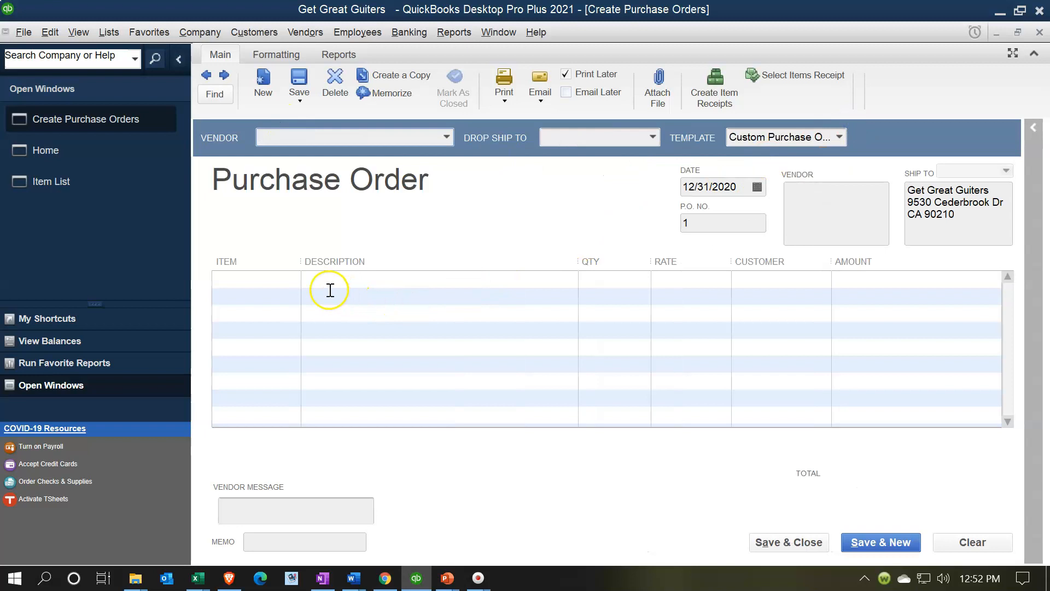
click(297, 281)
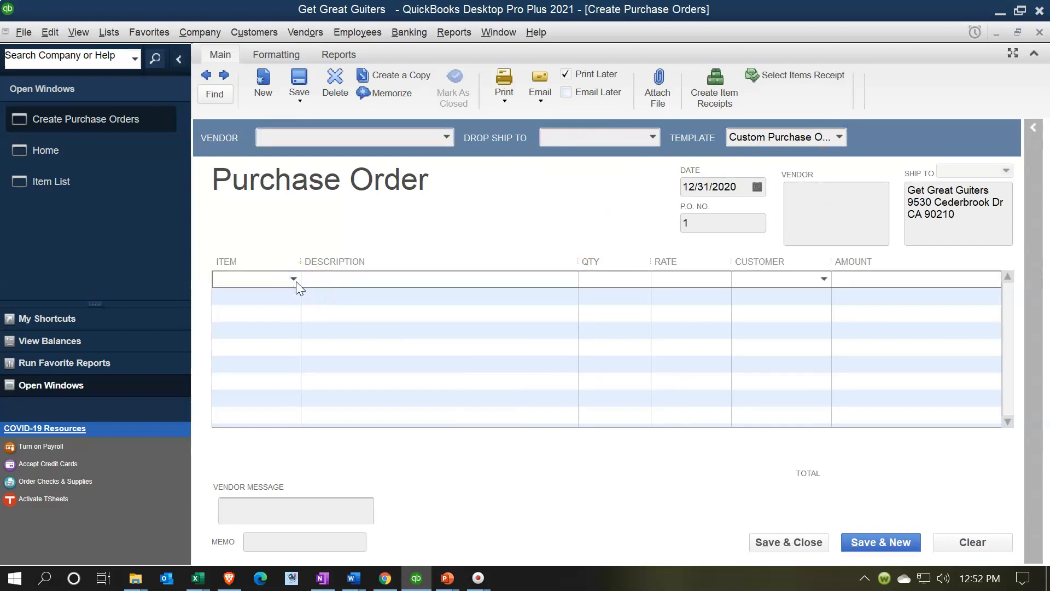
click(296, 281)
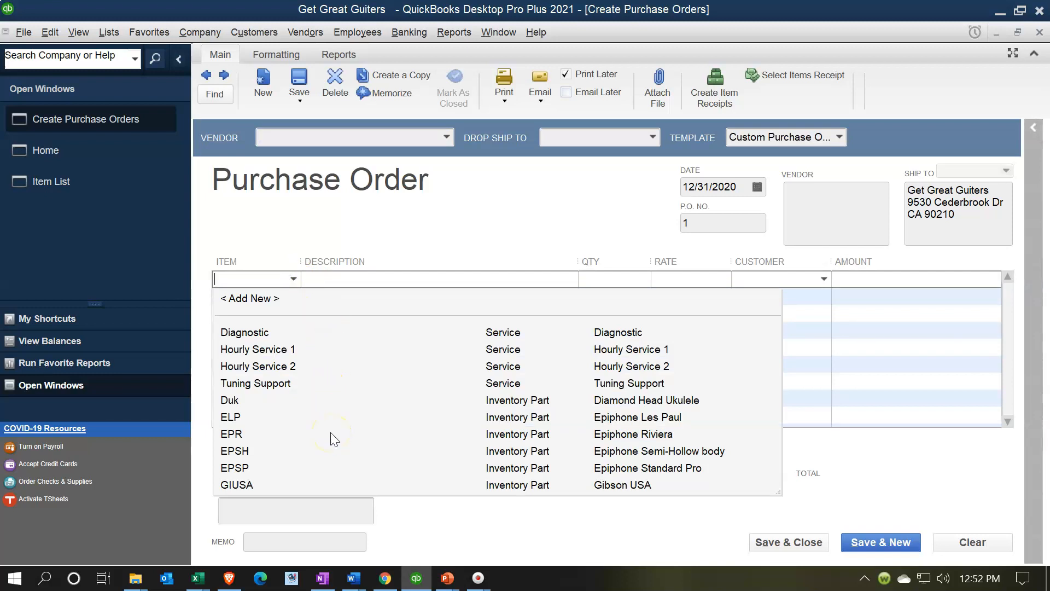
- Close the blank purchase order, and open a new bill to look over the items offered on its item lines before closing it
click(452, 227)
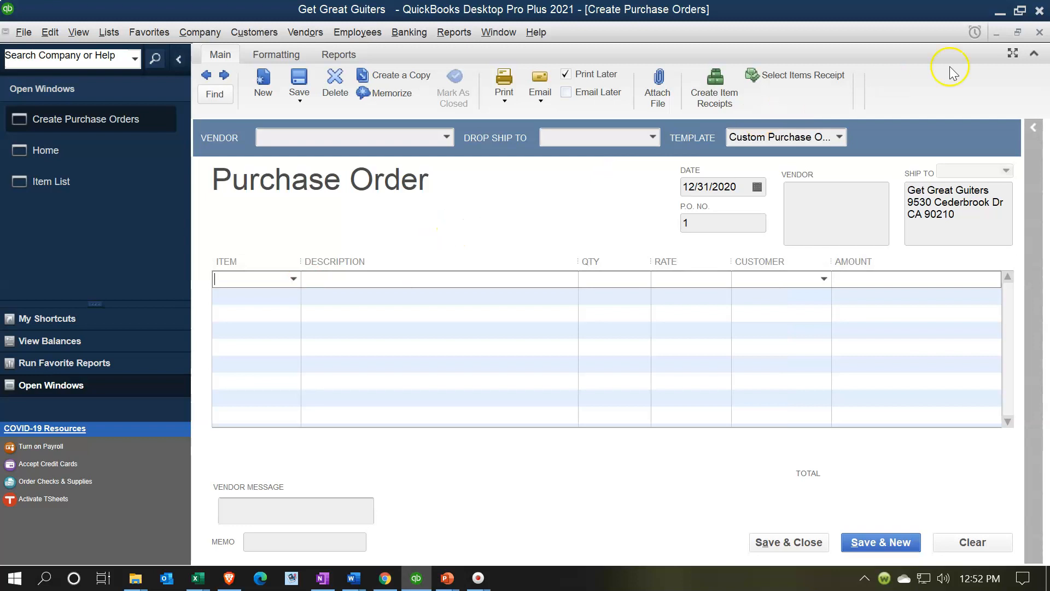
click(1040, 33)
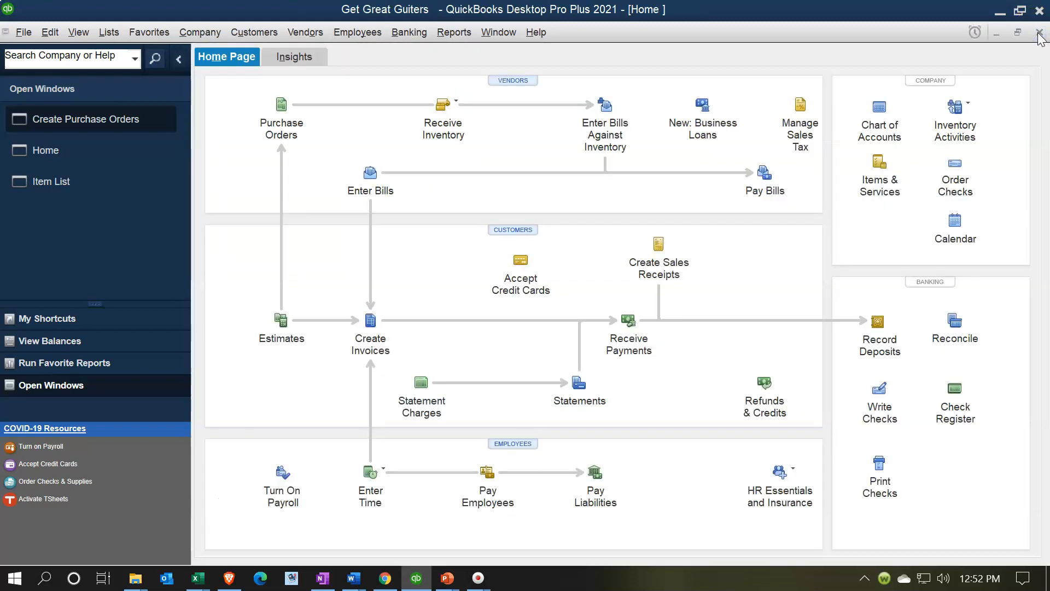
click(369, 172)
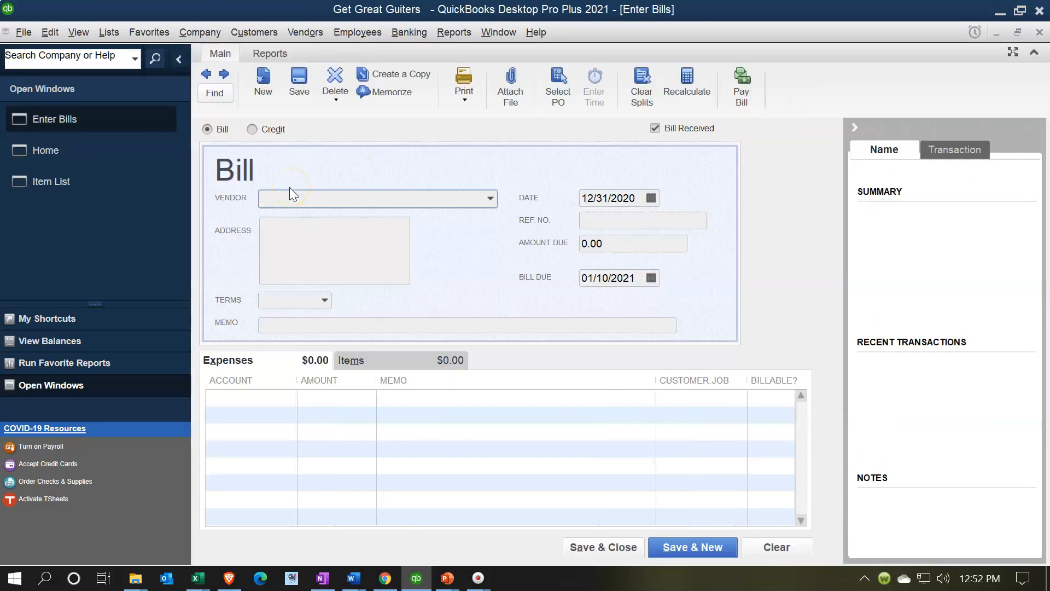
click(385, 365)
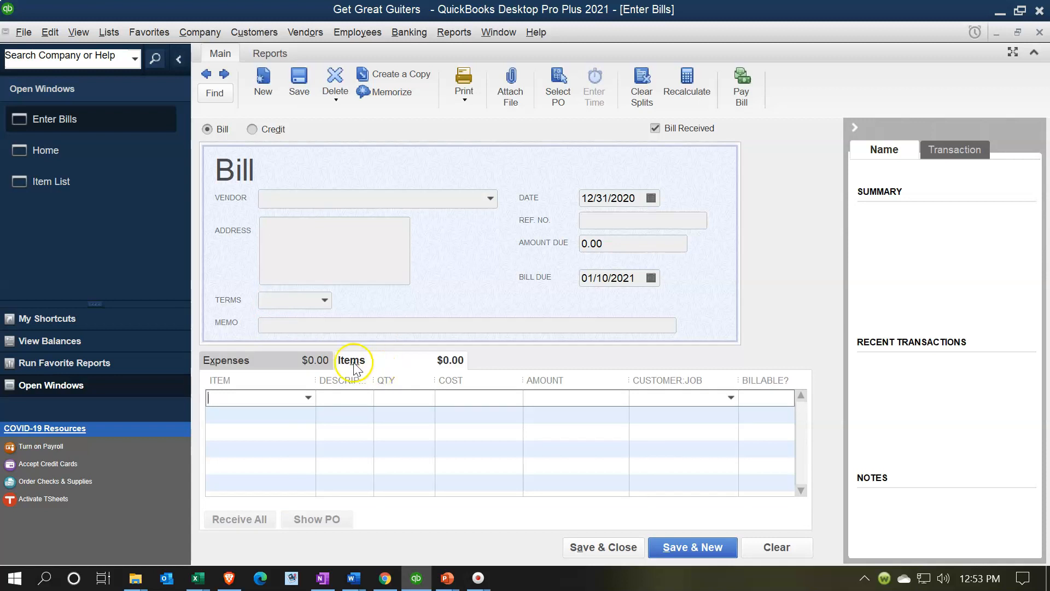
click(309, 398)
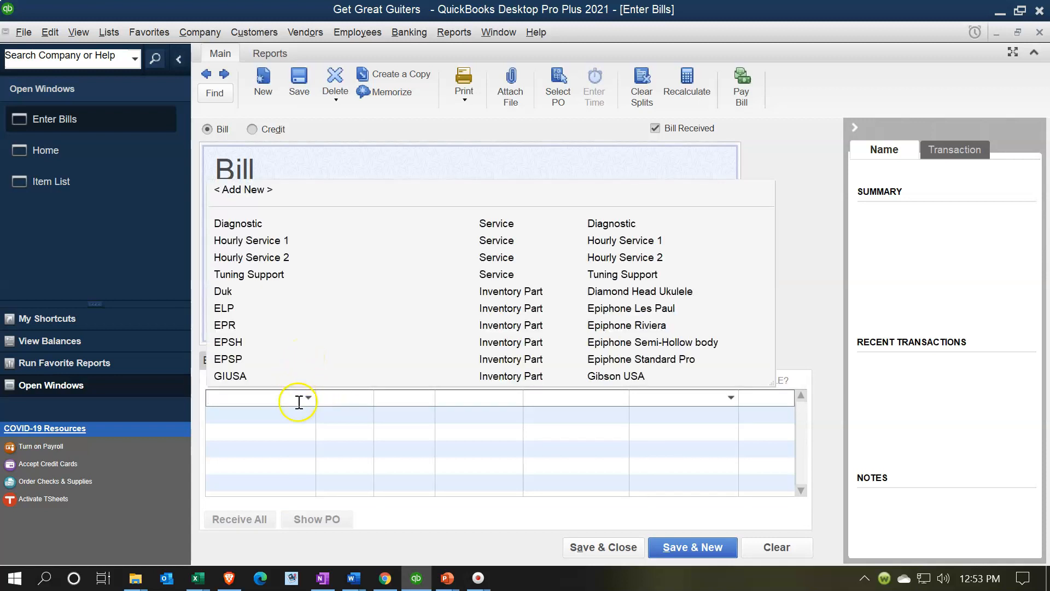
click(299, 414)
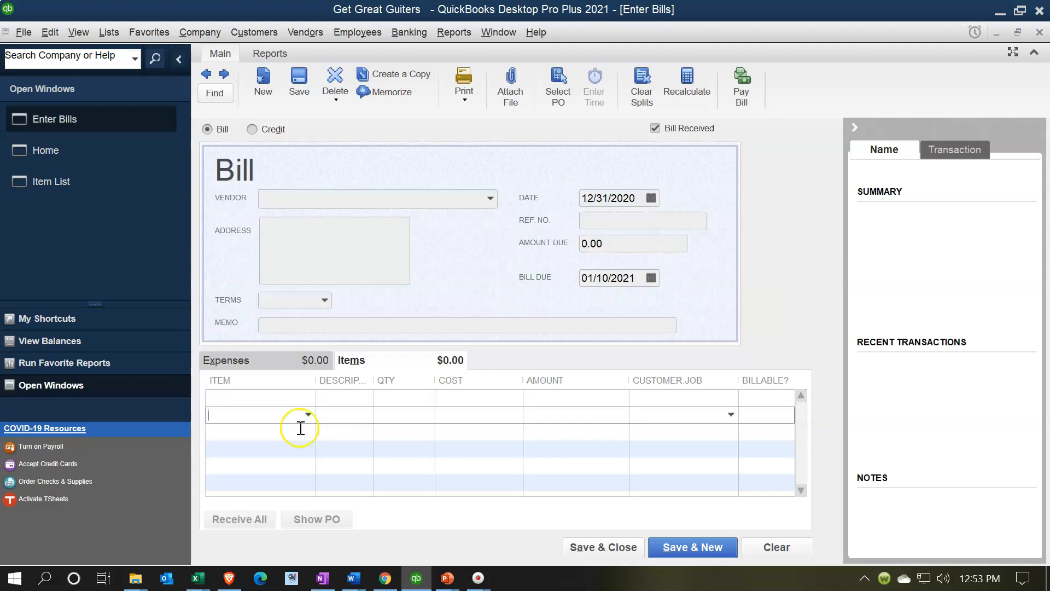
click(1039, 33)
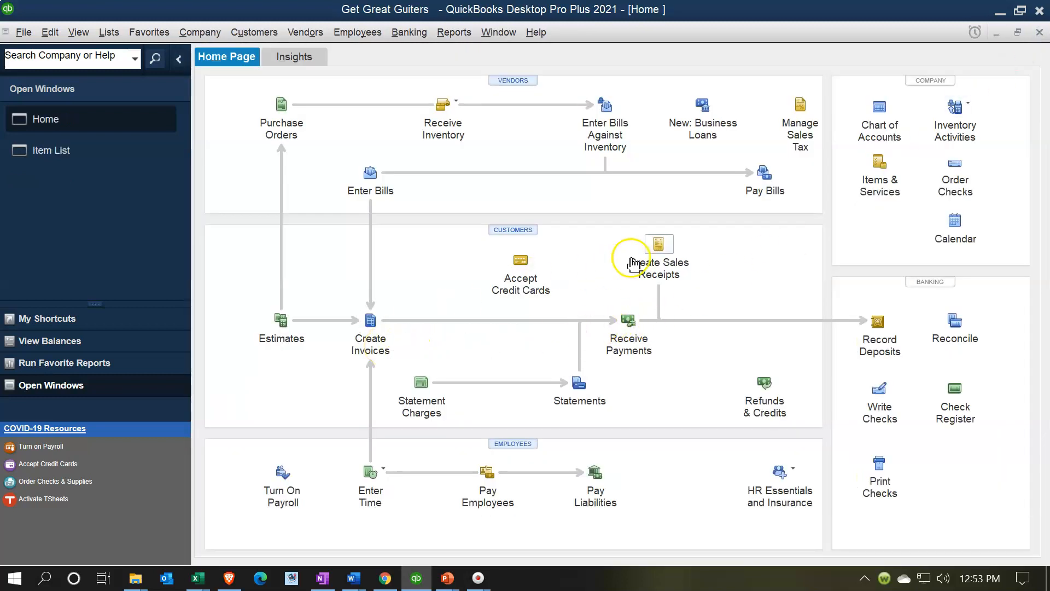
- Preview the EPR item and the sales tax choices on a new invoice, and discard the invoice without recording it
click(376, 332)
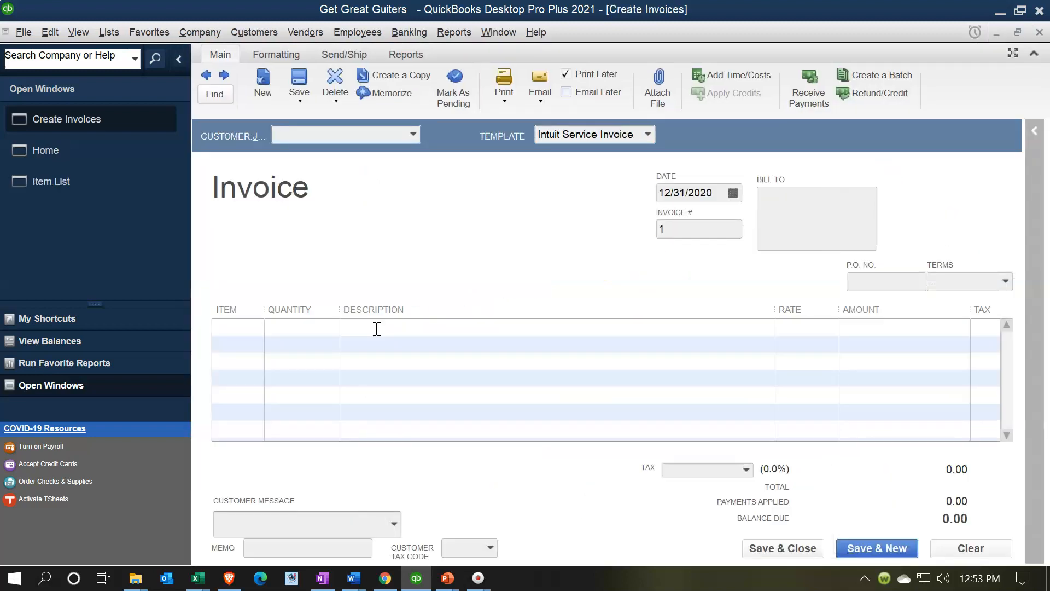
click(257, 327)
click(256, 326)
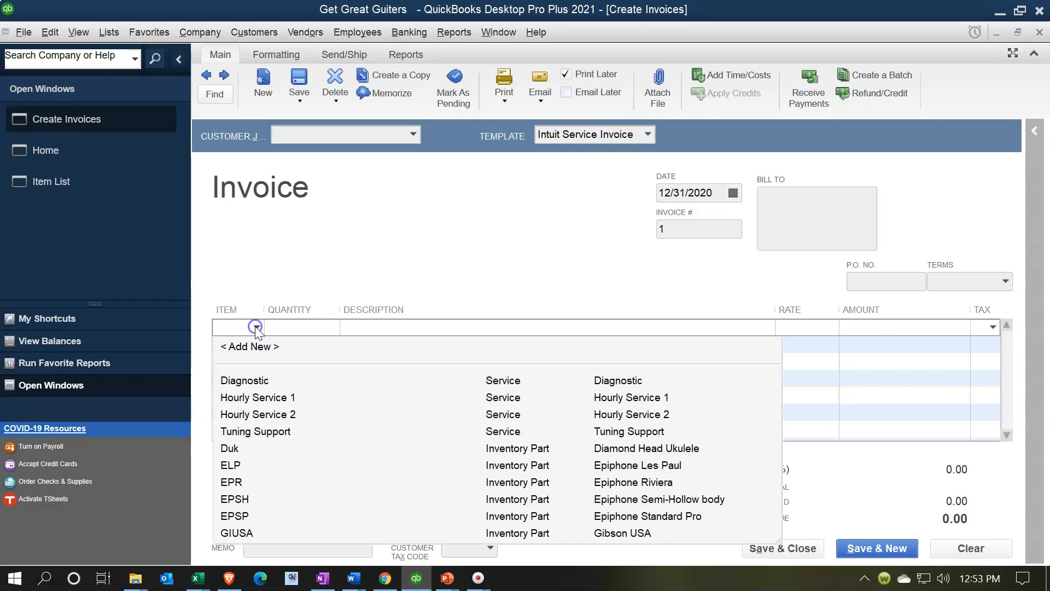
click(248, 482)
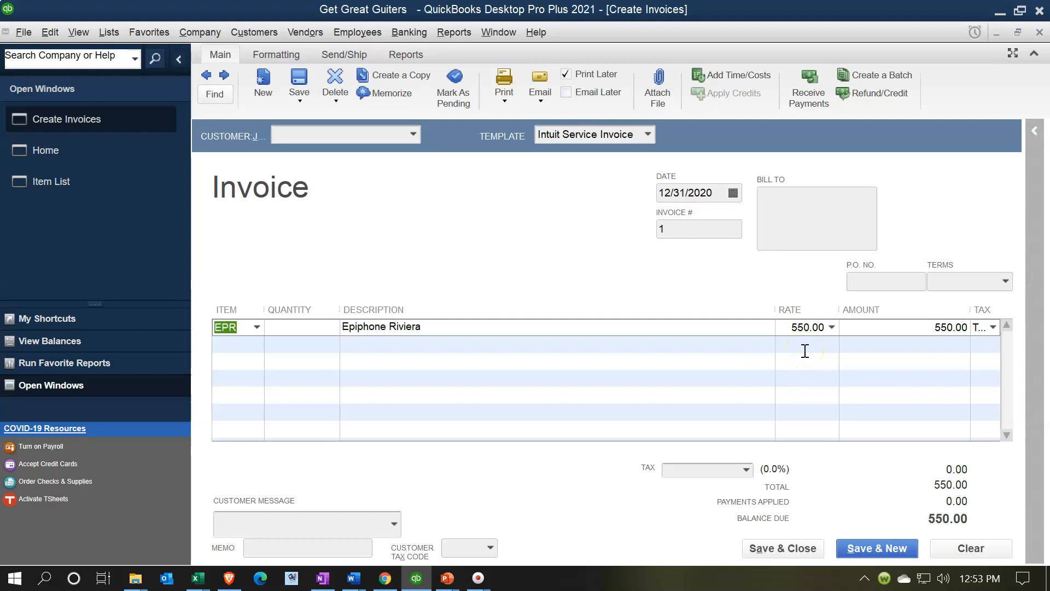
click(746, 469)
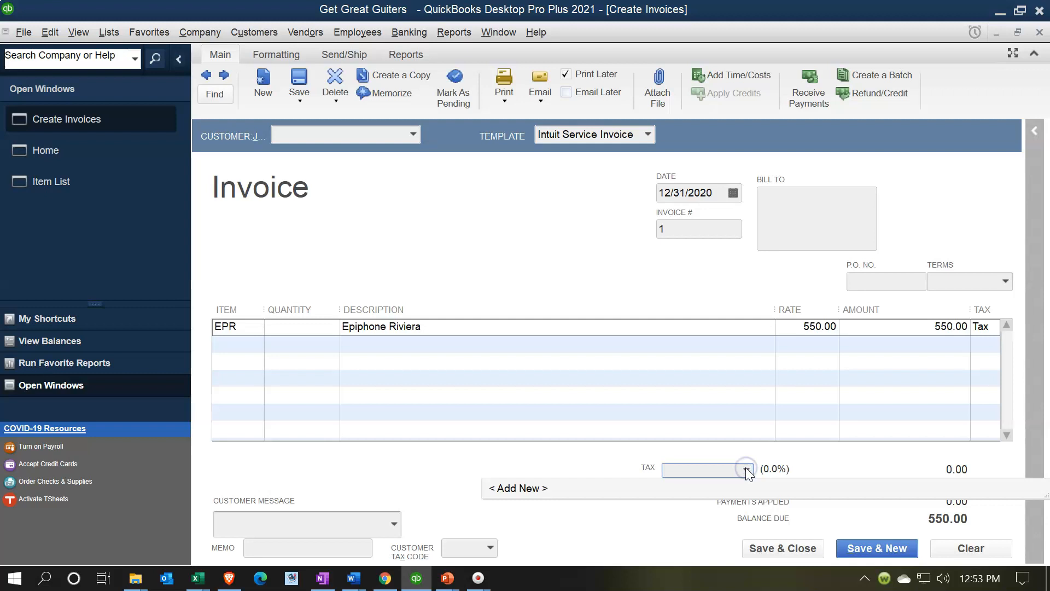
click(622, 463)
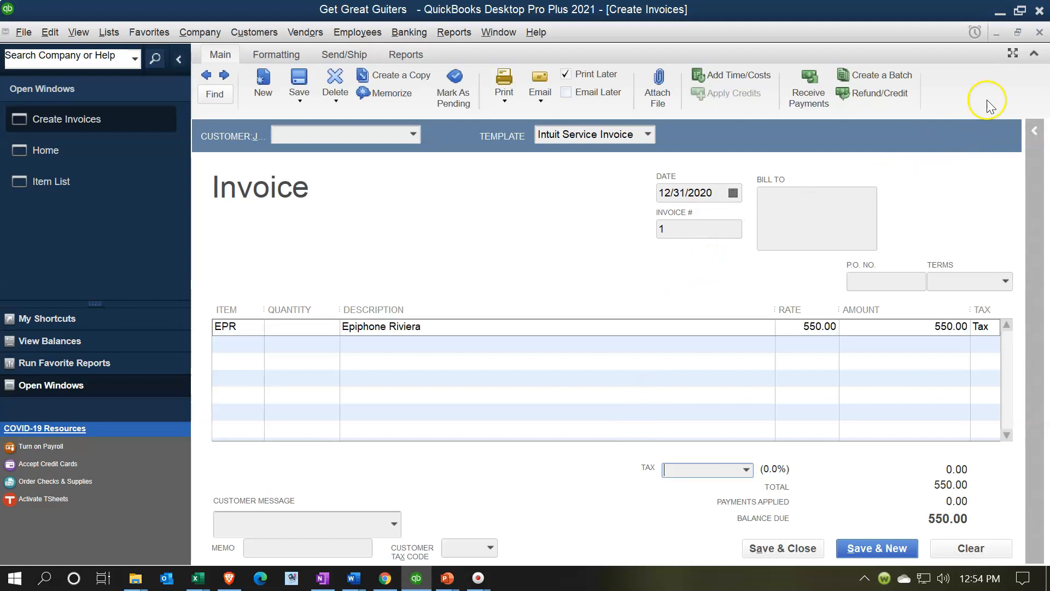
click(1038, 33)
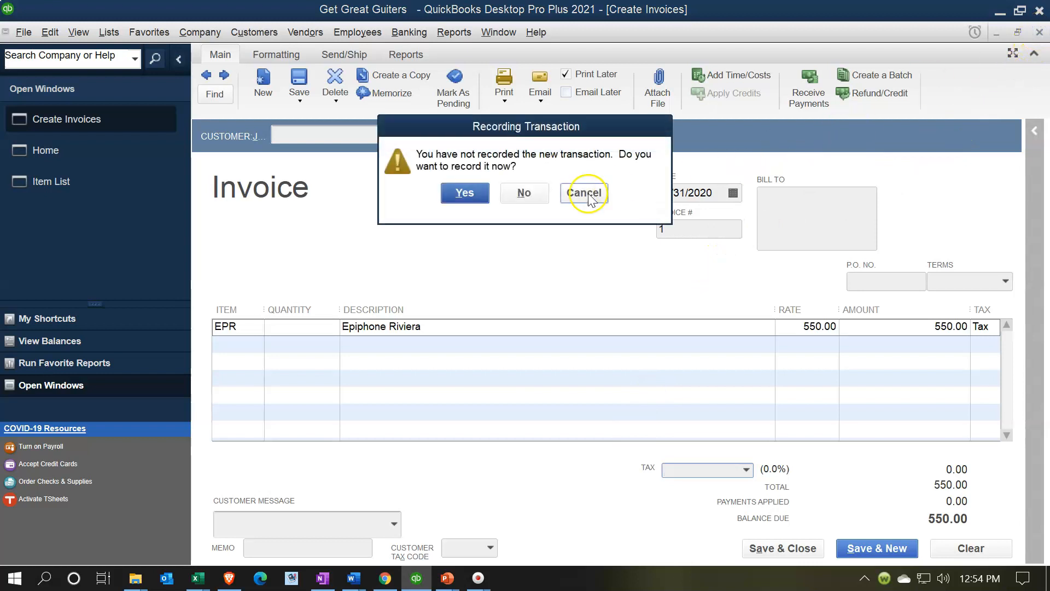
click(520, 193)
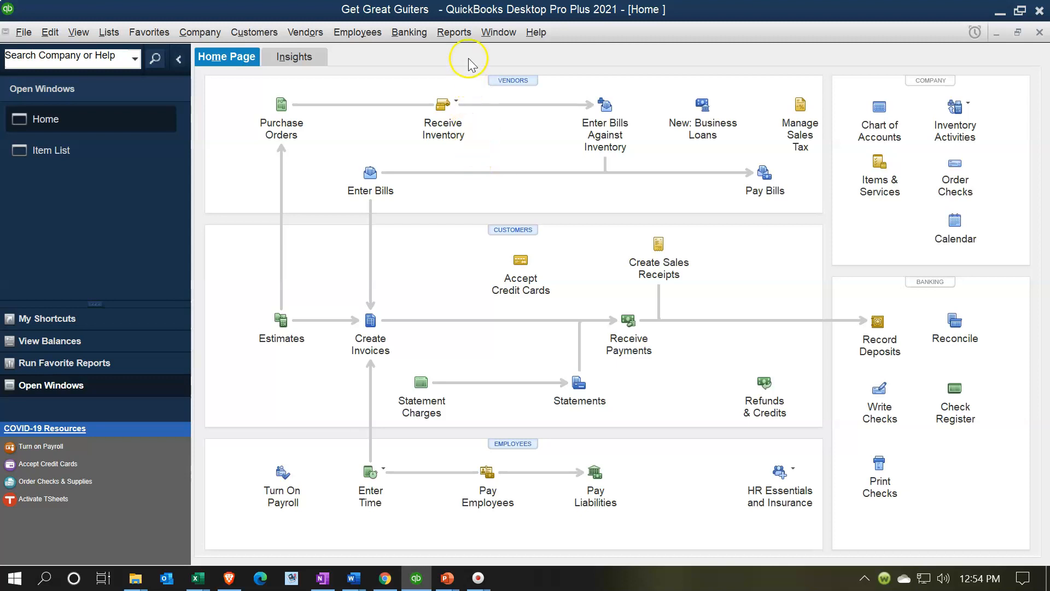
- Run the Balance Sheet Standard report with an as-of date of 12/31/2020
click(460, 35)
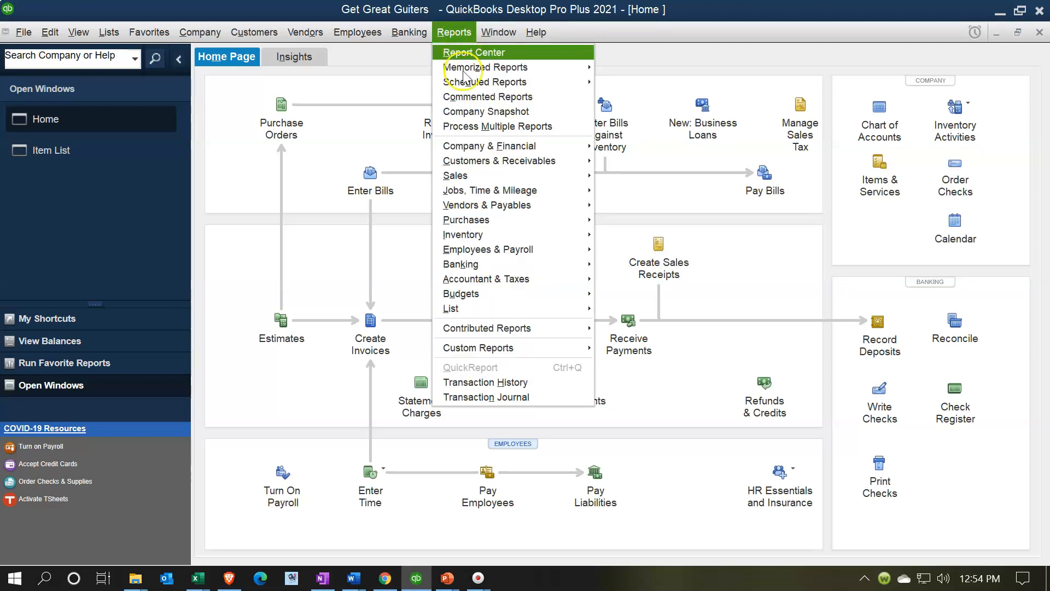
click(493, 147)
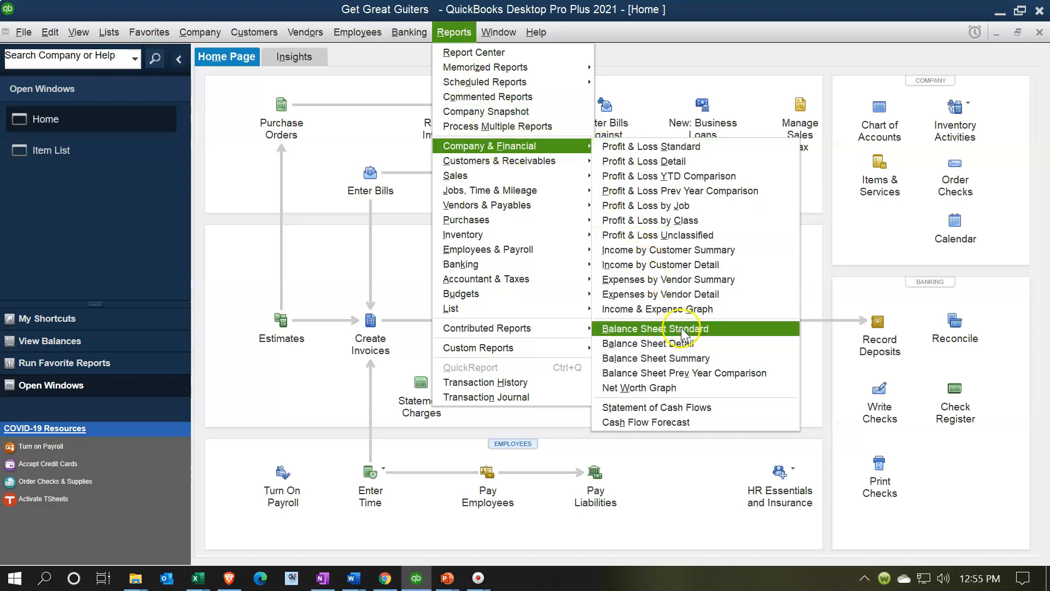
click(744, 328)
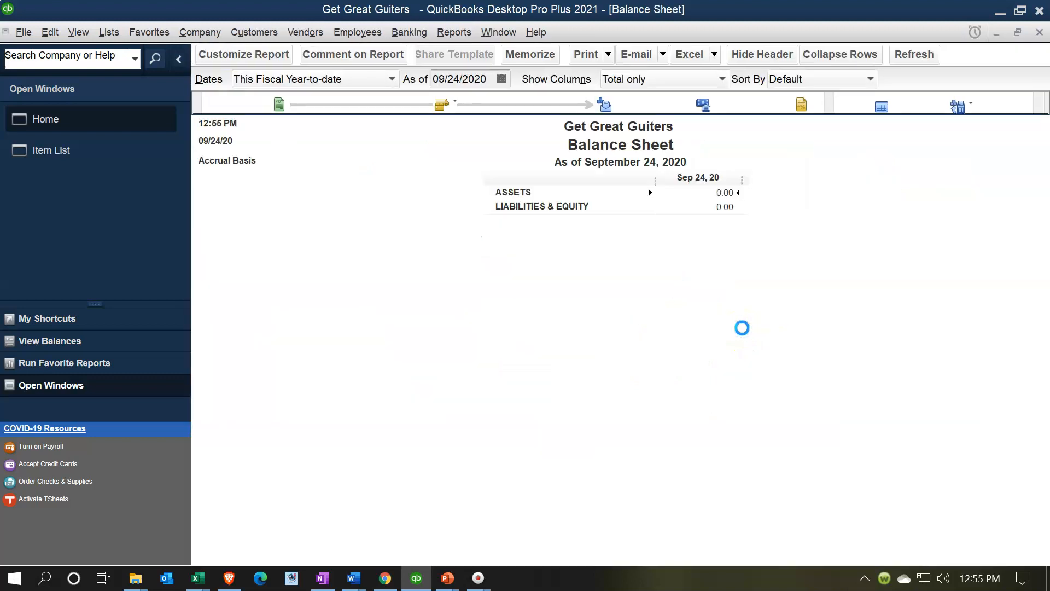
key(Tab)
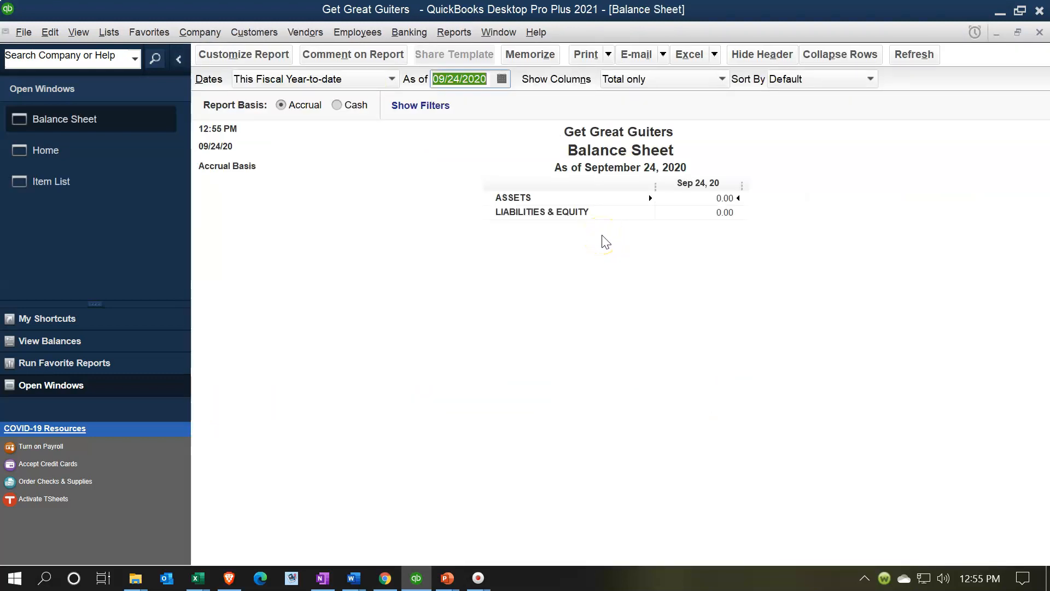
text(123120)
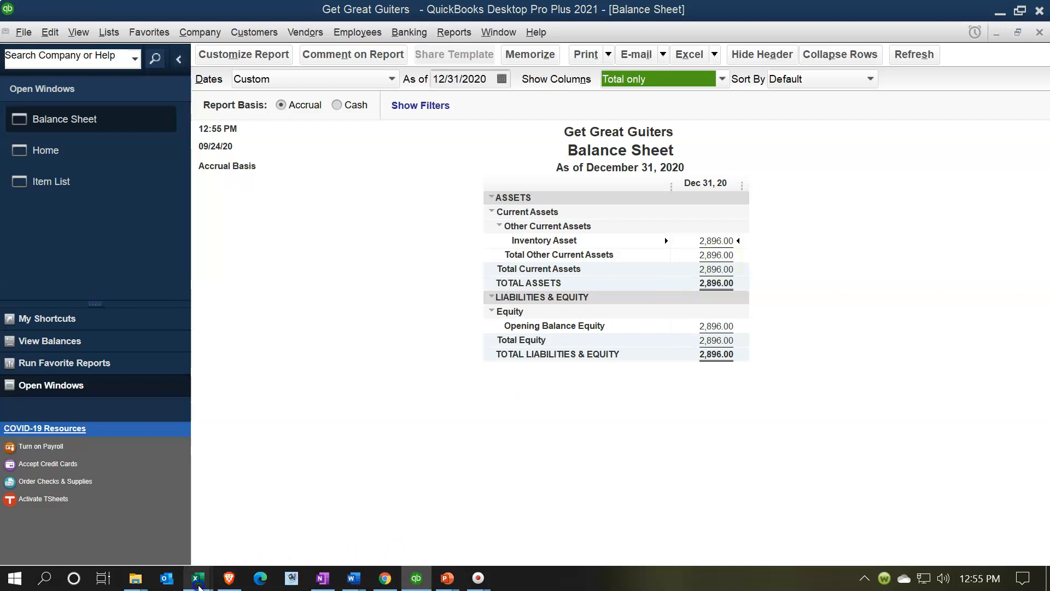
- Check the Inventory Asset balance on the Trial Balance sheet in Excel, and return to the QuickBooks balance sheet
mouse_move(188, 566)
click(273, 514)
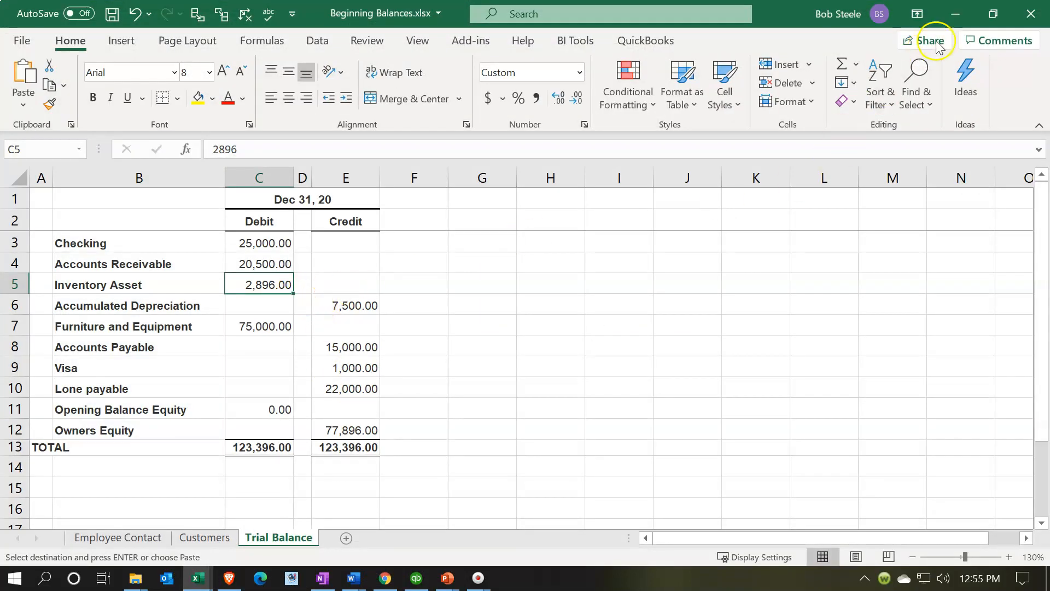
click(959, 23)
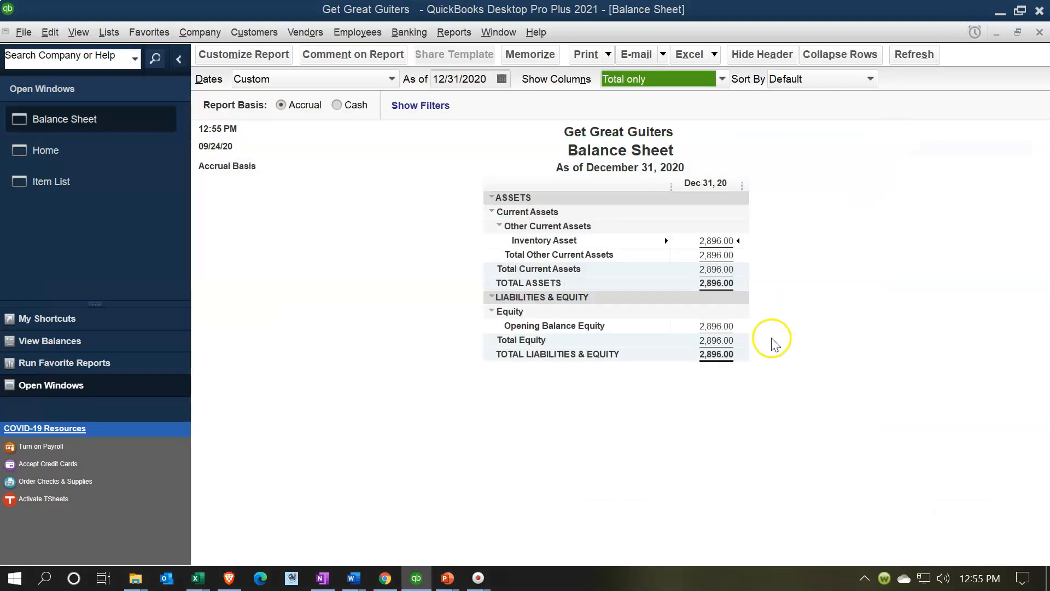
- Drill into the balance sheet's Inventory Asset amount, inspect the GIUSA opening balance adjustment, and close both detail windows
double_click(715, 329)
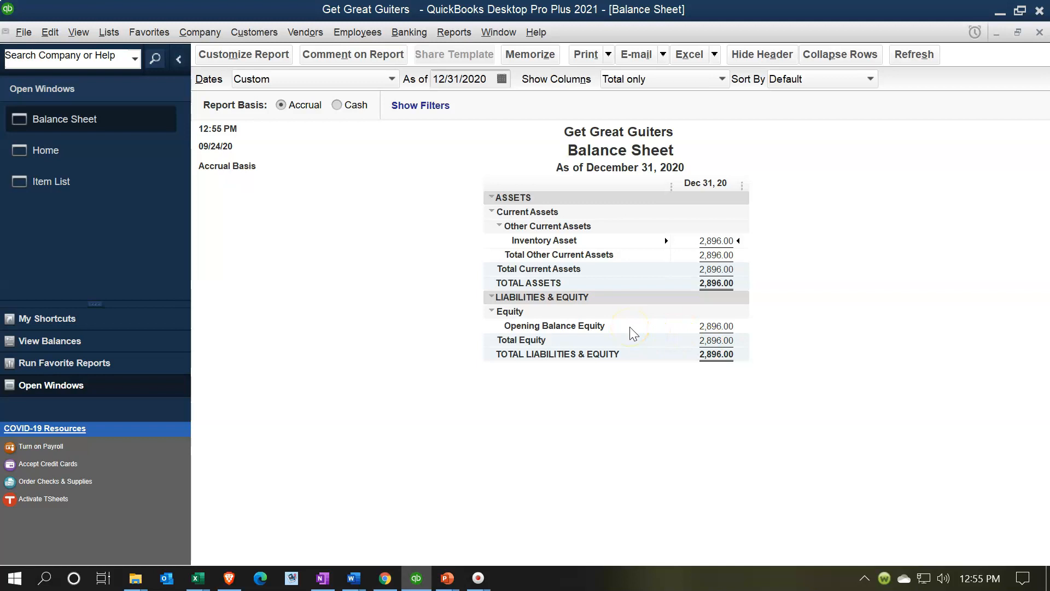
click(716, 326)
double_click(720, 242)
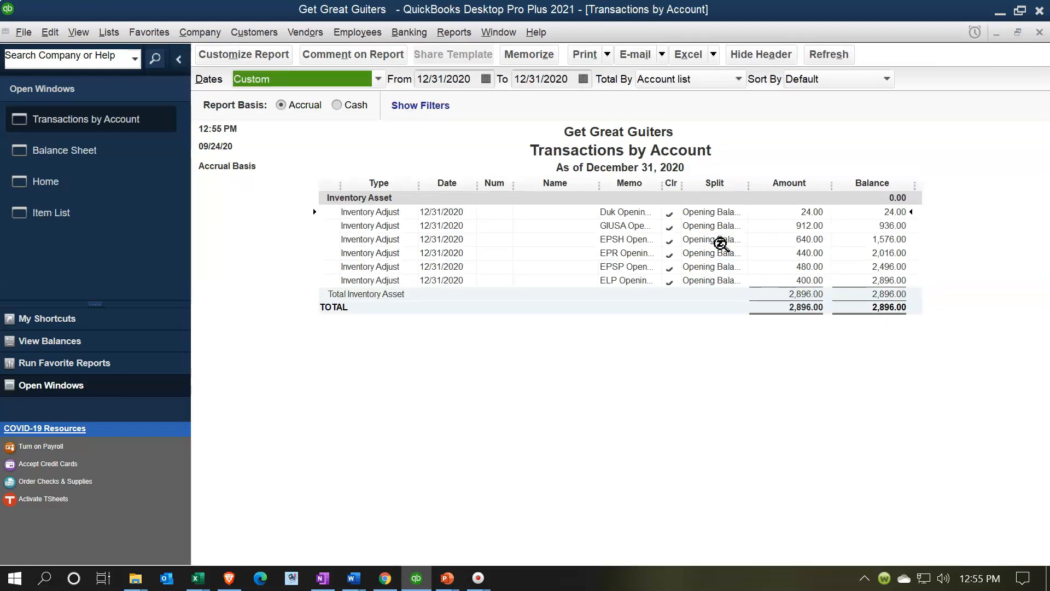
click(789, 216)
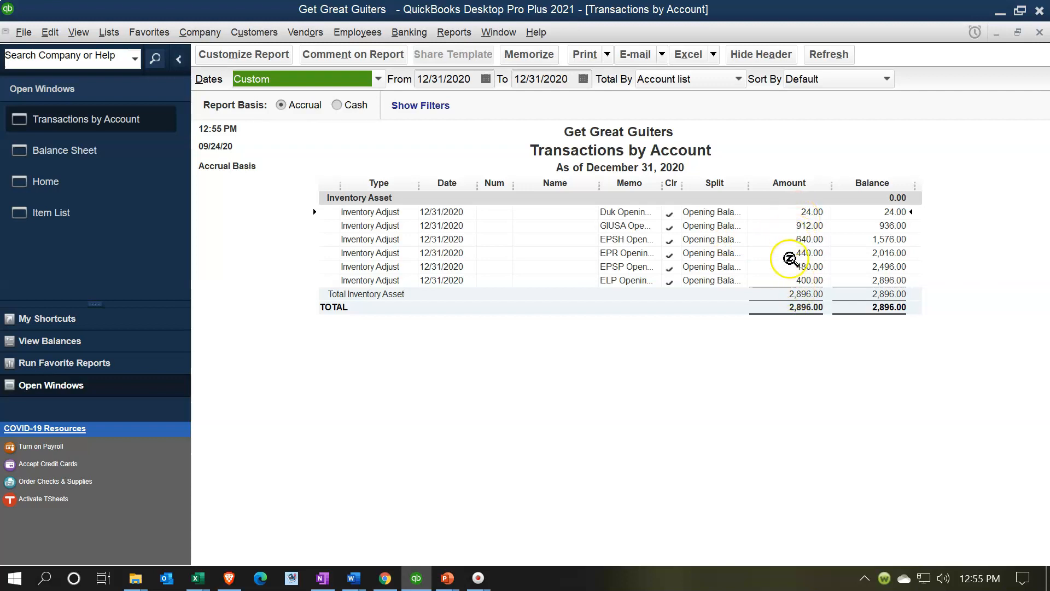
double_click(797, 225)
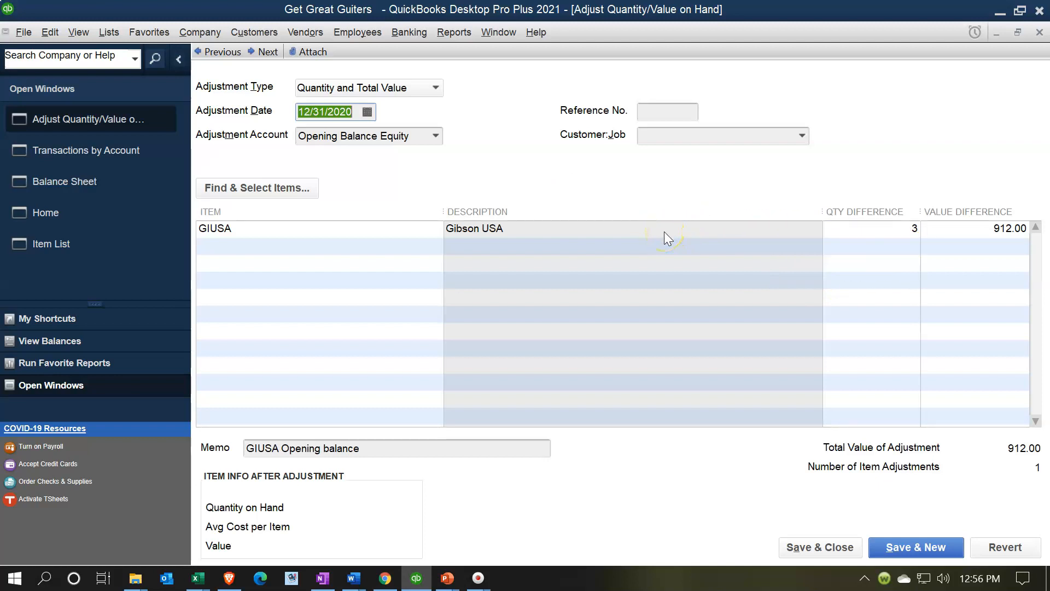
click(1039, 32)
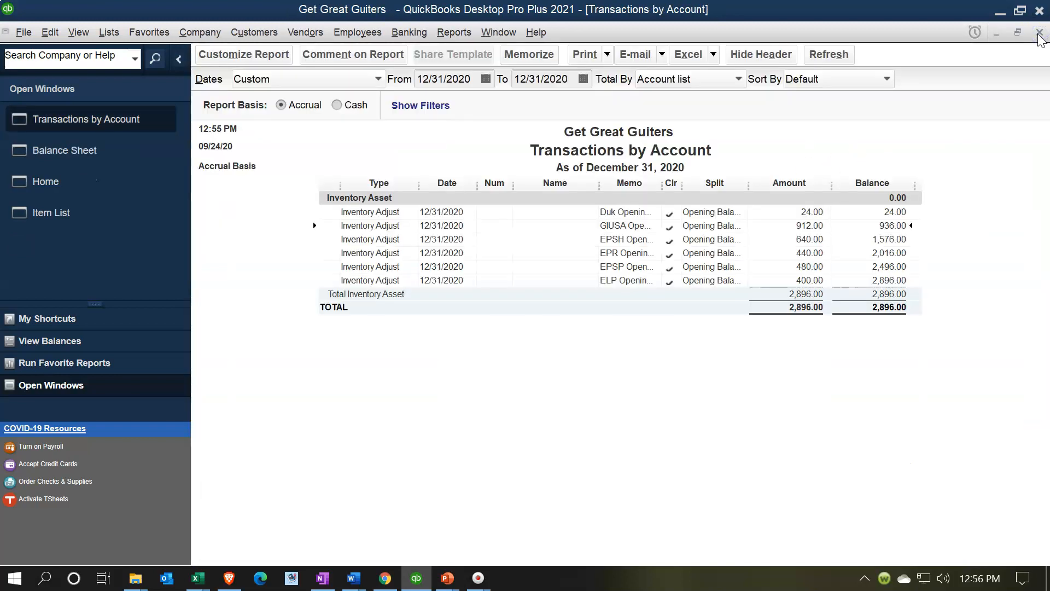
click(1039, 32)
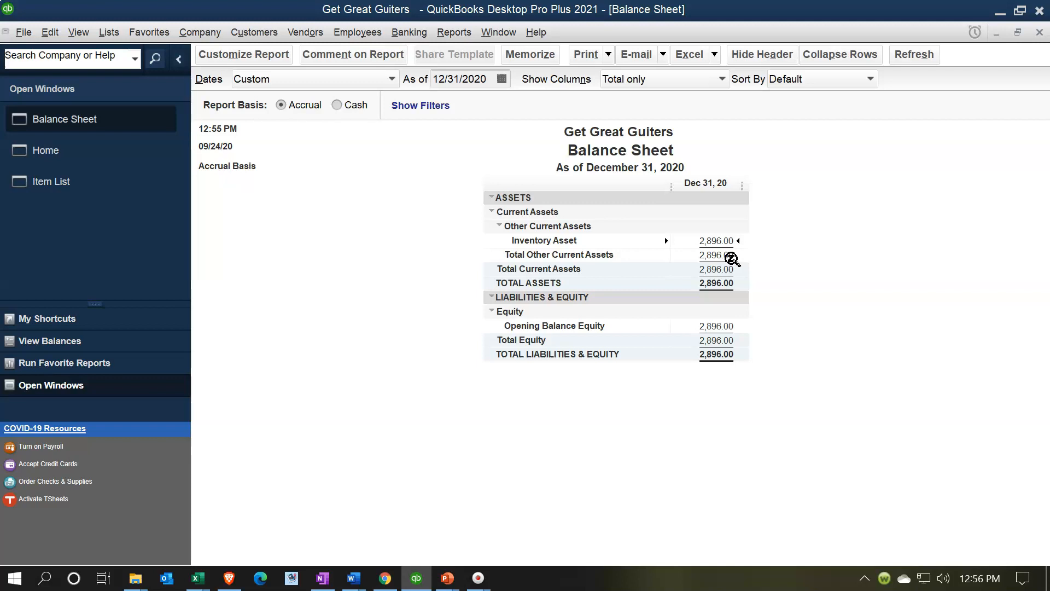
- Run the Inventory Valuation Summary report with an as-of date of 12/31/2020
click(455, 36)
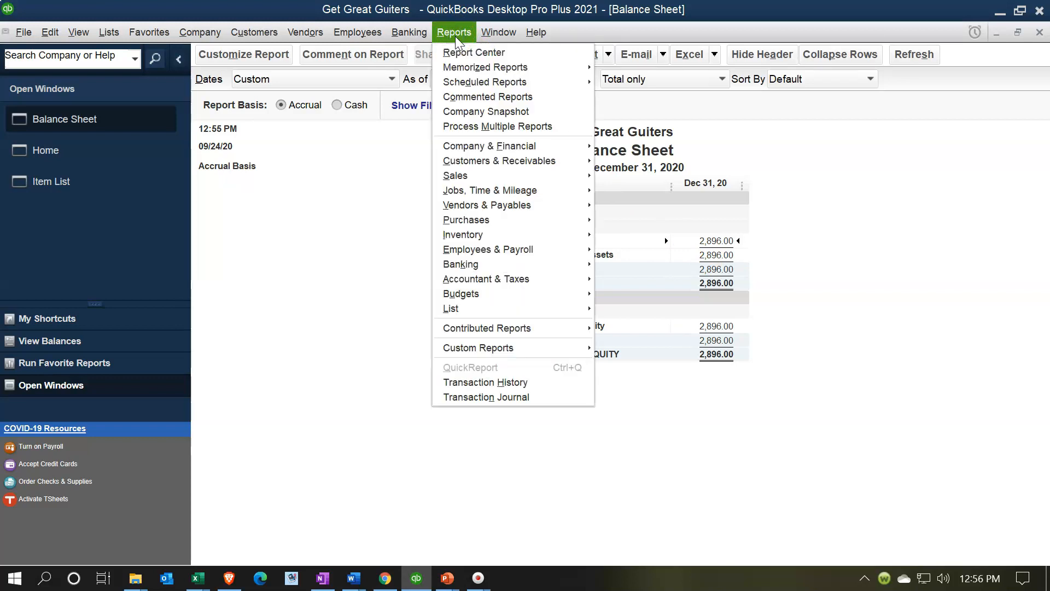
mouse_move(486, 235)
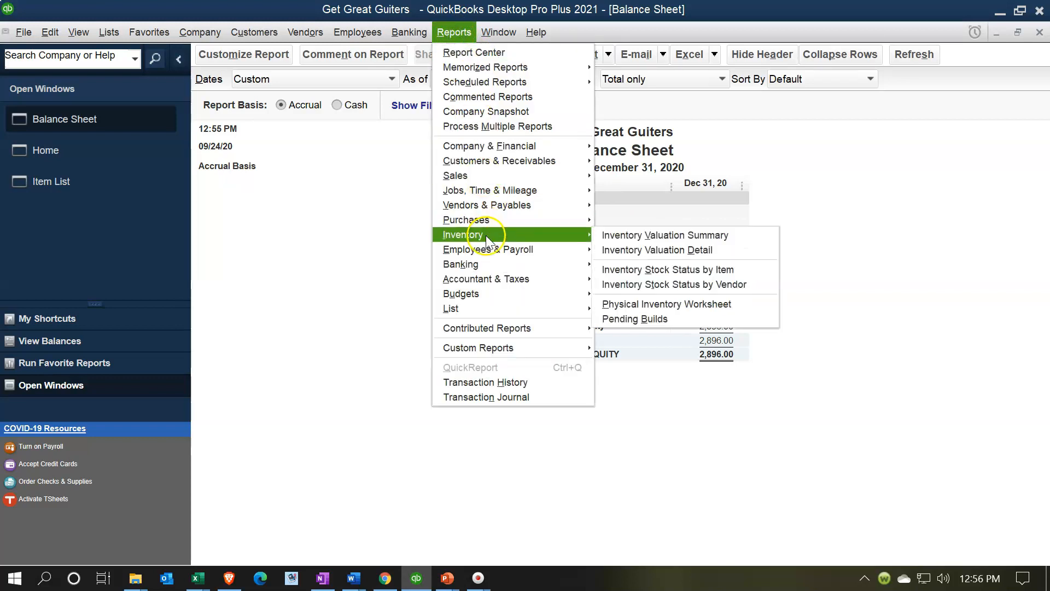
click(662, 241)
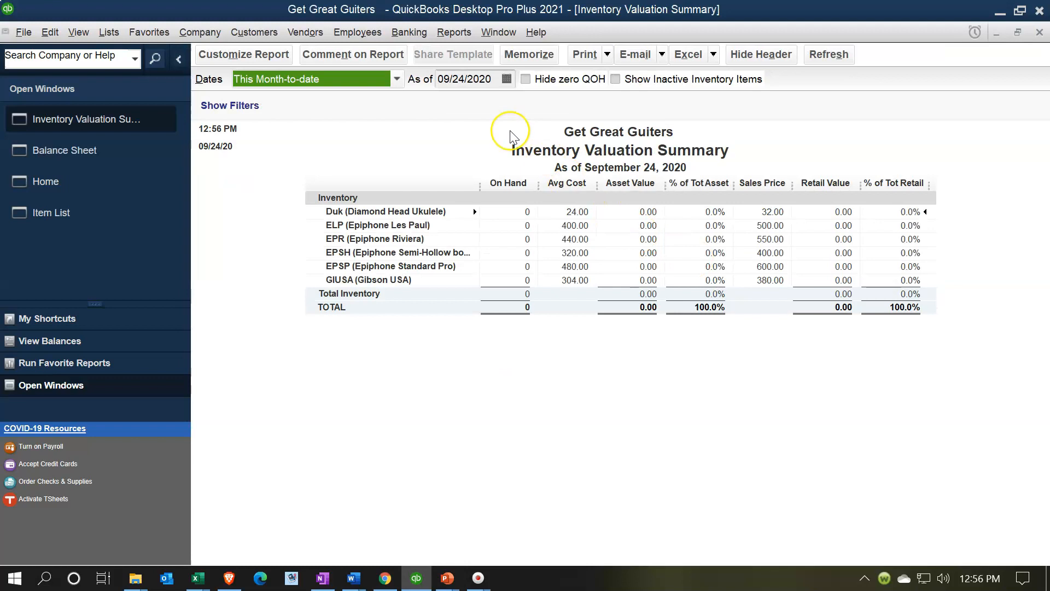
key(Tab)
text(12/31/20)
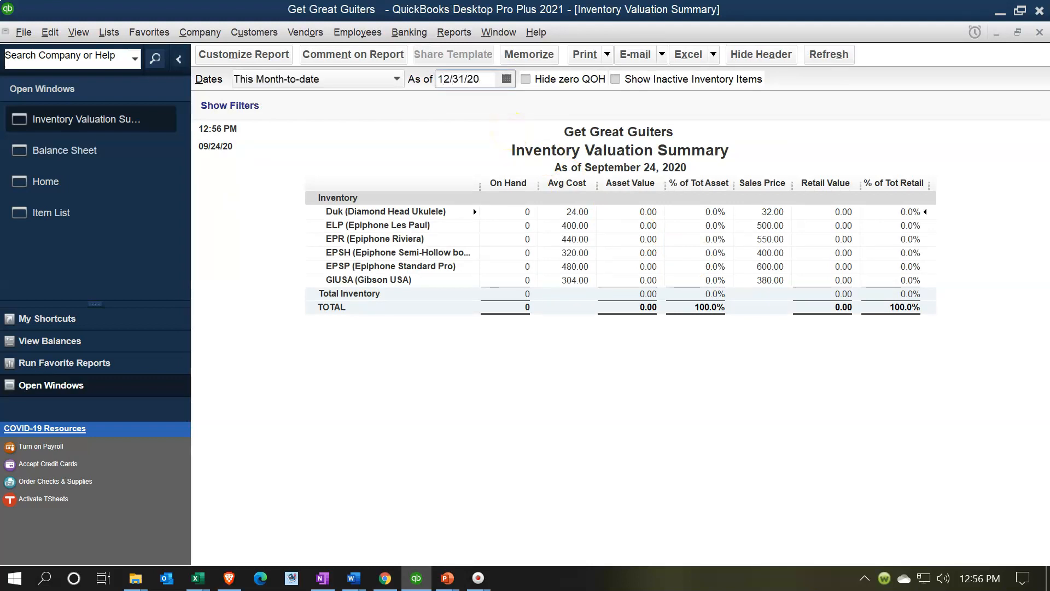
key(Tab)
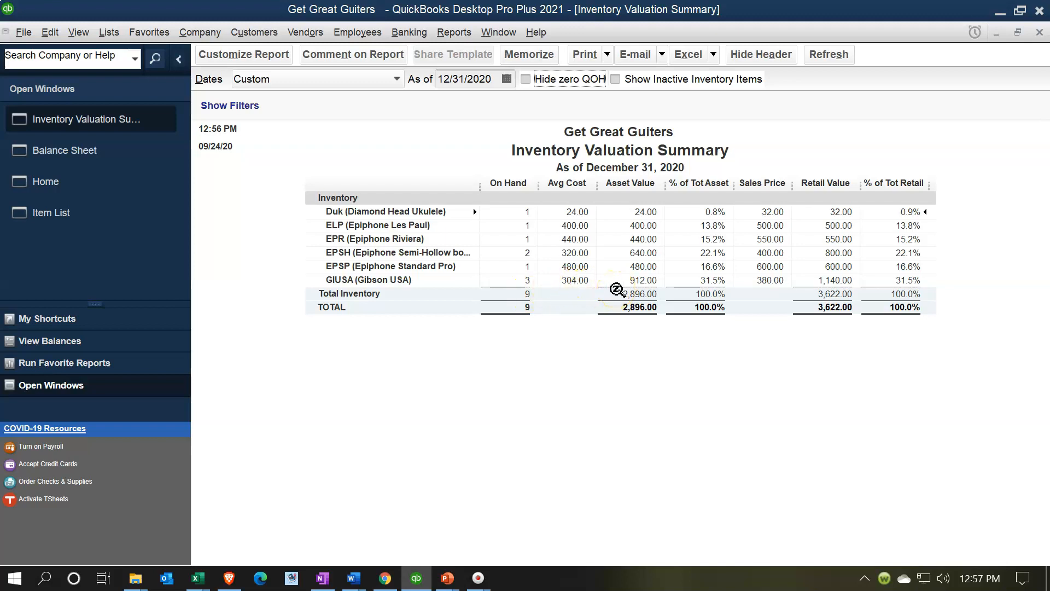
- Return to the open balance sheet to compare its Inventory Asset and Opening Balance Equity amounts with the inventory valuation
click(664, 345)
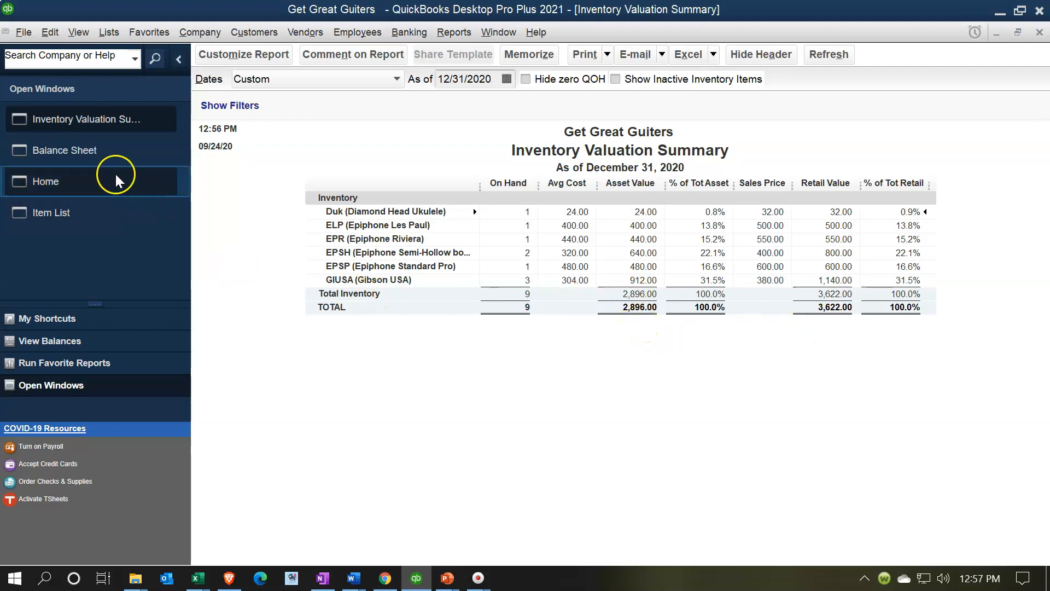
click(97, 158)
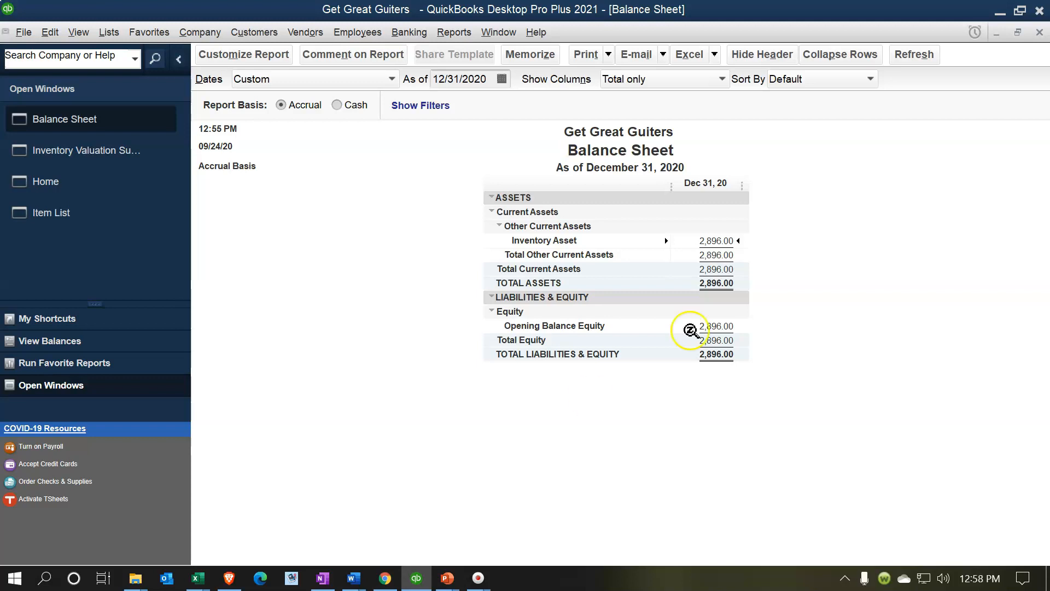
click(729, 241)
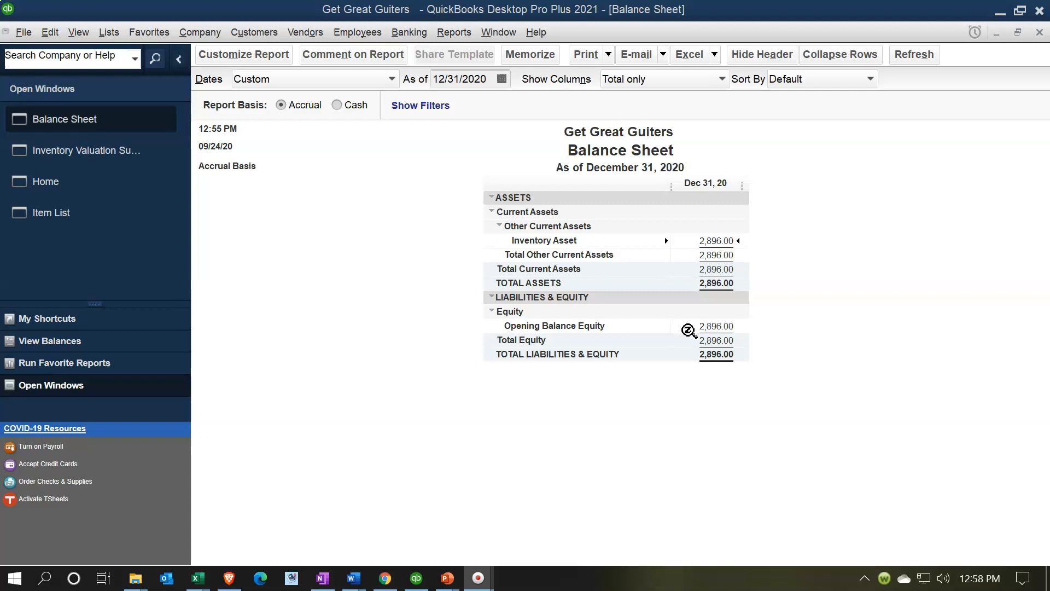
- Set the balance sheet's as-of date to 01/01/2021 and refresh the report
click(481, 79)
click(417, 283)
key(plus)
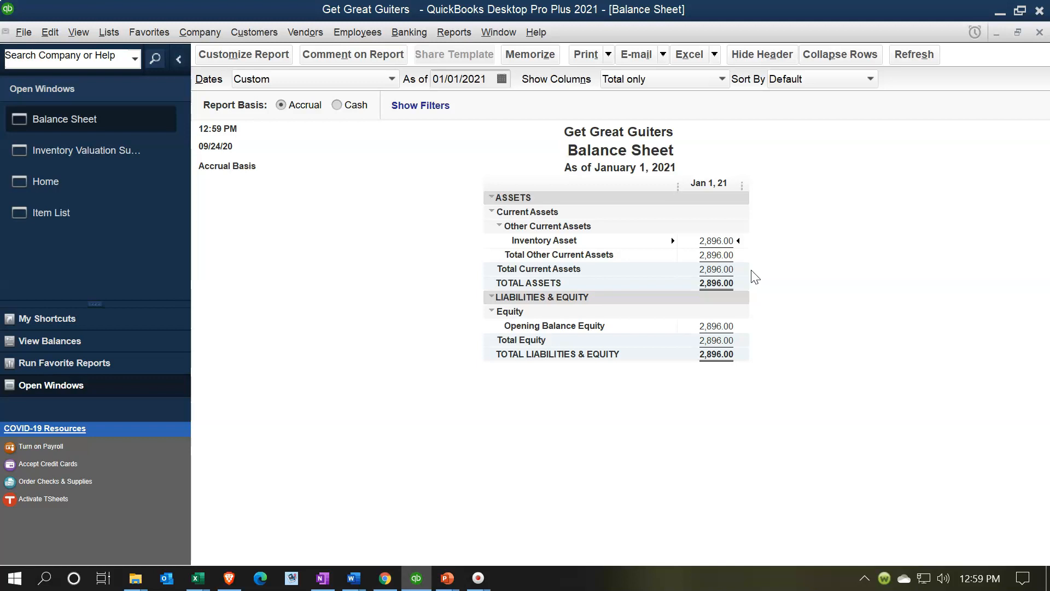
click(769, 219)
- Switch to the Beginning Balances workbook in Excel, review the Trial Balance sheet's equity accounts, and return to the QuickBooks balance sheet
mouse_move(205, 580)
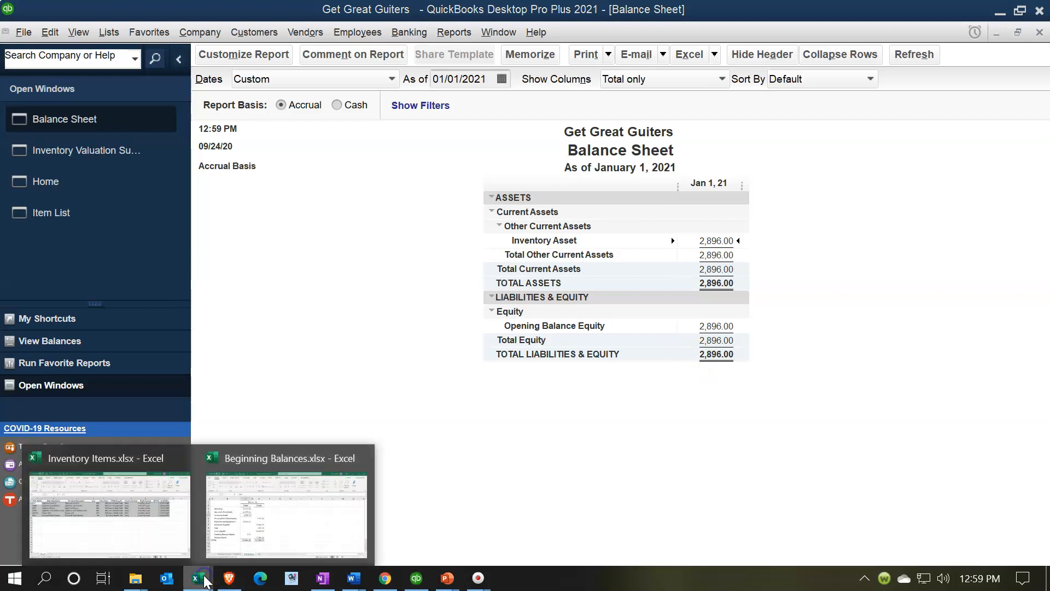
click(235, 520)
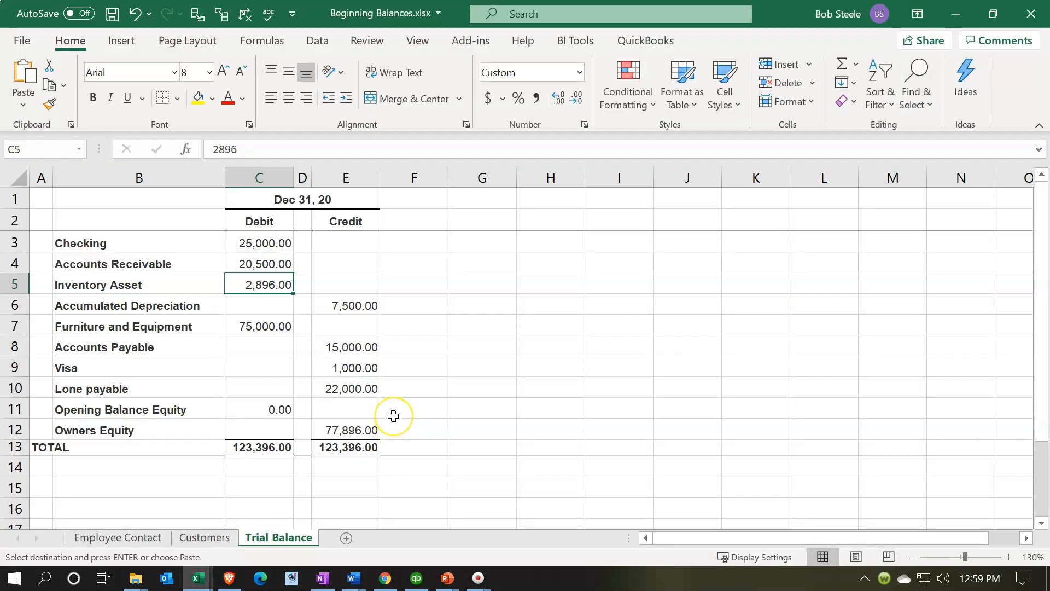
click(392, 416)
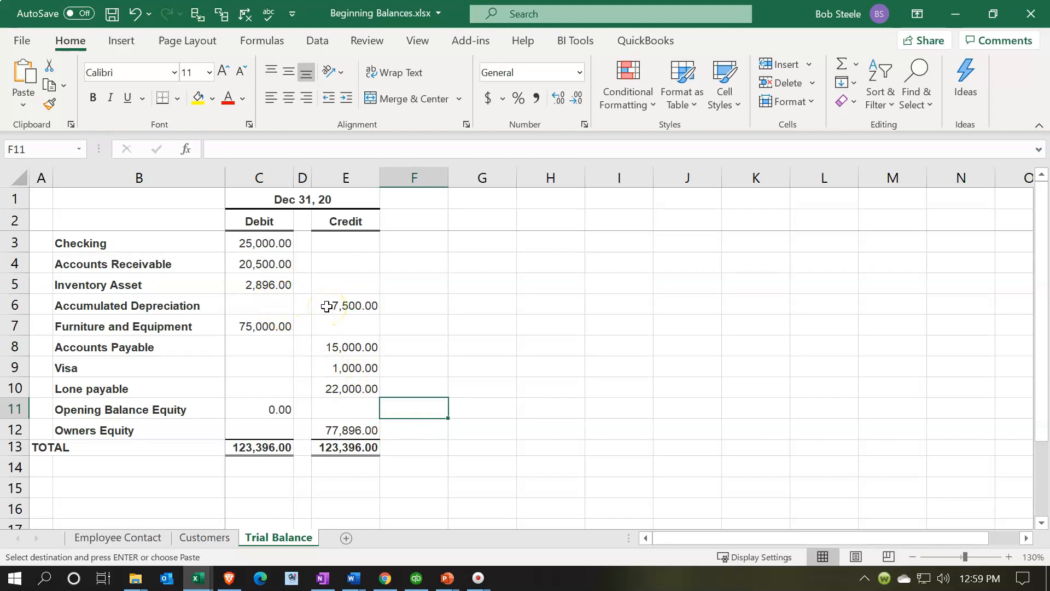
click(443, 320)
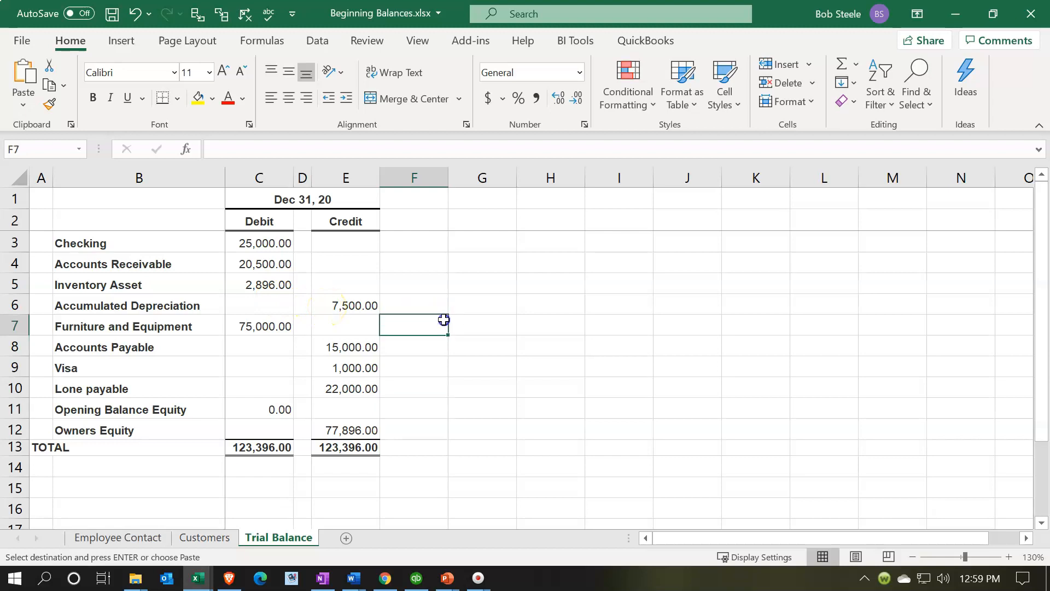
click(957, 16)
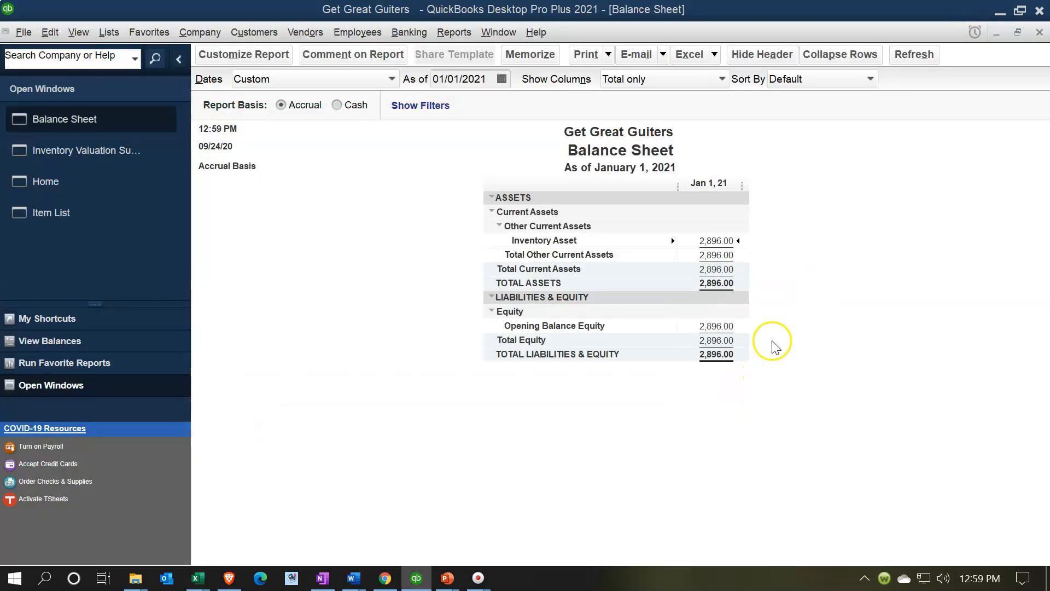